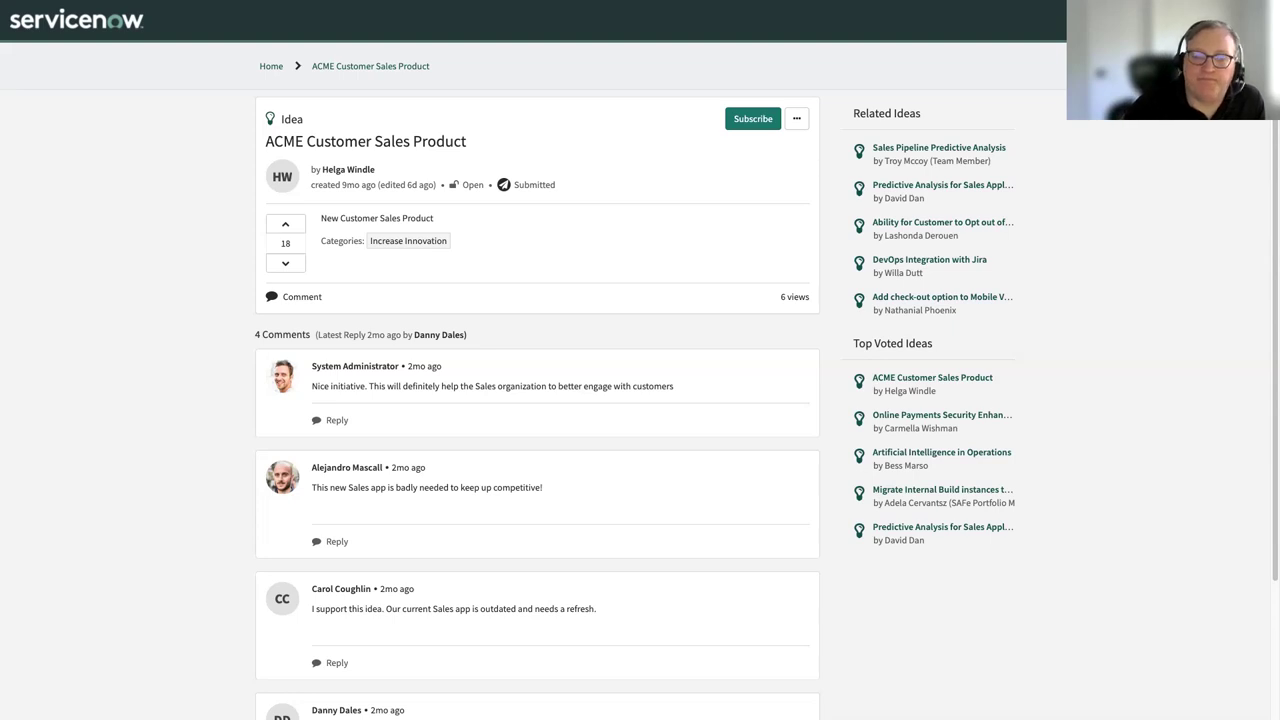
# - Return to the browser tab with the HR Business Case demand and open a new demand request form
pyautogui.moveTo(100, 12)
pyautogui.click(39, 22)
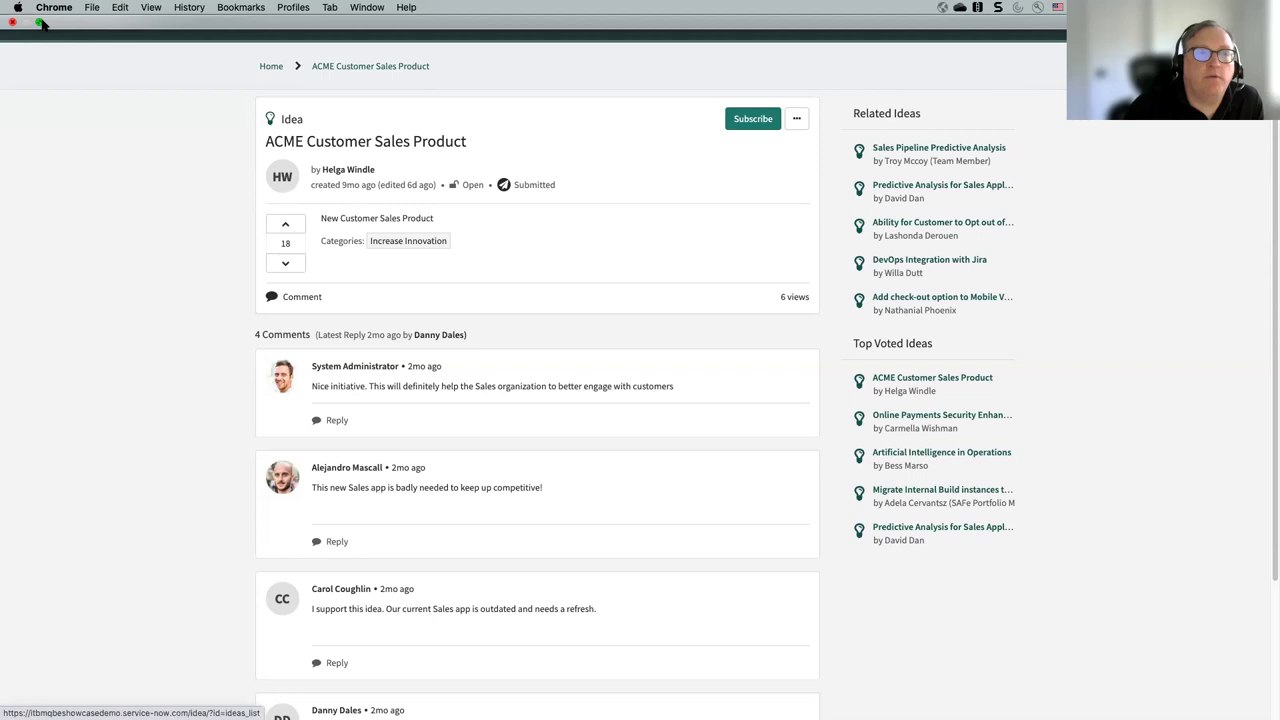
pyautogui.click(120, 17)
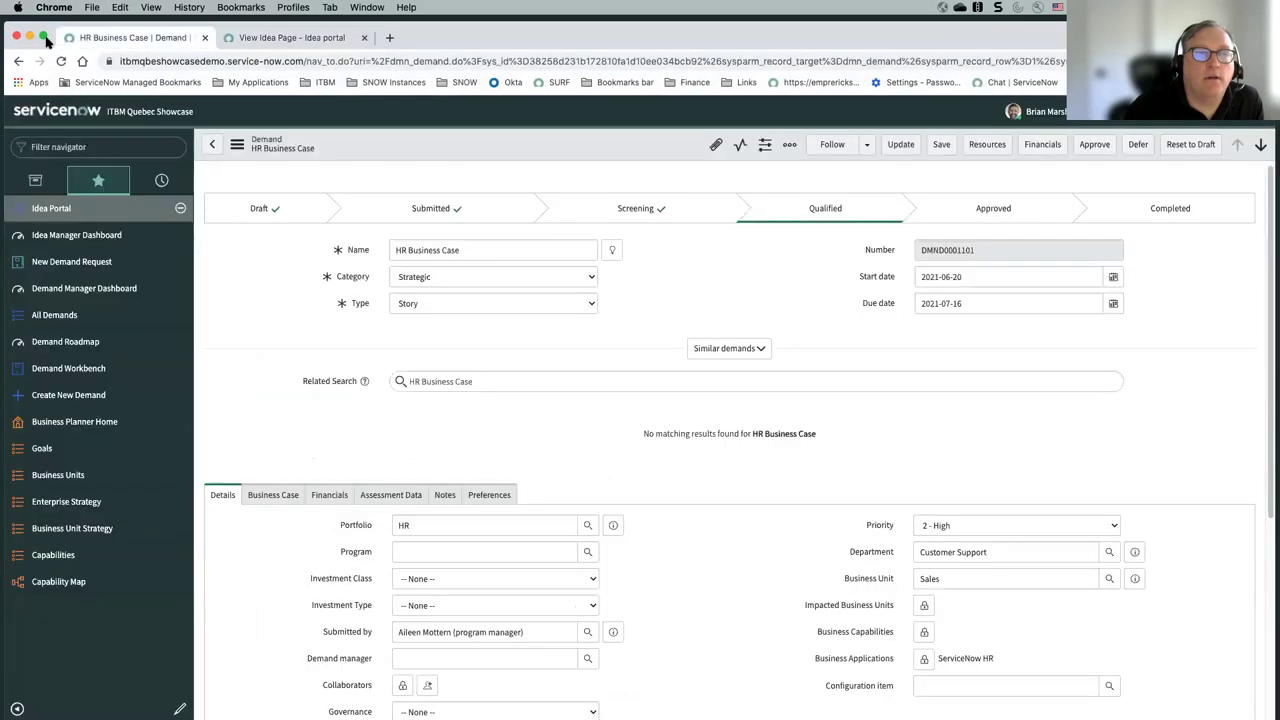
pyautogui.press('ctrl+super+f')
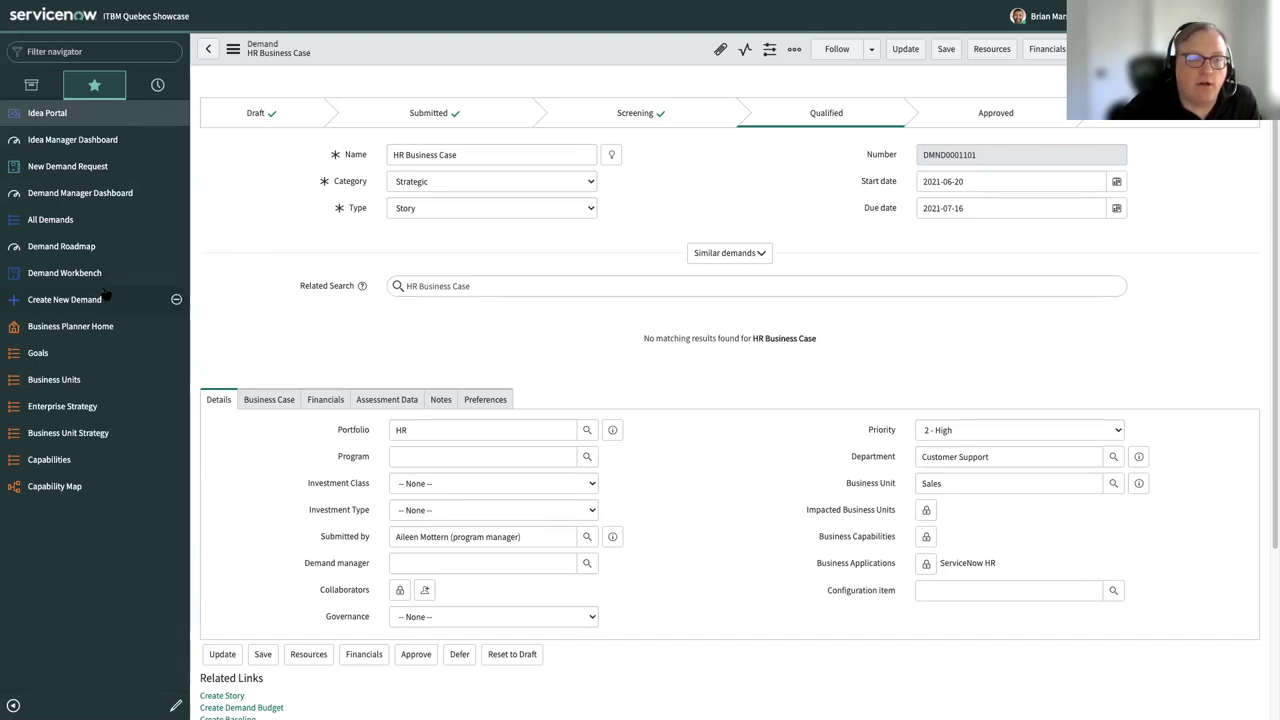
pyautogui.click(71, 172)
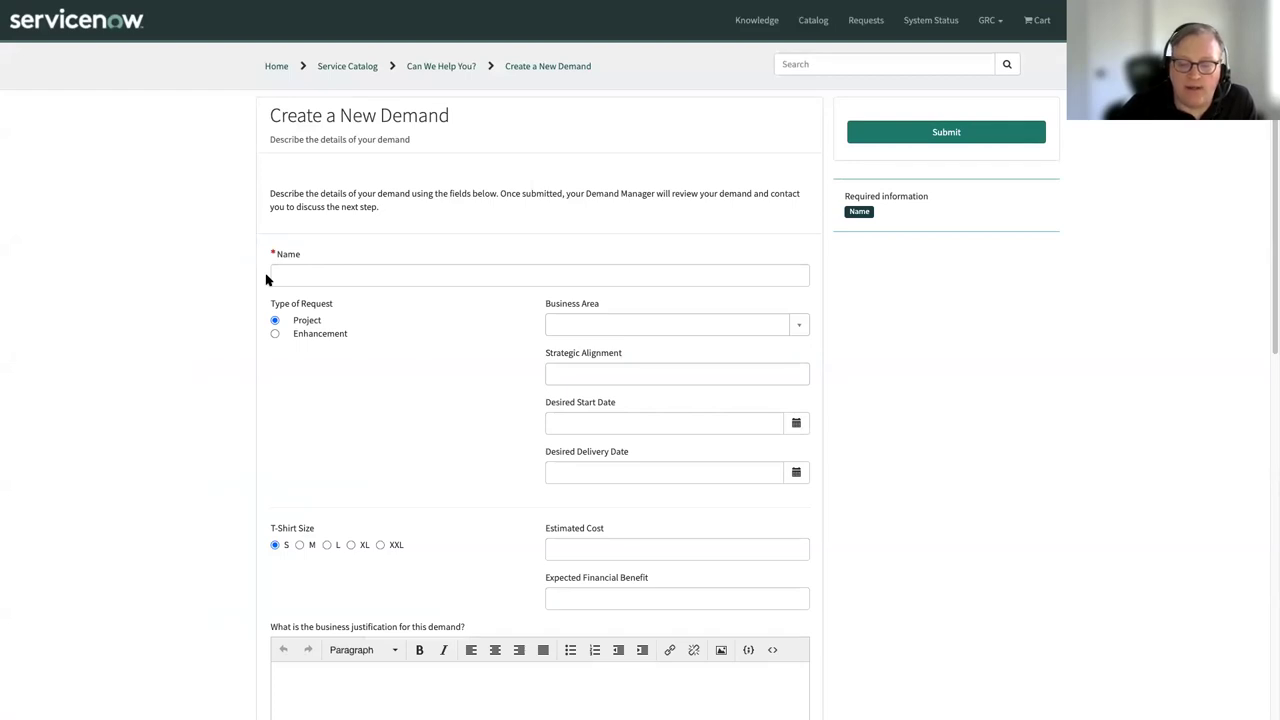
# - Name the new demand "Office Hours Demand"
pyautogui.click(301, 276)
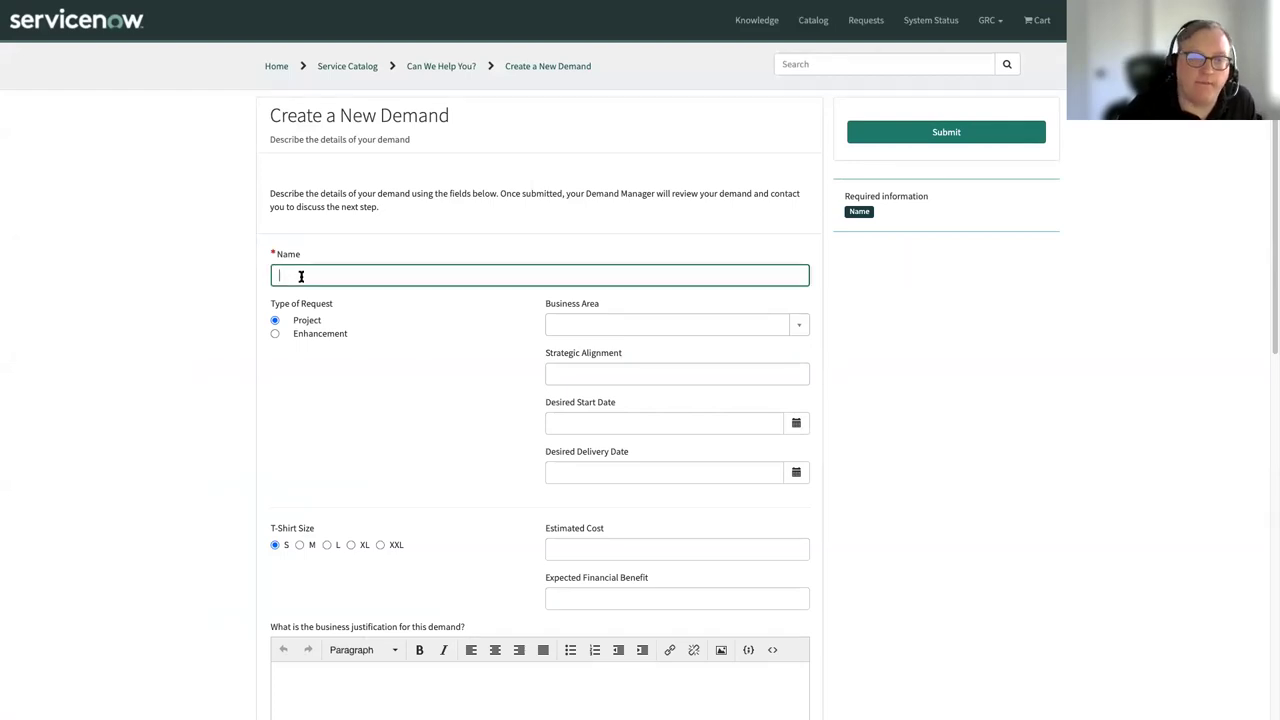
pyautogui.write('O')
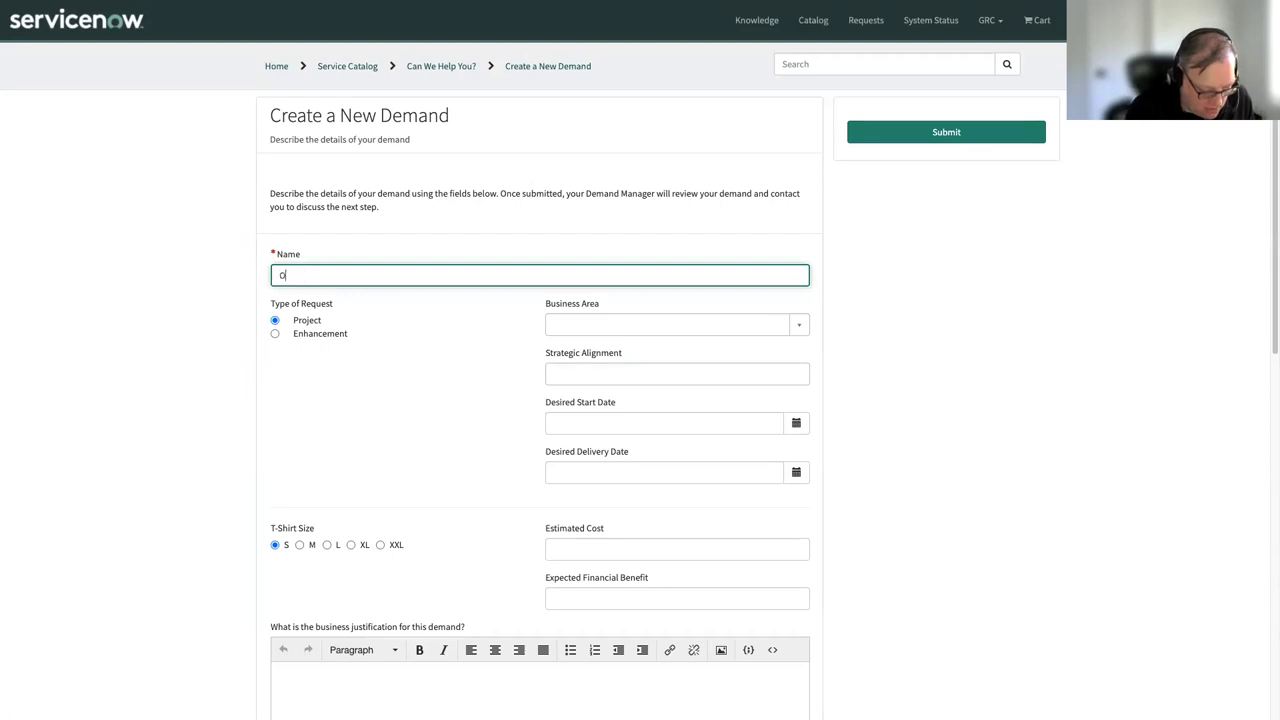
pyautogui.write('ffice Hours ')
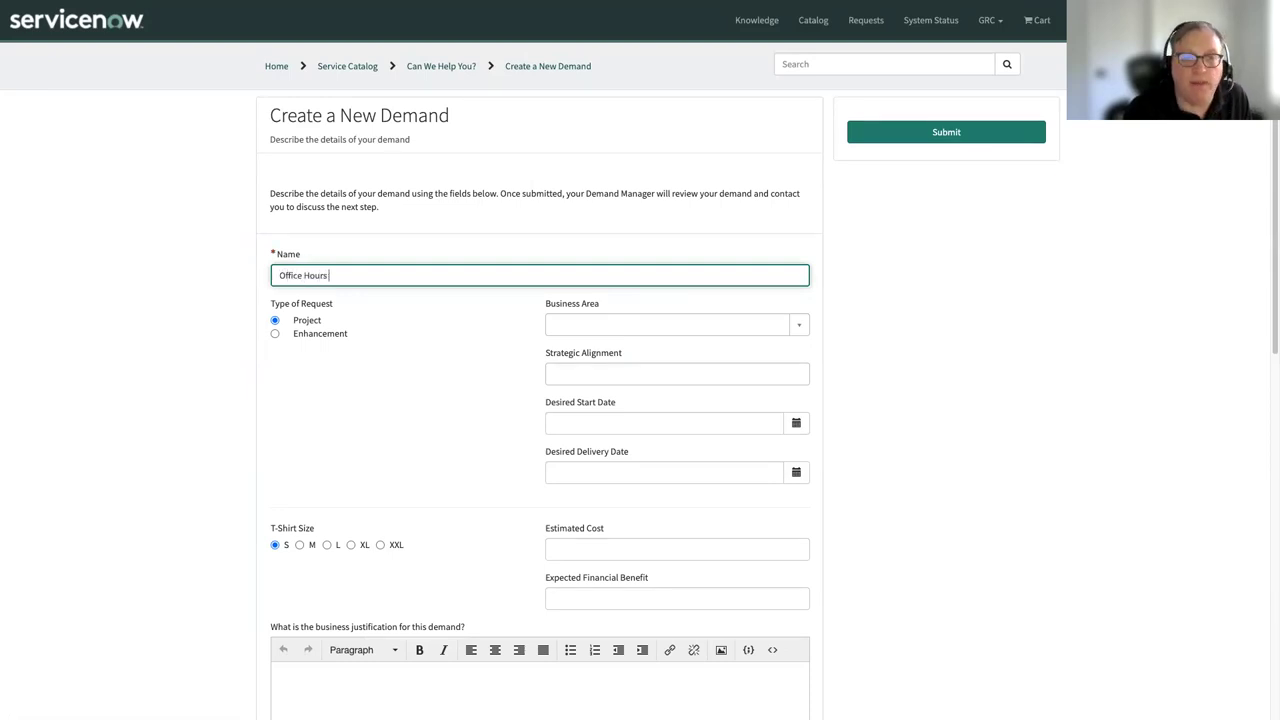
pyautogui.write('Demand')
# - Set the demand's business area to IT and its strategic alignment to Delight Customers
pyautogui.click(802, 329)
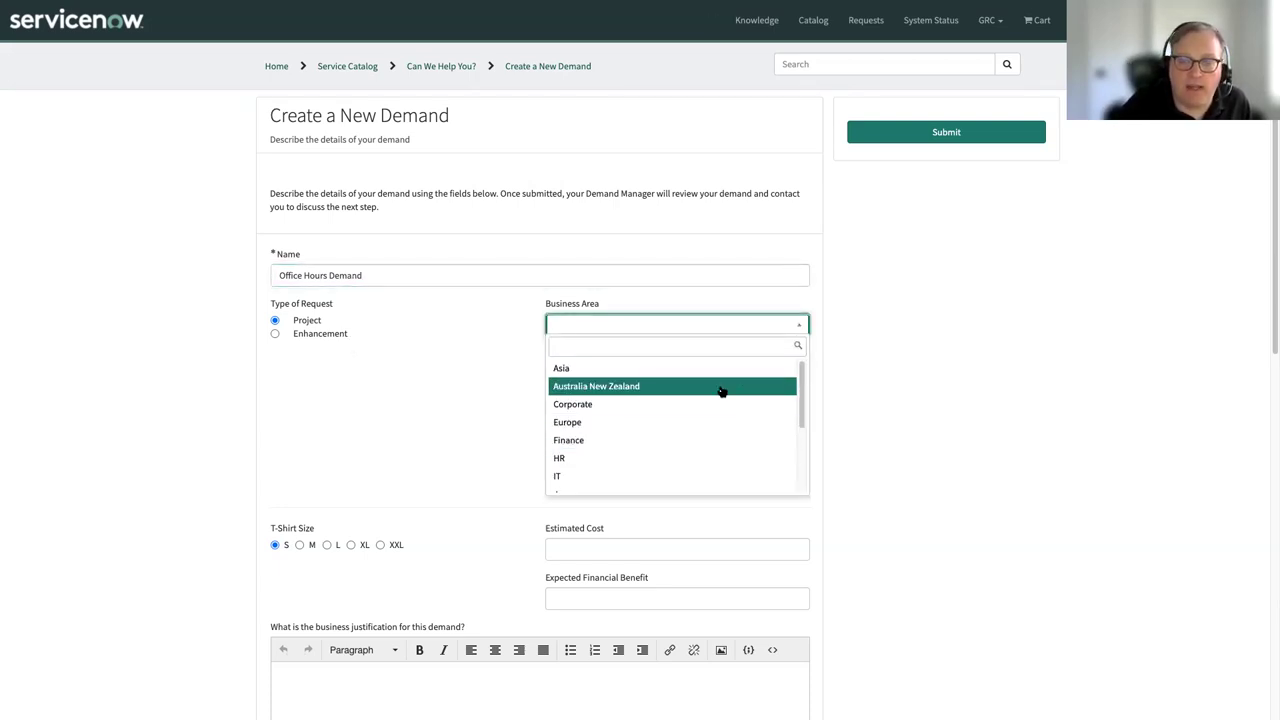
pyautogui.click(565, 476)
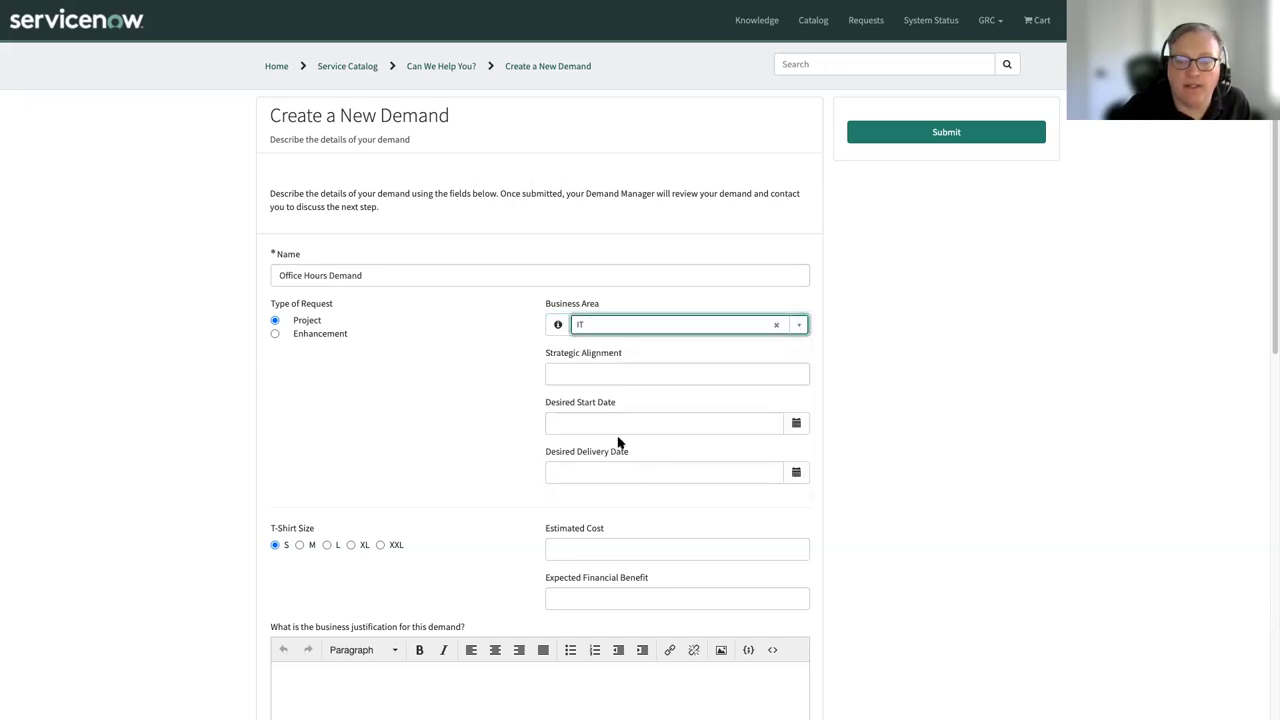
pyautogui.click(620, 371)
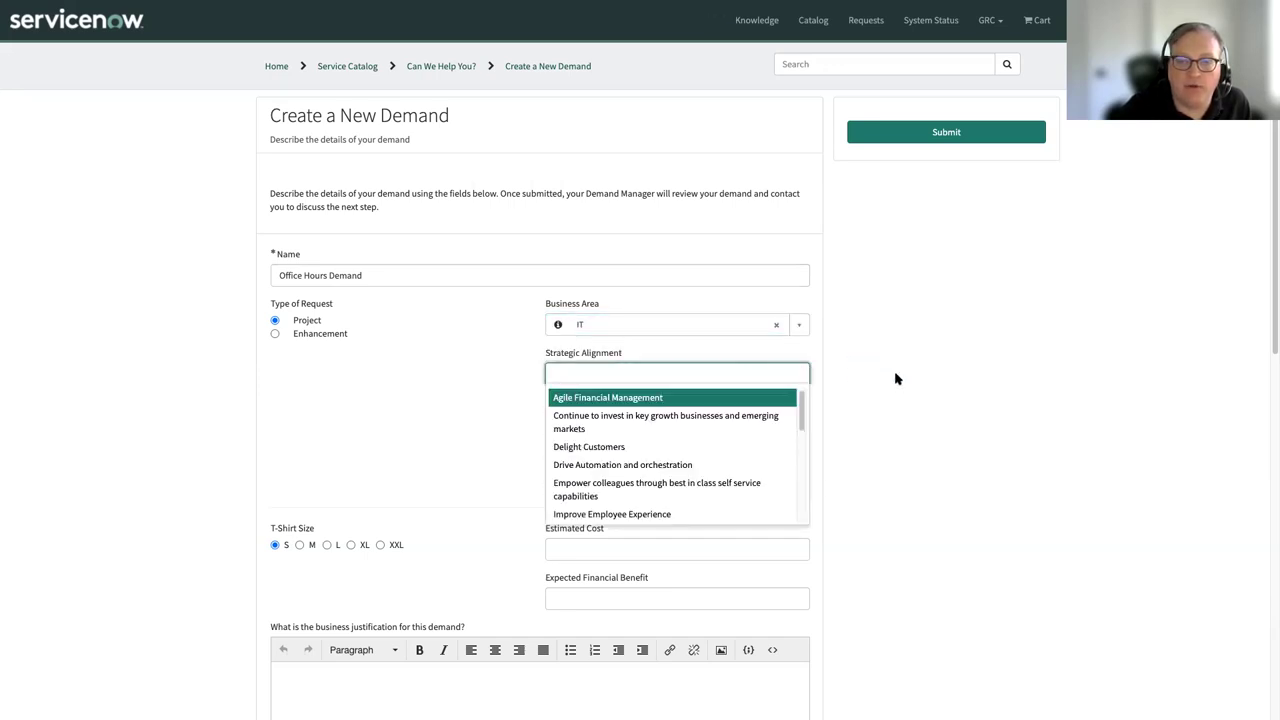
pyautogui.click(735, 446)
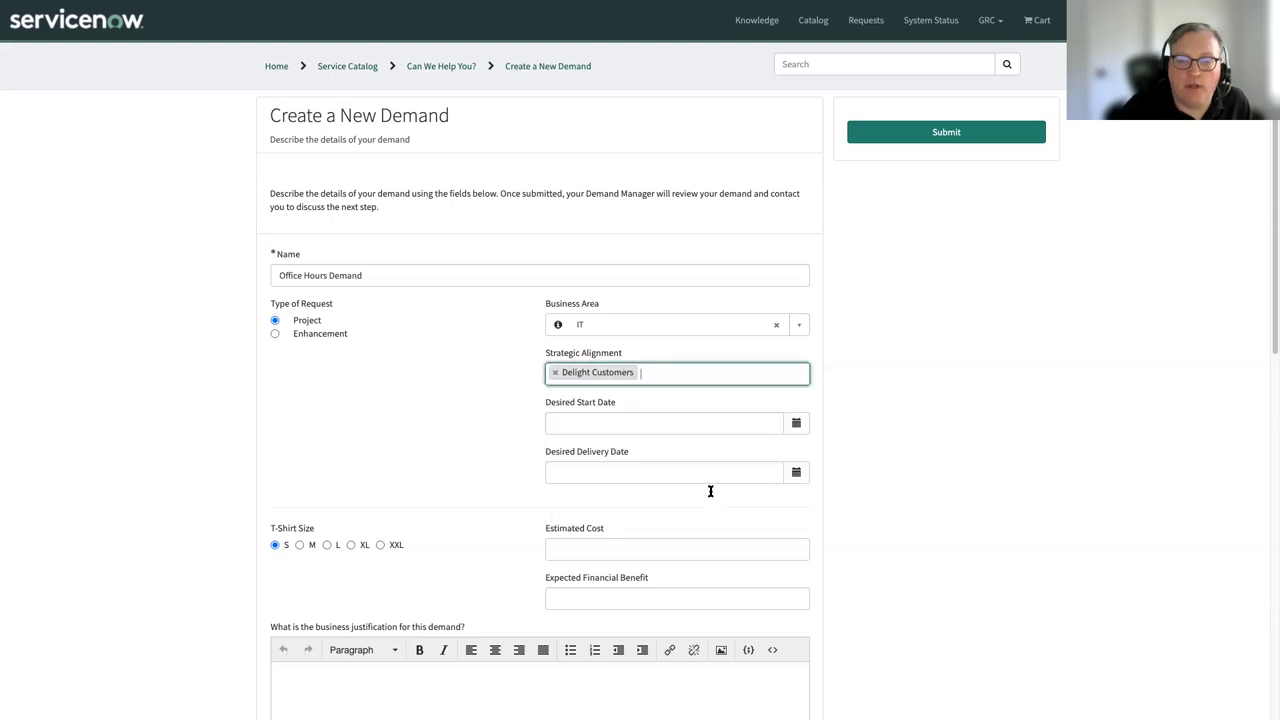
# - Set the desired start date to 2021-07-05 and the desired delivery date to 2021-08-27
pyautogui.click(796, 422)
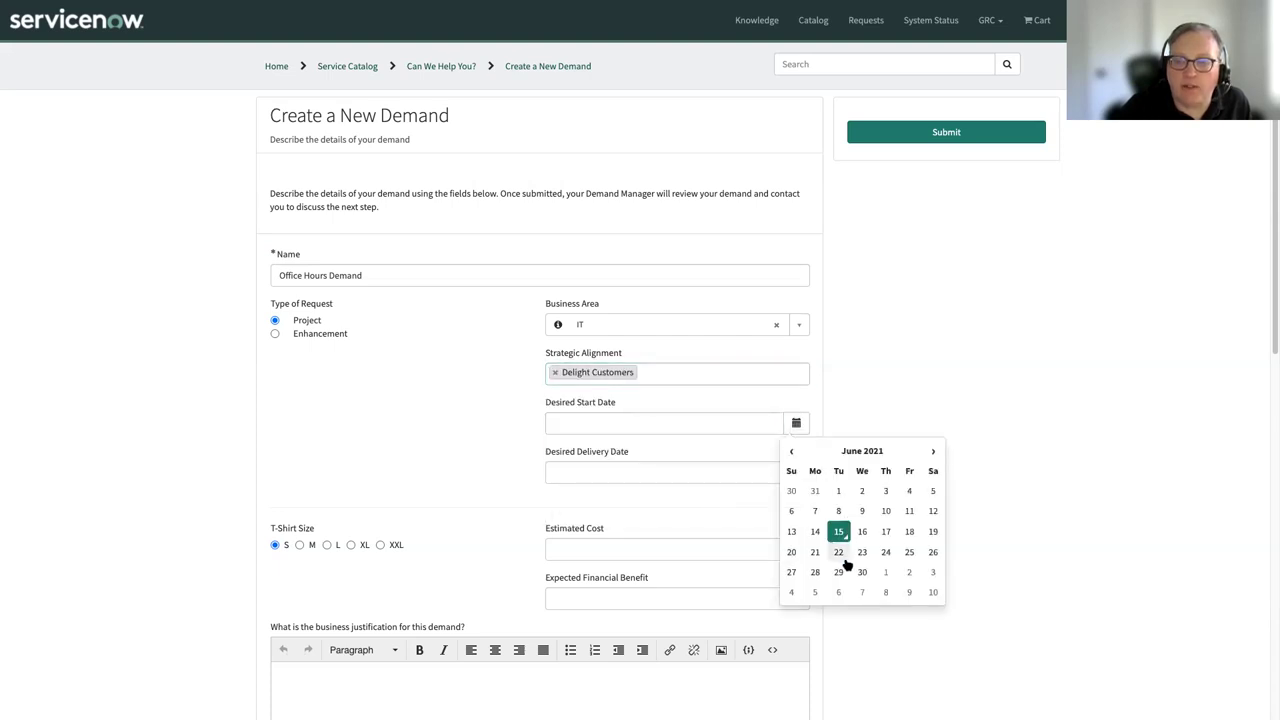
pyautogui.click(933, 451)
pyautogui.click(815, 510)
pyautogui.click(796, 472)
pyautogui.click(933, 500)
pyautogui.click(933, 500)
pyautogui.click(909, 622)
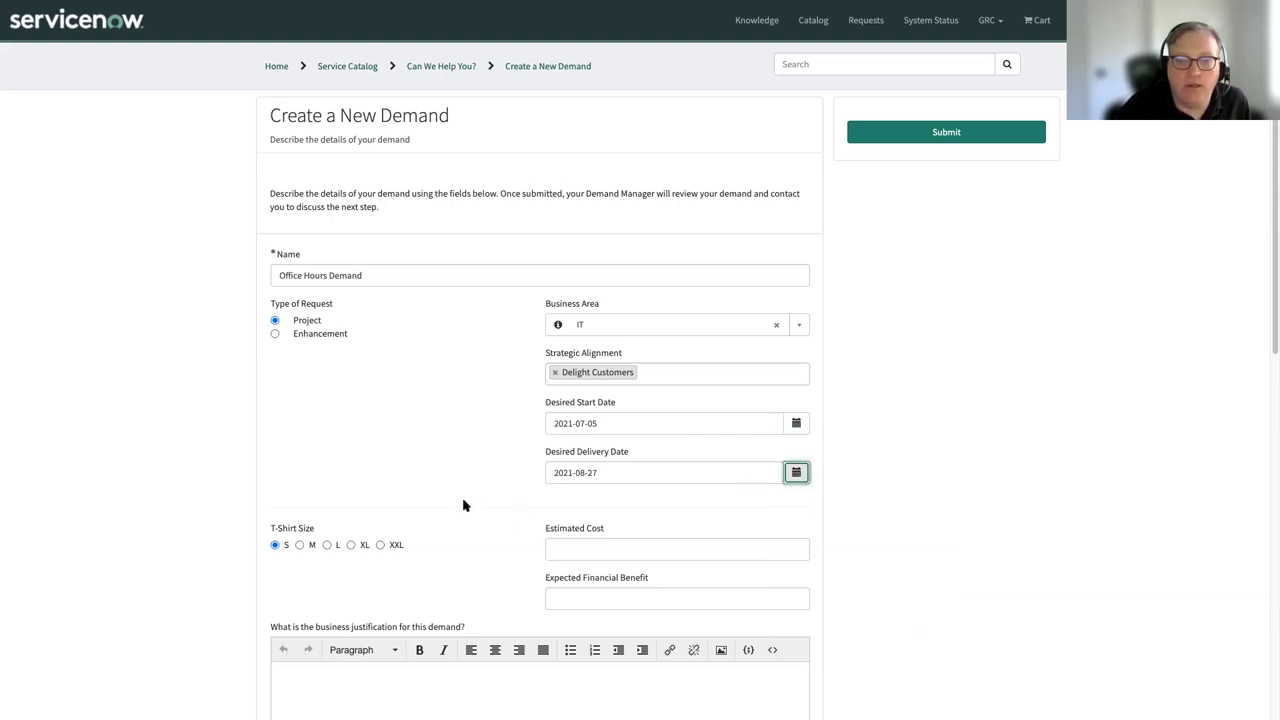
# - Set the demand's T-shirt size to XL
pyautogui.scroll(-1, 463, 505)
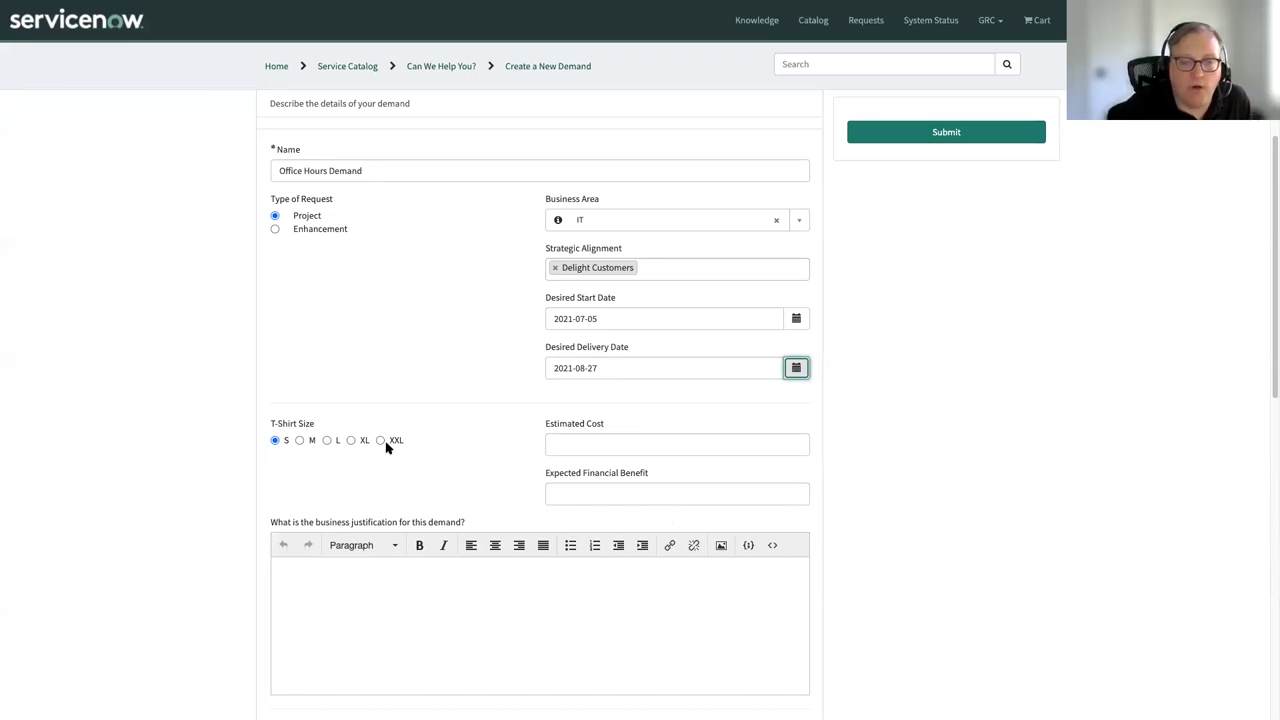
pyautogui.click(351, 440)
pyautogui.scroll(-1, 416, 495)
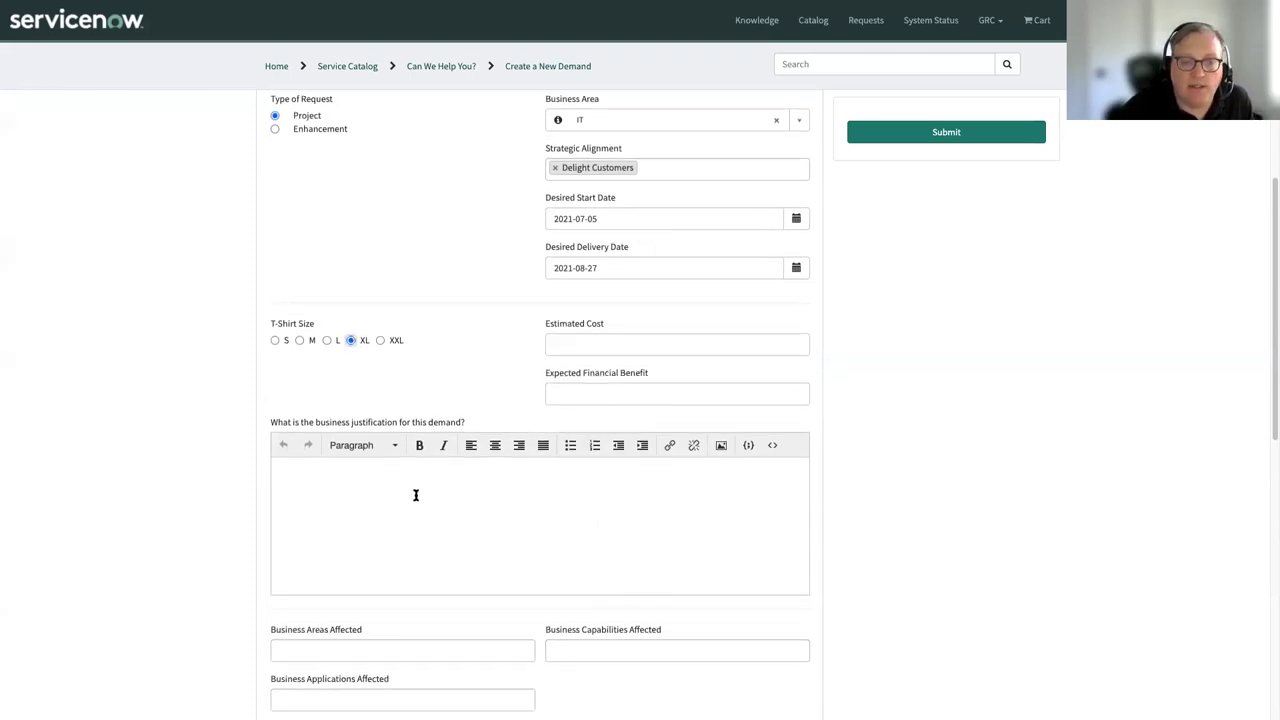
# - Review the remaining form fields, including business justification, affected business areas, known risks and assumptions
pyautogui.scroll(-1, 417, 508)
pyautogui.click(425, 408)
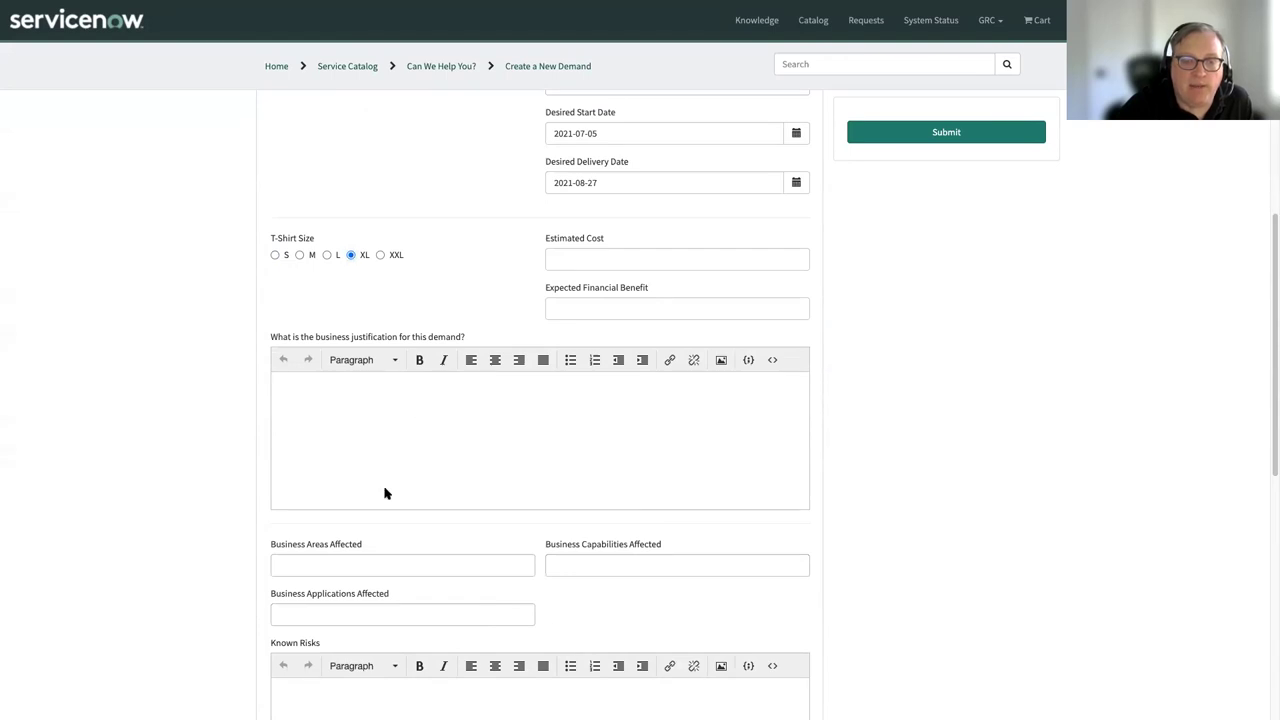
pyautogui.scroll(-2, 406, 549)
pyautogui.scroll(-2, 380, 491)
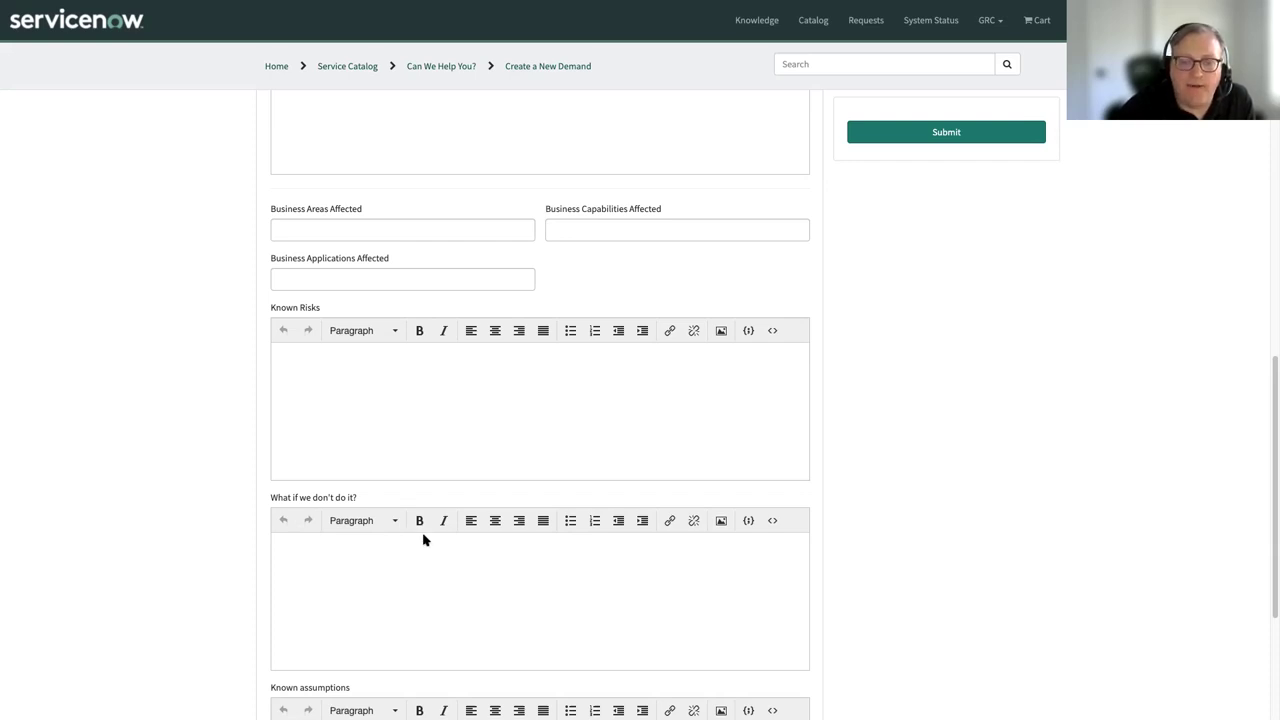
pyautogui.scroll(5, 423, 536)
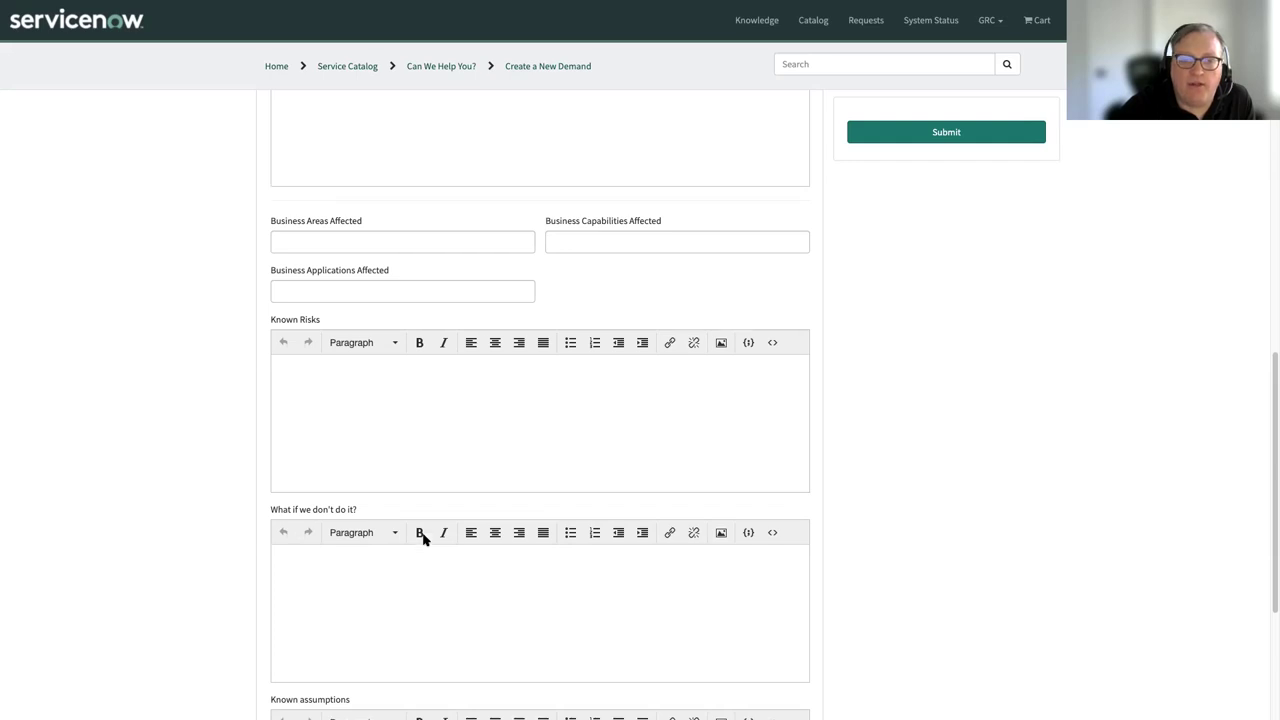
pyautogui.scroll(2, 509, 443)
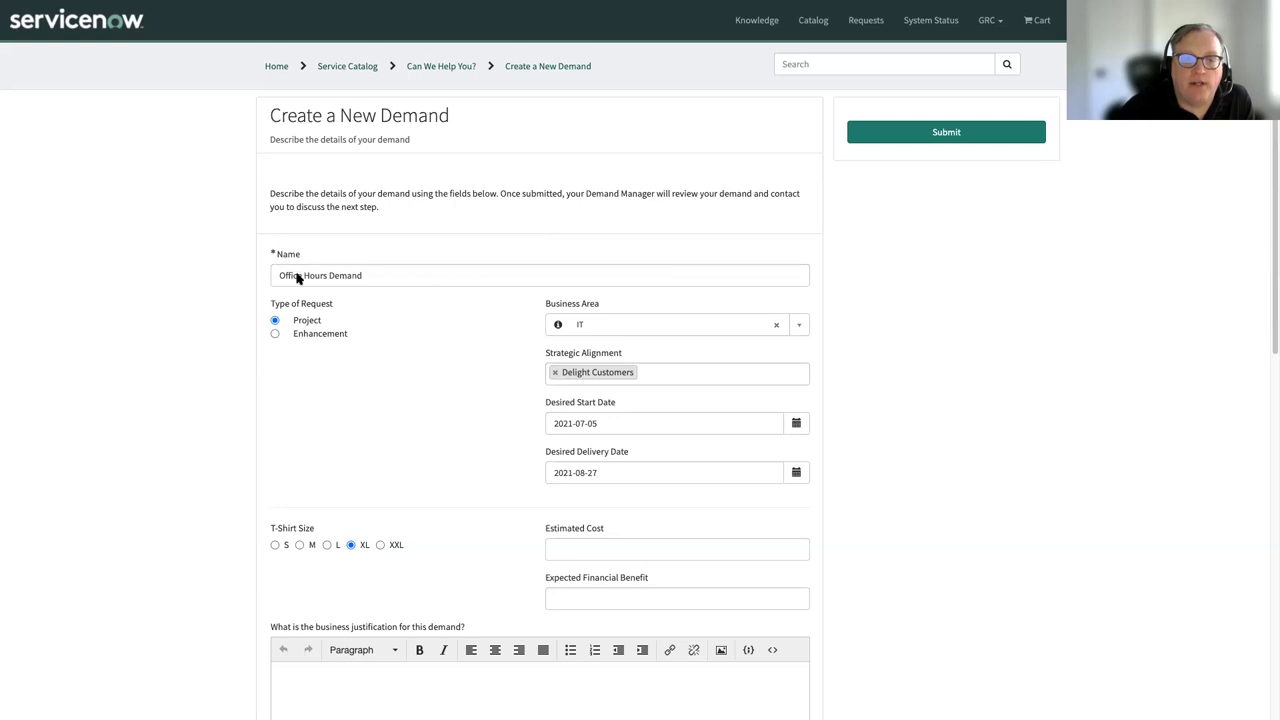
pyautogui.scroll(-5, 424, 516)
pyautogui.scroll(-3, 424, 548)
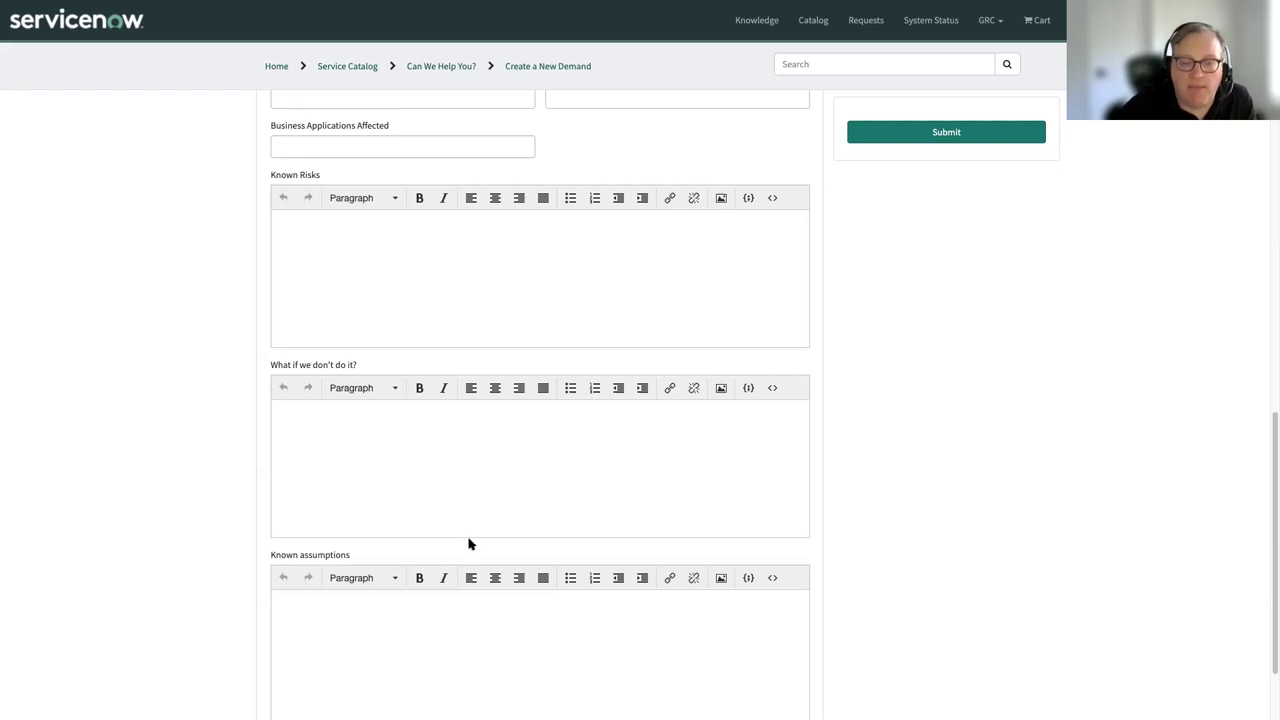
pyautogui.scroll(8, 800, 360)
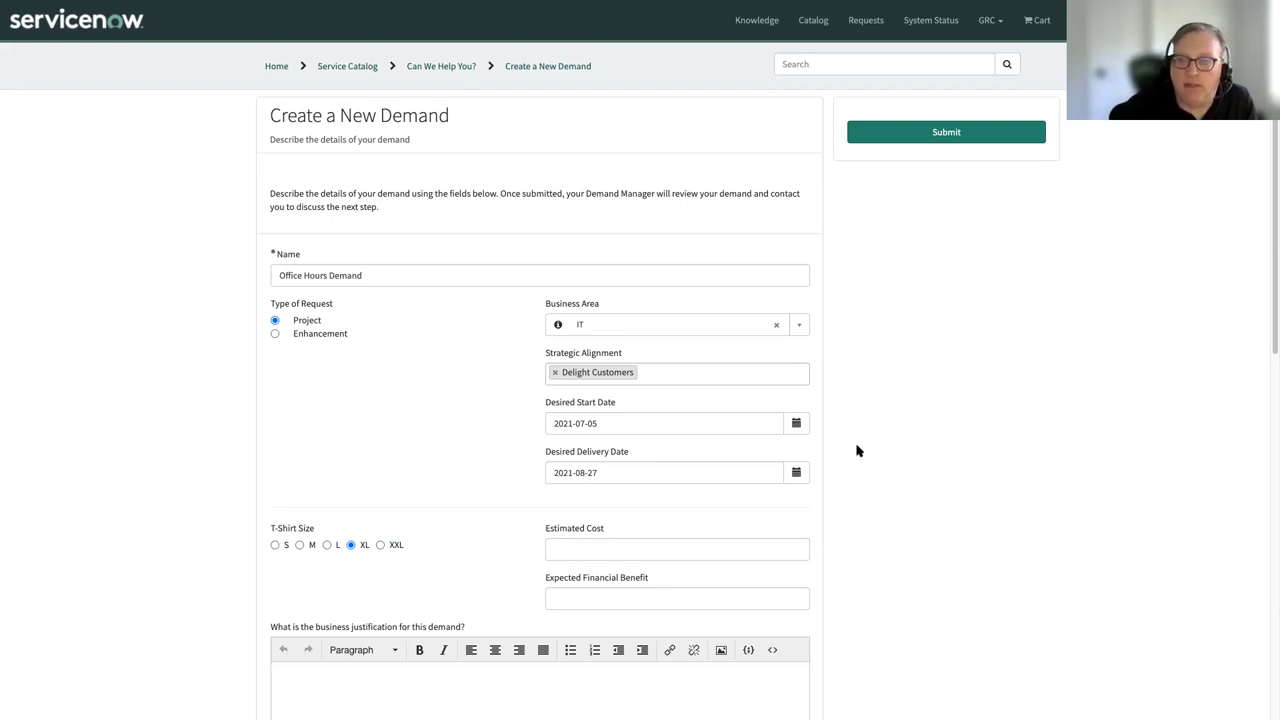
# - Check the form through to its attachments section and submit the Office Hours Demand request
pyautogui.click(958, 145)
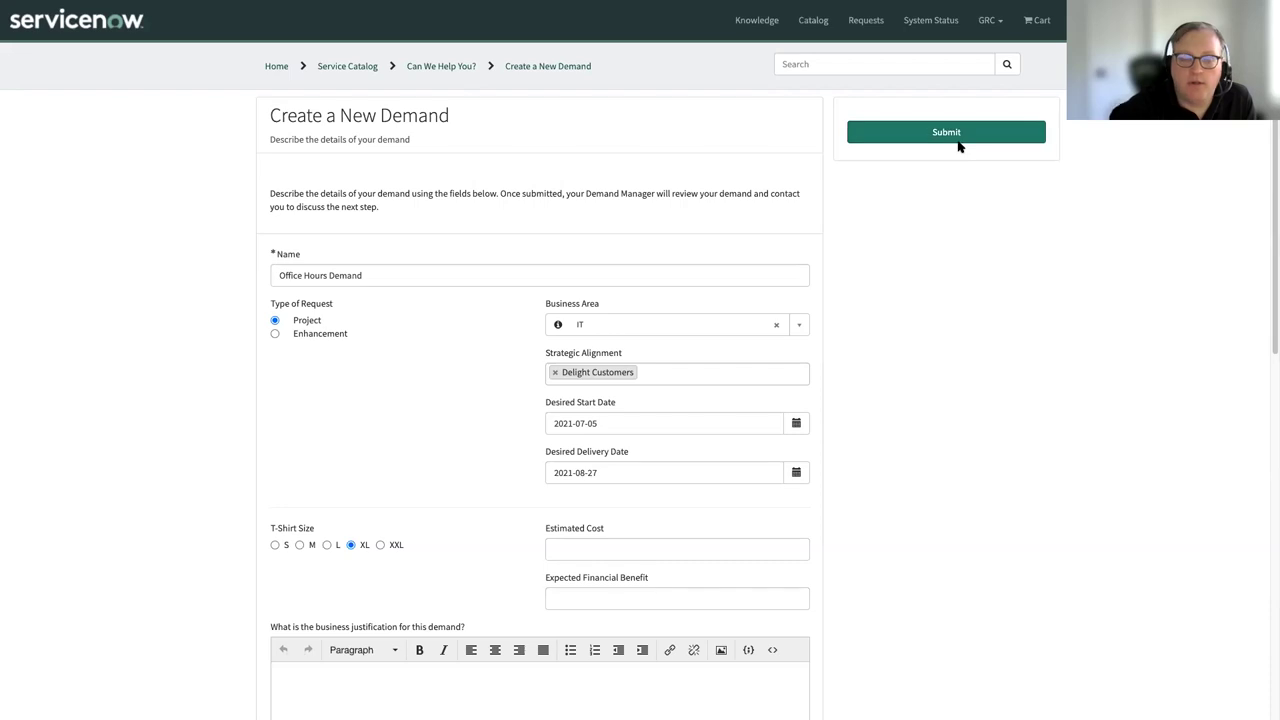
pyautogui.scroll(-15, 869, 455)
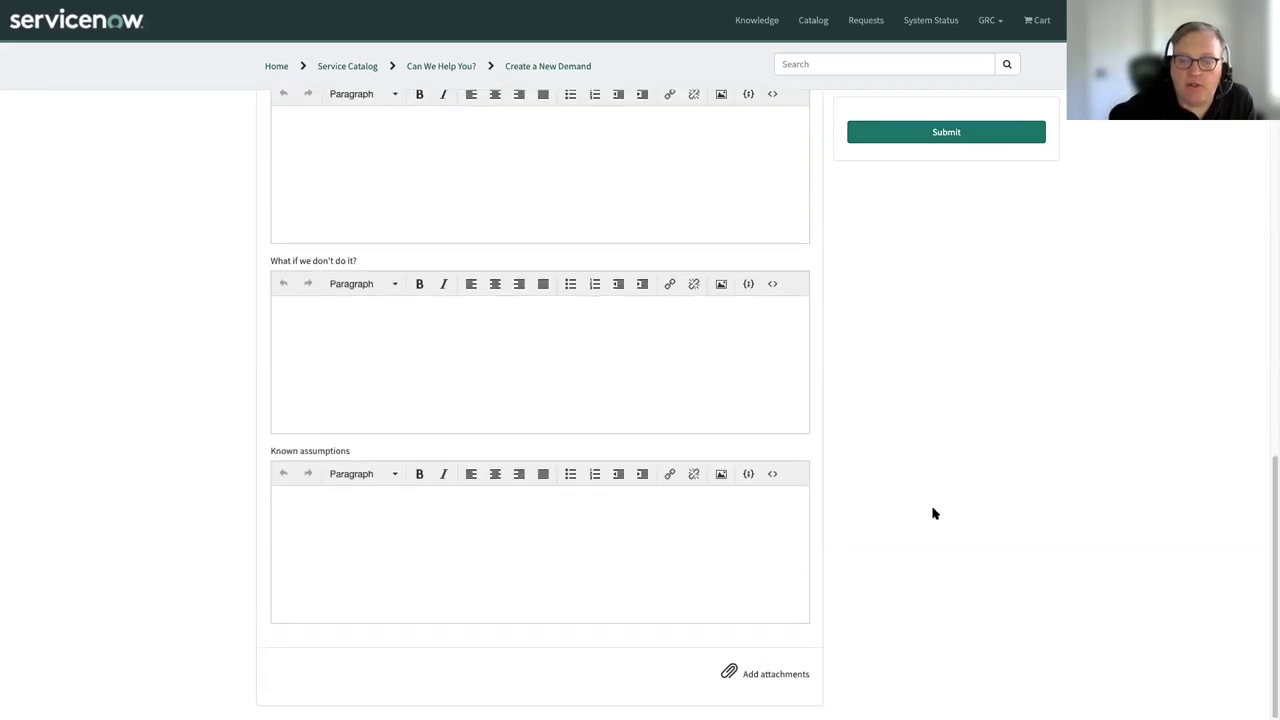
pyautogui.scroll(8, 903, 494)
pyautogui.scroll(4, 903, 494)
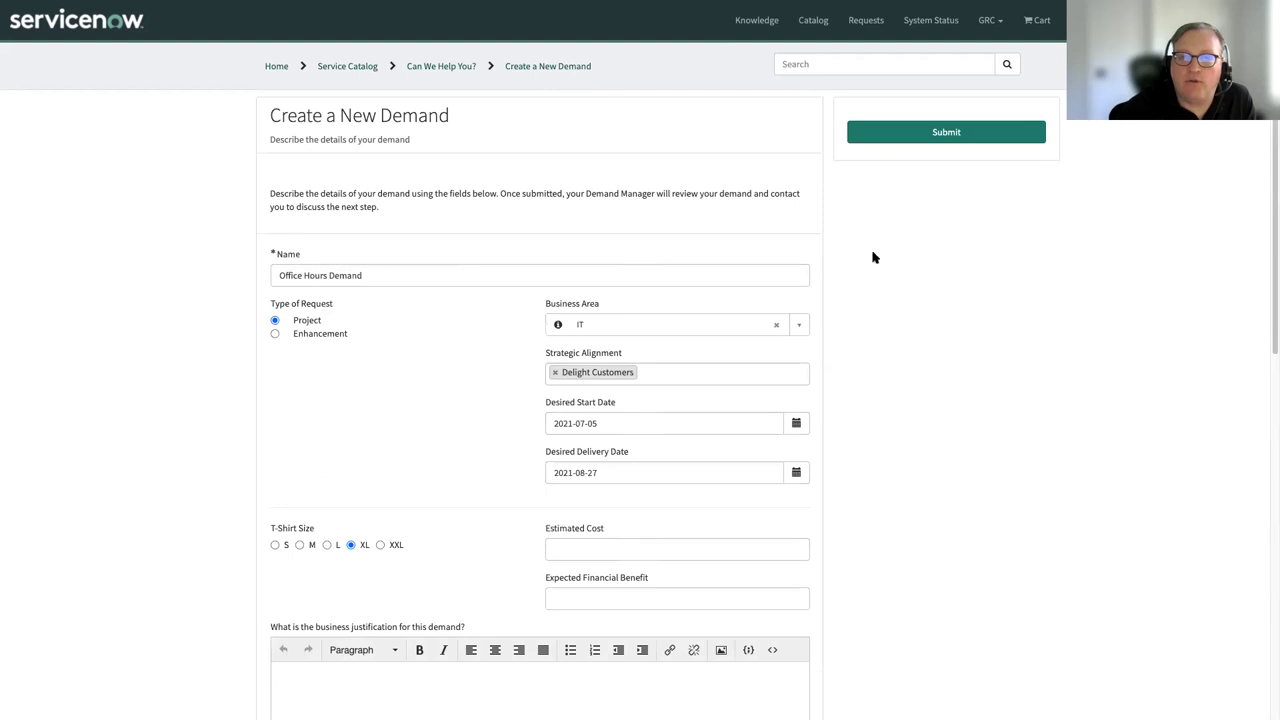
pyautogui.click(943, 131)
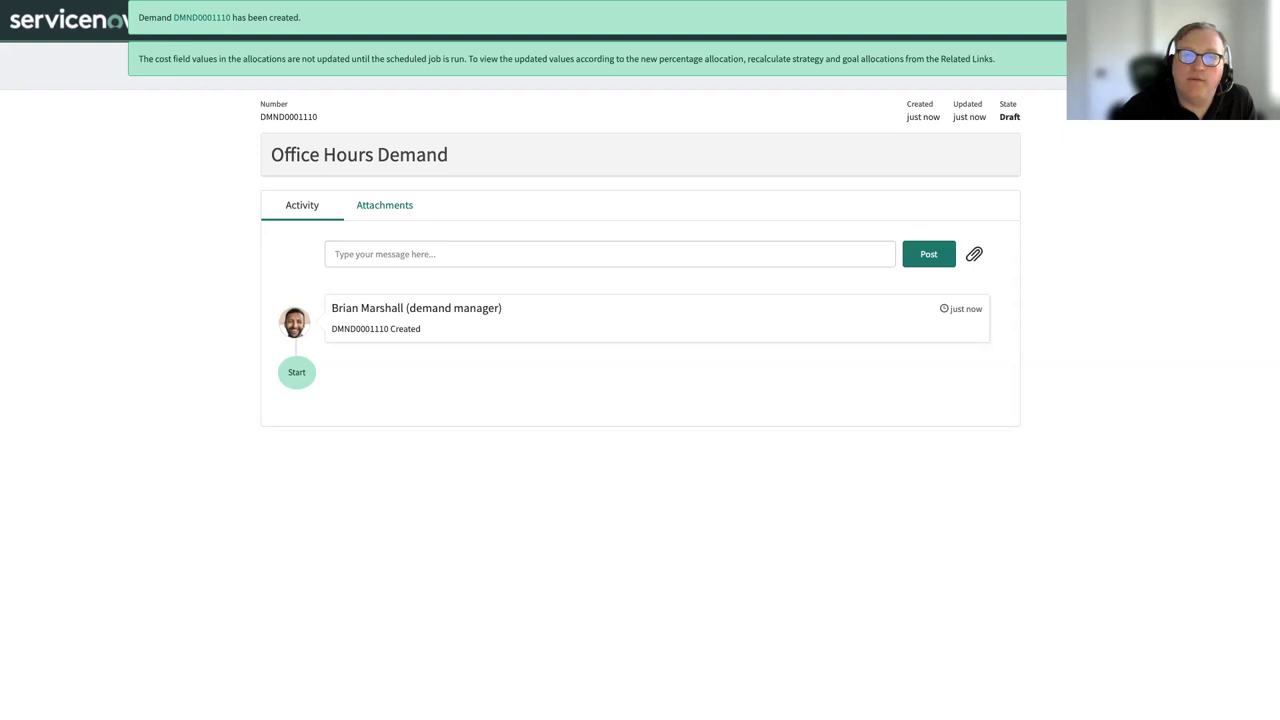
# - Return to the browser tab with the demand management workspace and open the list of all demands
pyautogui.click(38, 21)
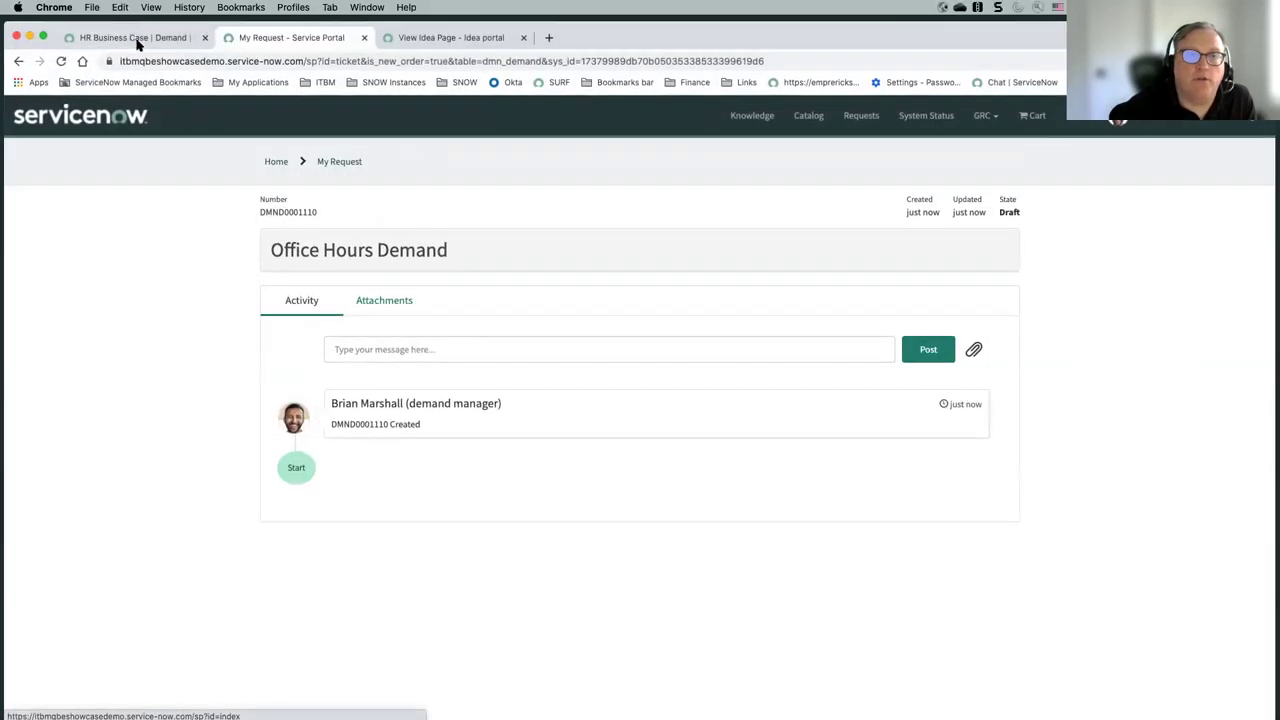
pyautogui.click(138, 40)
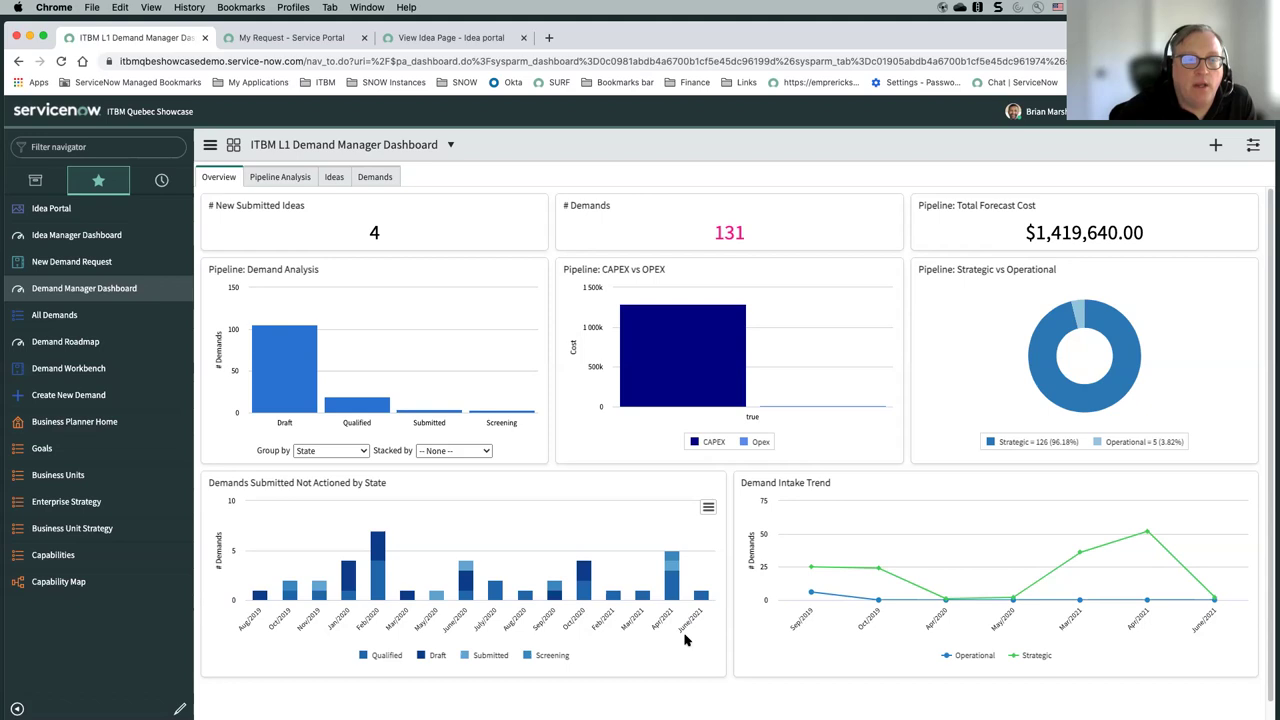
pyautogui.click(60, 315)
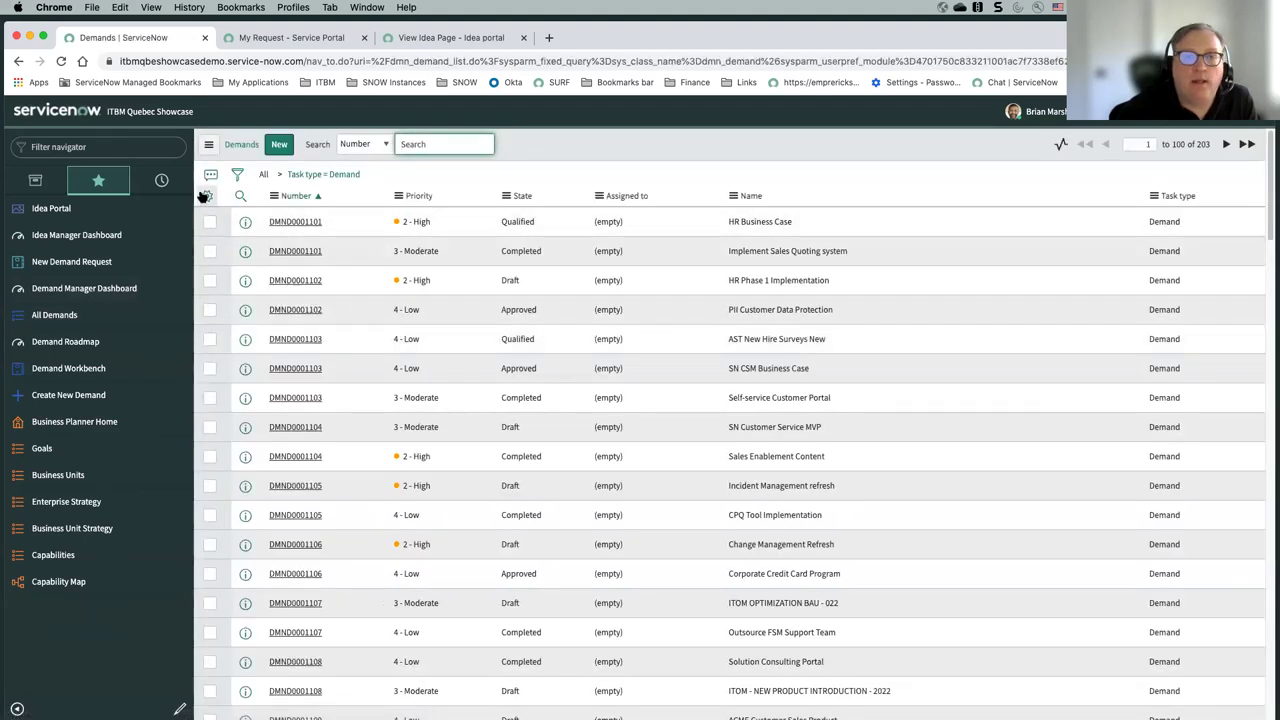
# - Add the Created column to the demands list and sort the list by it, newest first
pyautogui.click(205, 196)
pyautogui.scroll(-5, 605, 360)
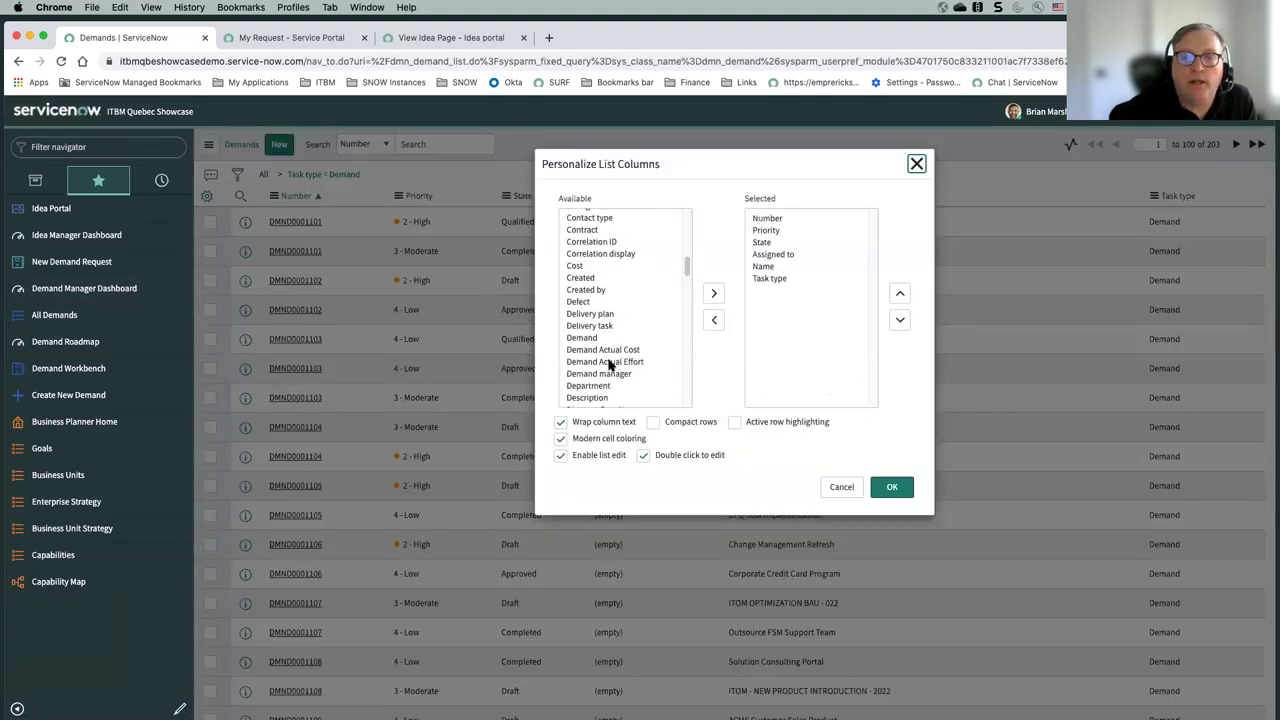
pyautogui.doubleClick(584, 278)
pyautogui.click(893, 488)
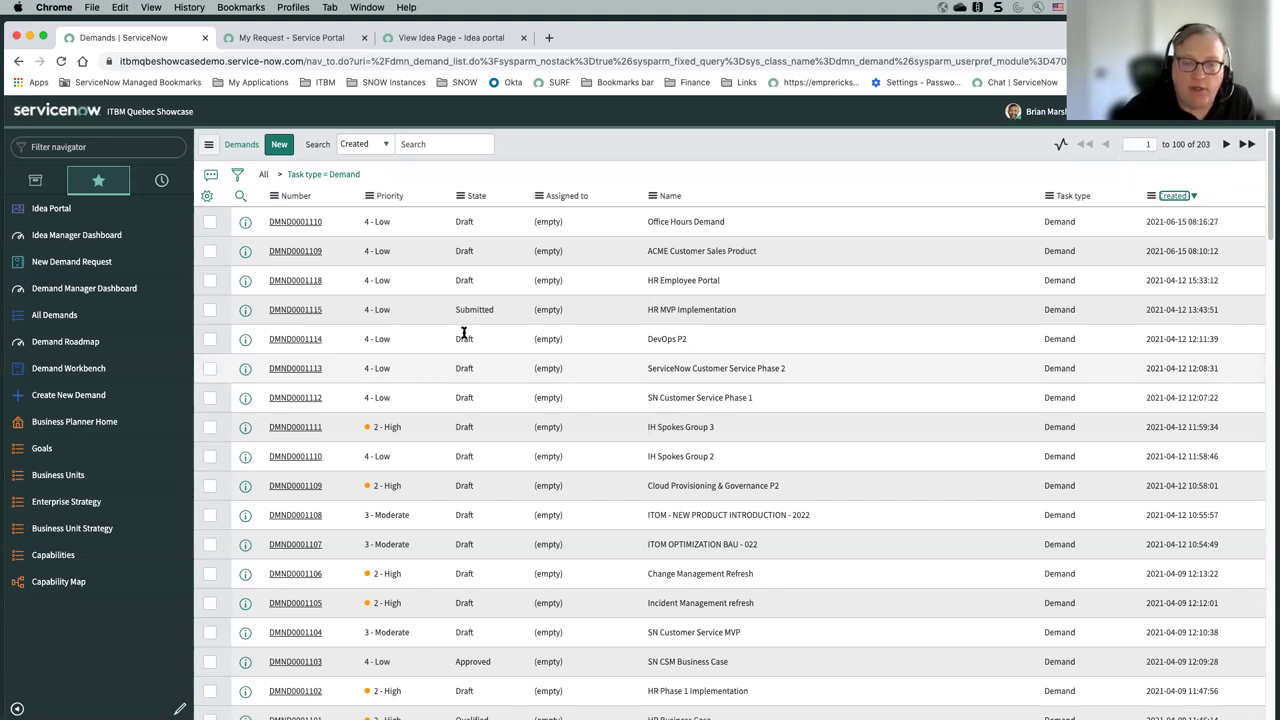
# - Open the Office Hours Demand record and fill in its demand manager
pyautogui.click(286, 224)
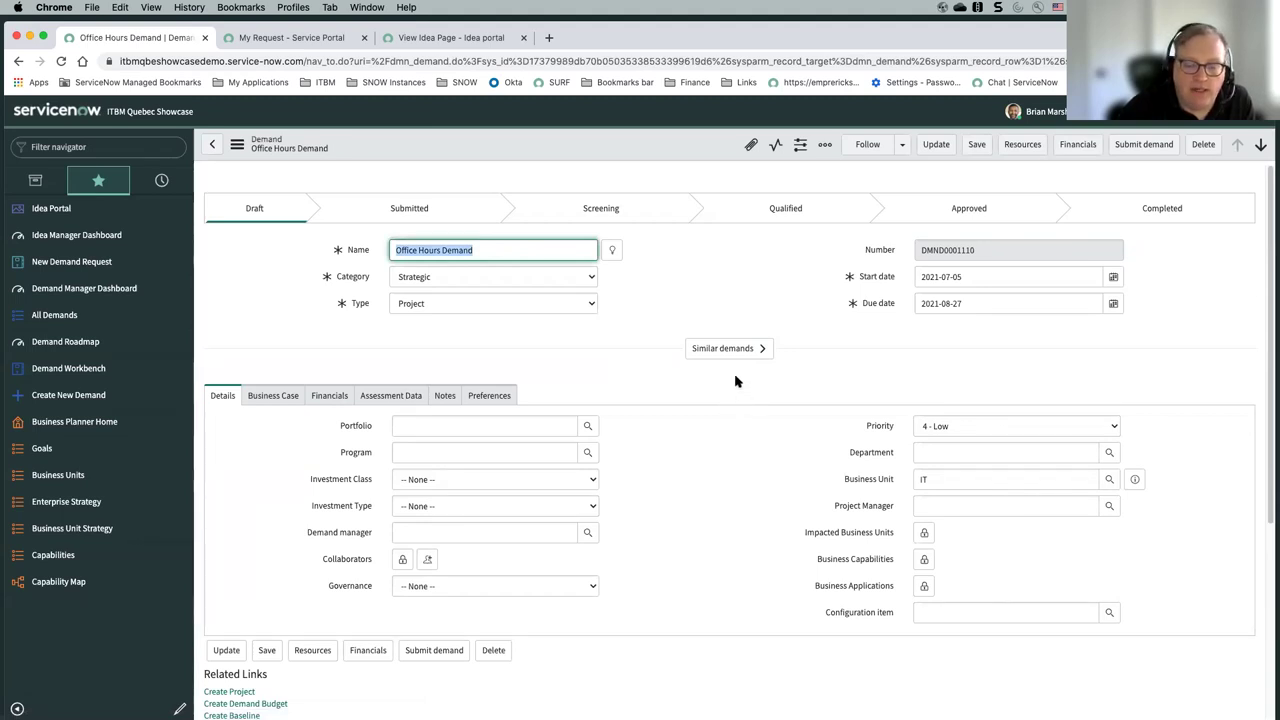
pyautogui.click(464, 531)
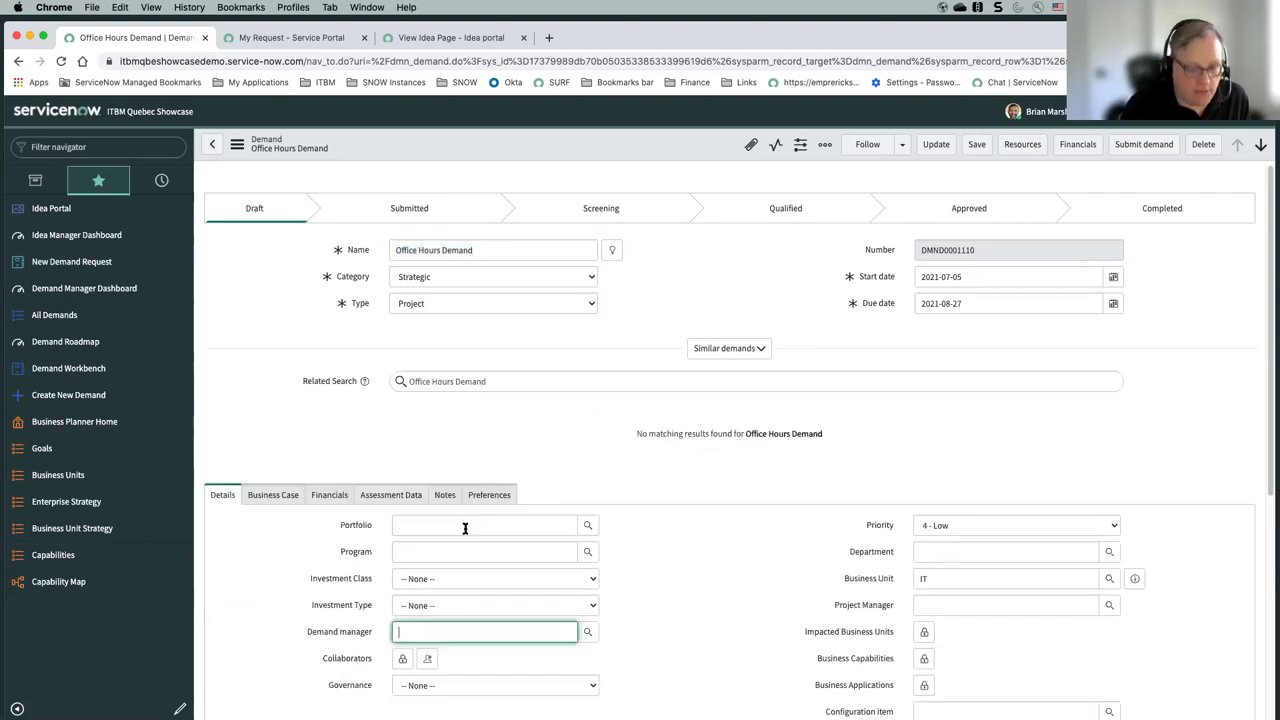
pyautogui.write('br')
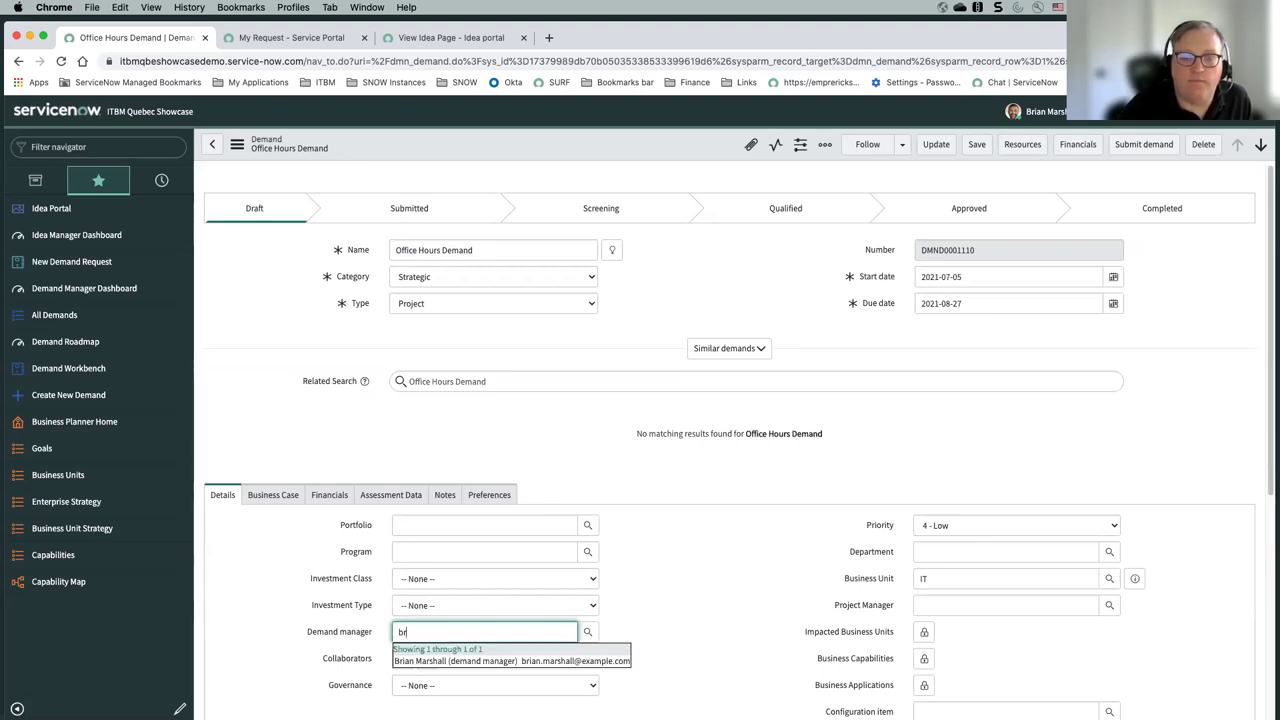
pyautogui.click(500, 664)
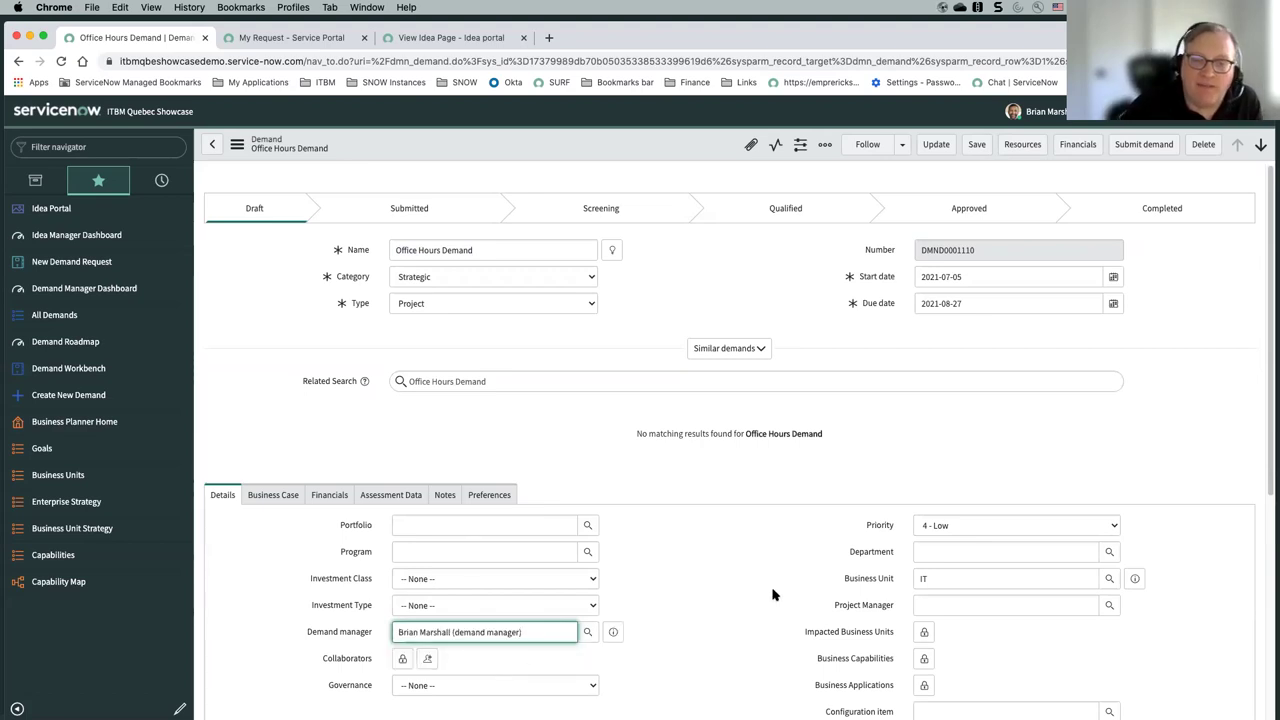
# - Save the Office Hours Demand record and submit the demand
pyautogui.rightClick(634, 151)
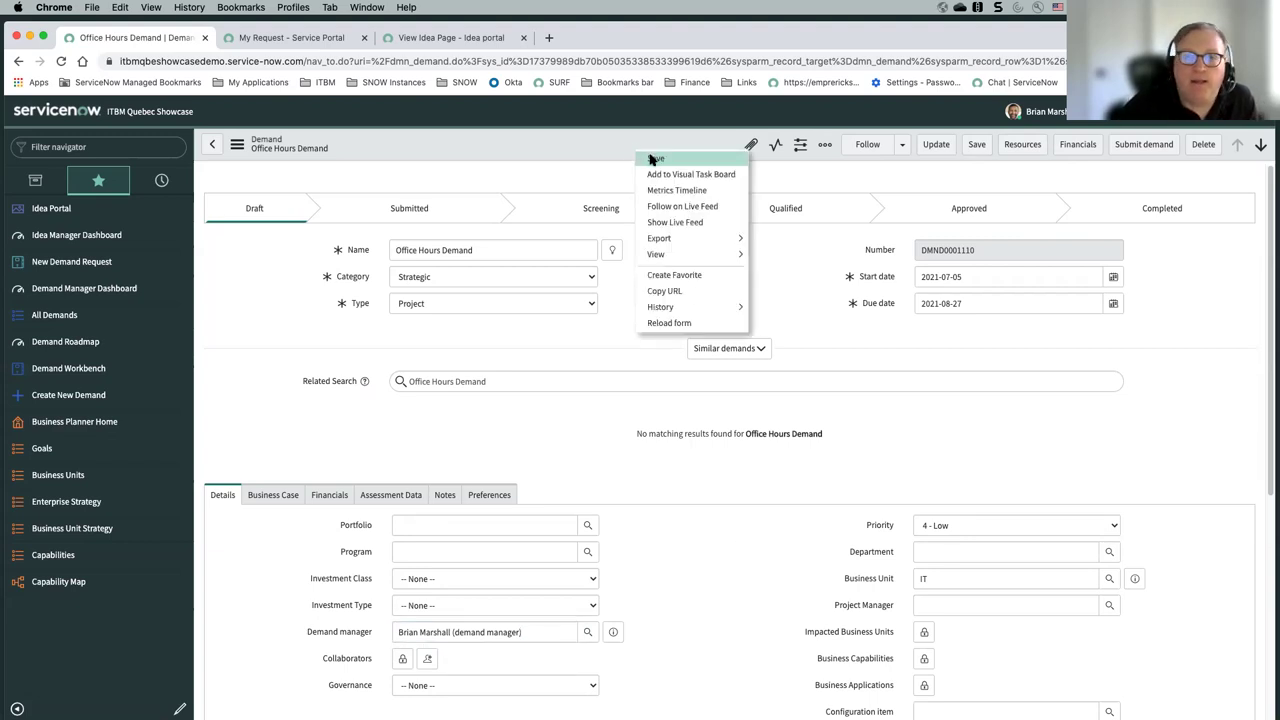
pyautogui.click(662, 330)
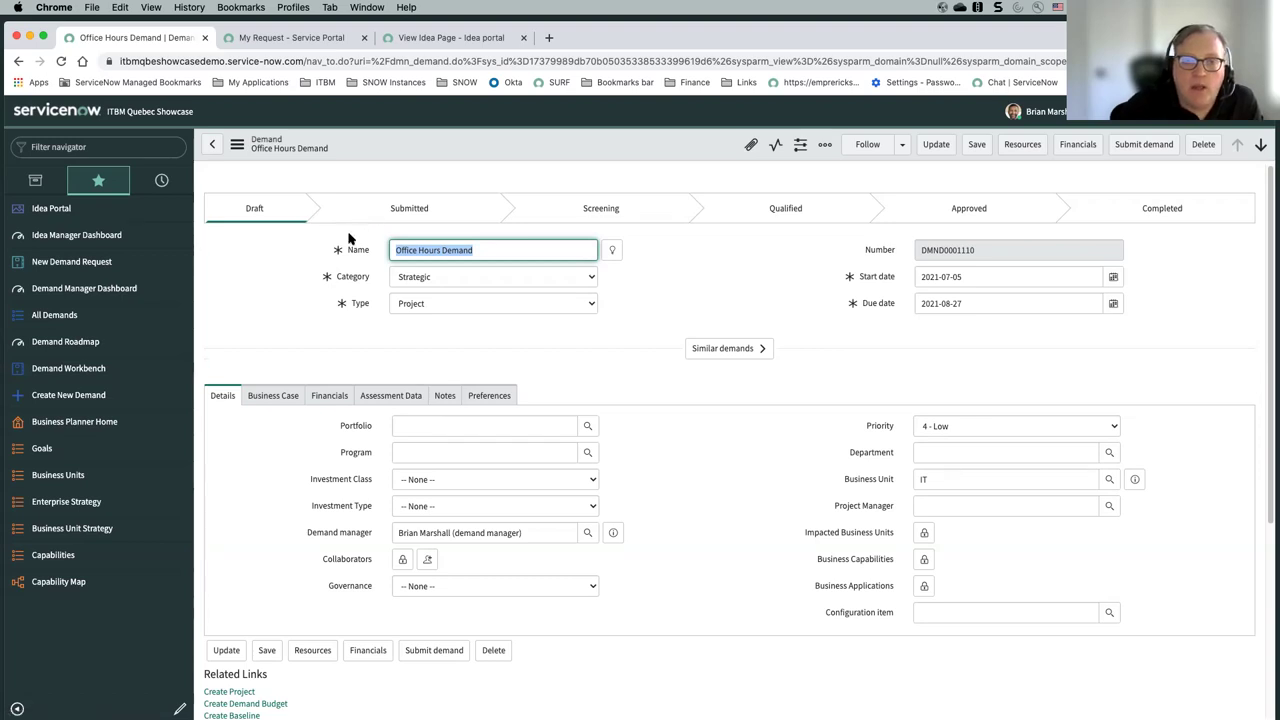
pyautogui.click(1137, 146)
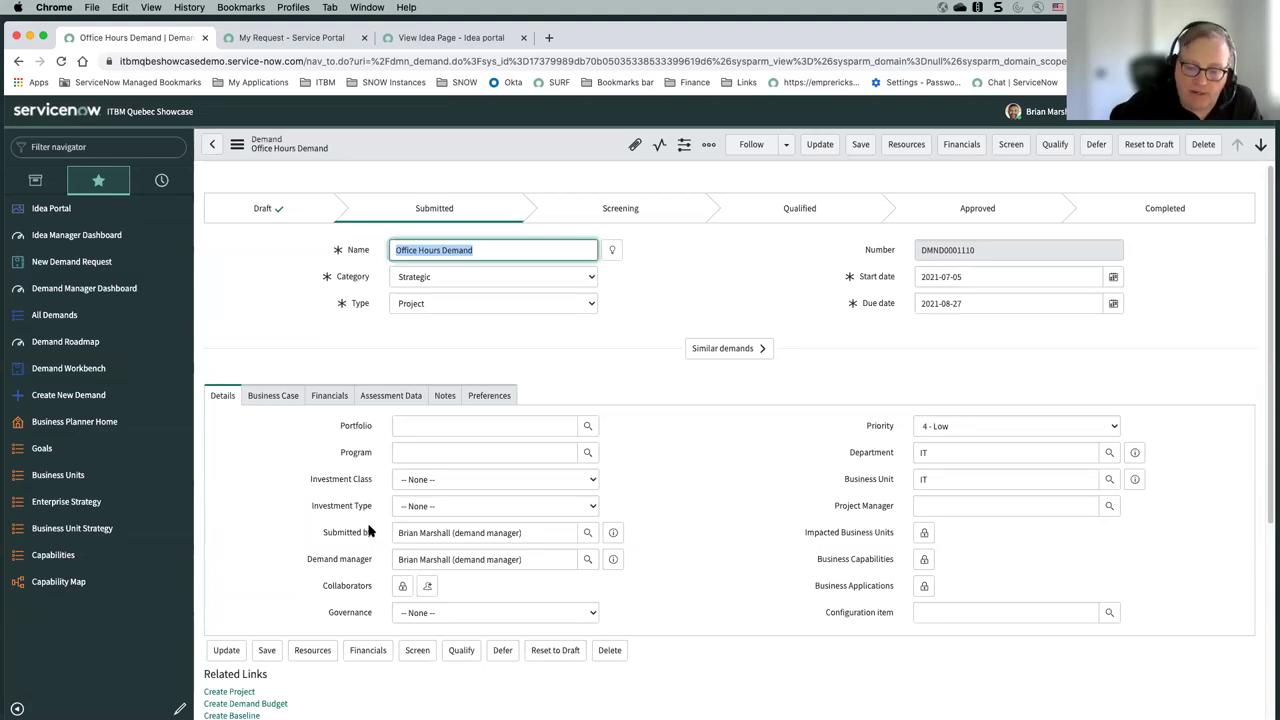
# - Review the submitted demand's details and its related demand tasks, including their due dates and assignees
pyautogui.scroll(-4, 377, 531)
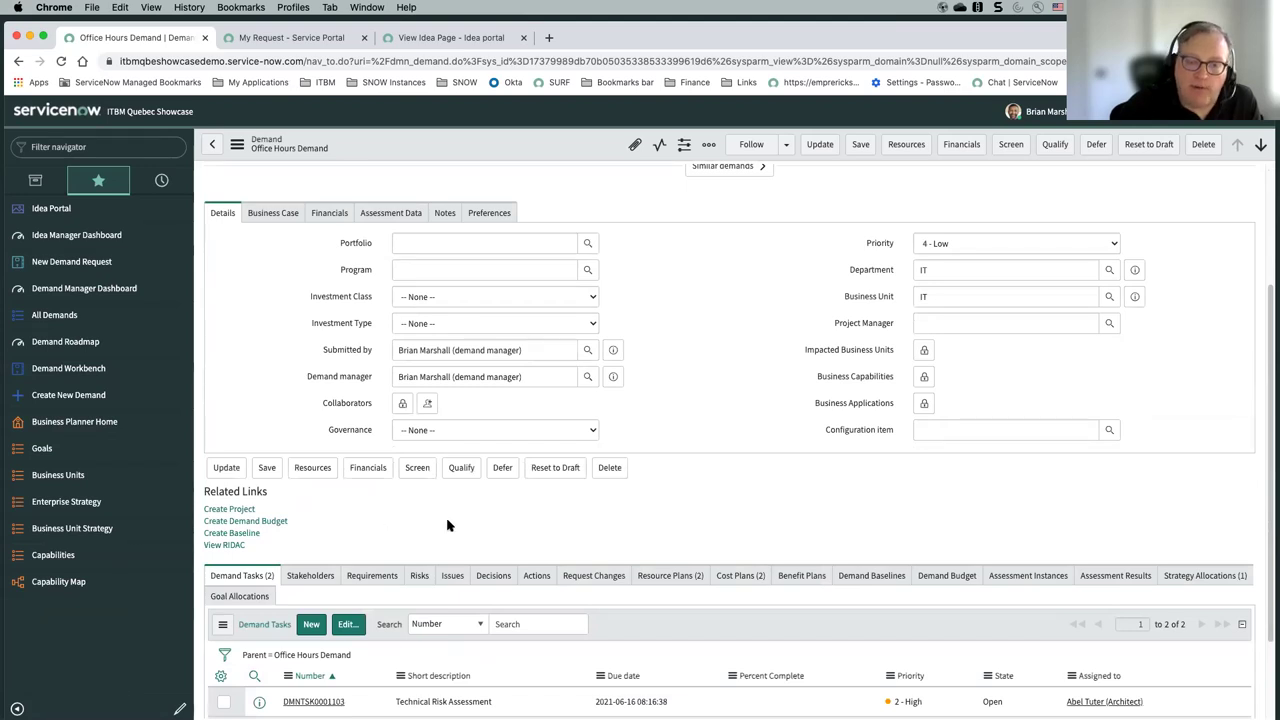
pyautogui.scroll(-2, 447, 525)
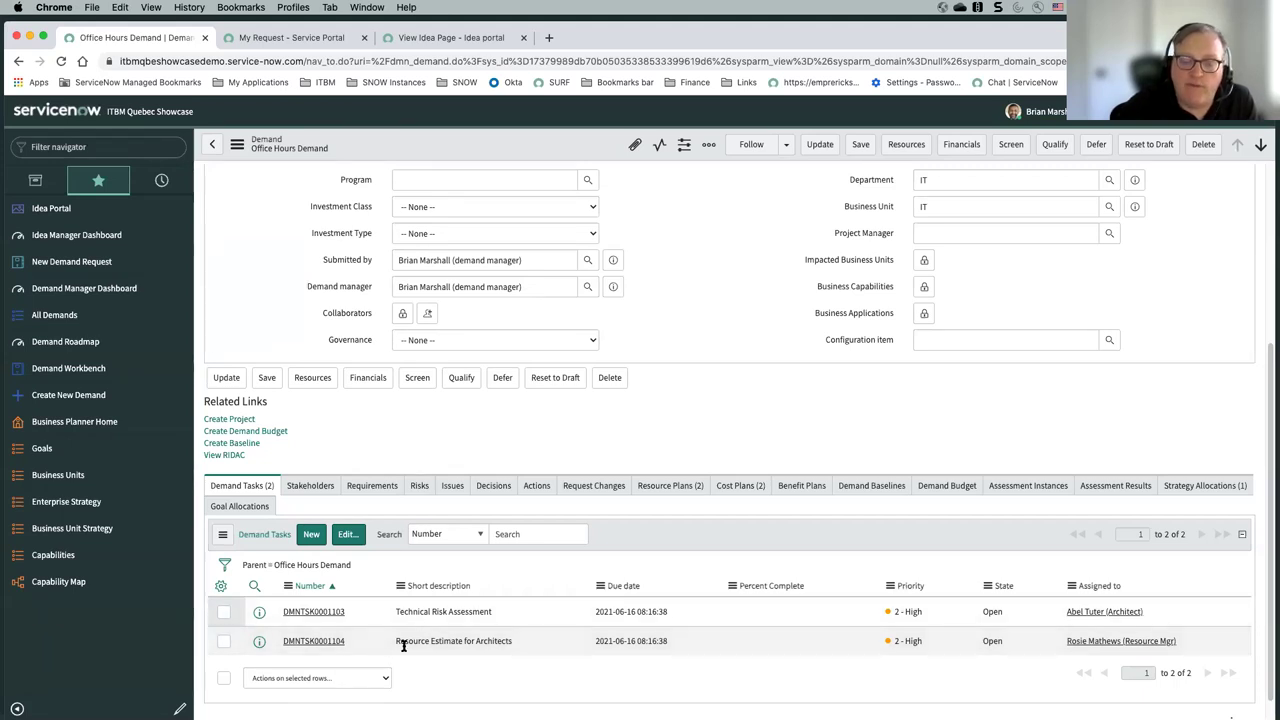
pyautogui.scroll(5, 404, 646)
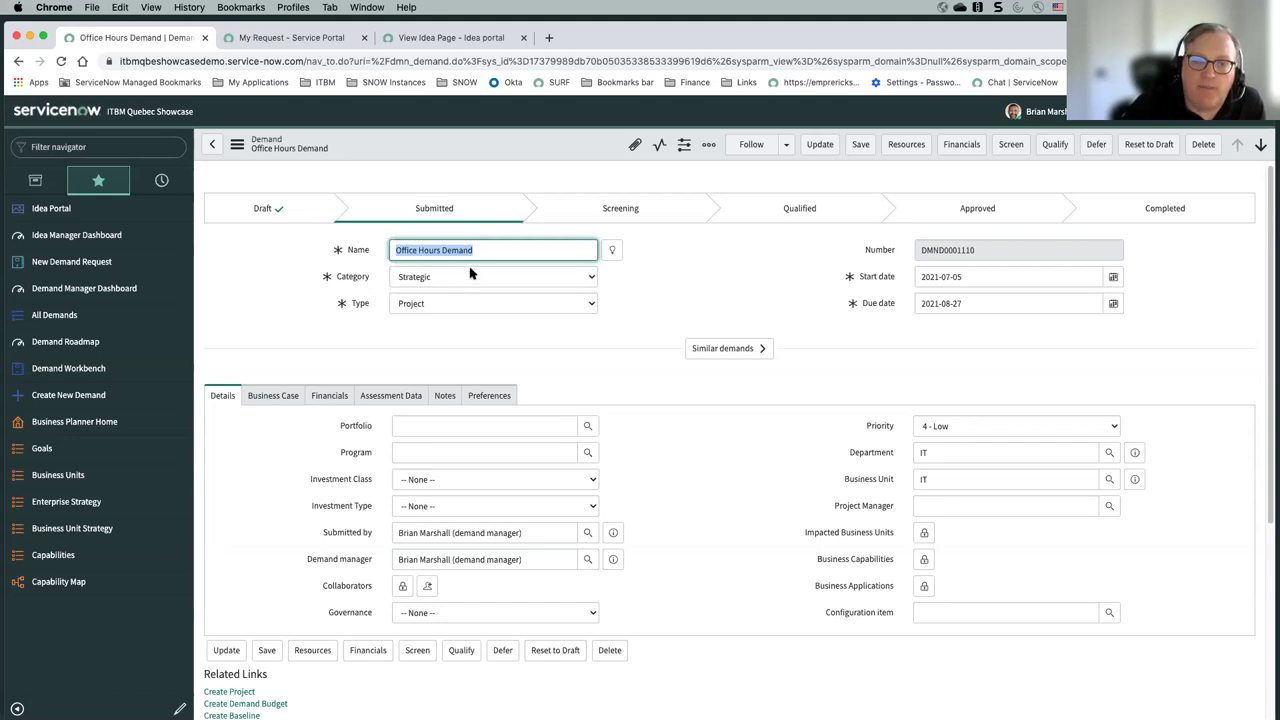
# - Look through the demand type choices, set the category to Operational and clear the type to None
pyautogui.click(494, 314)
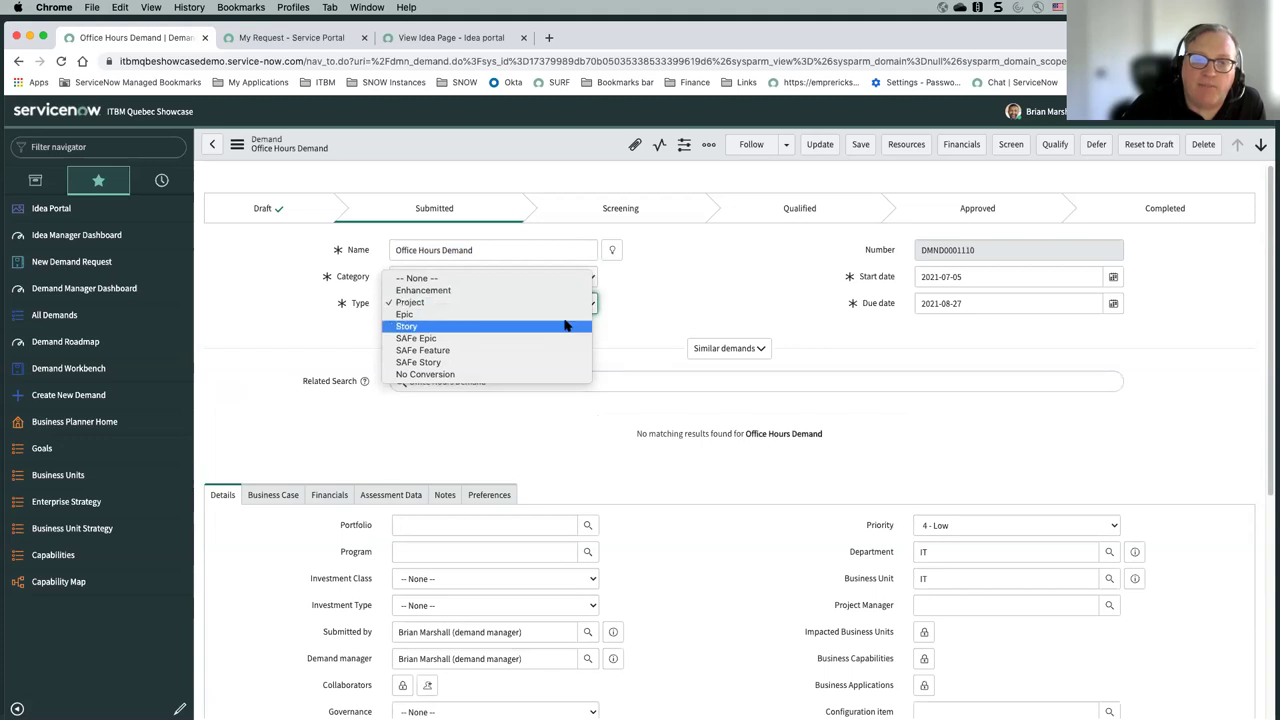
pyautogui.click(663, 281)
pyautogui.click(503, 279)
pyautogui.click(505, 290)
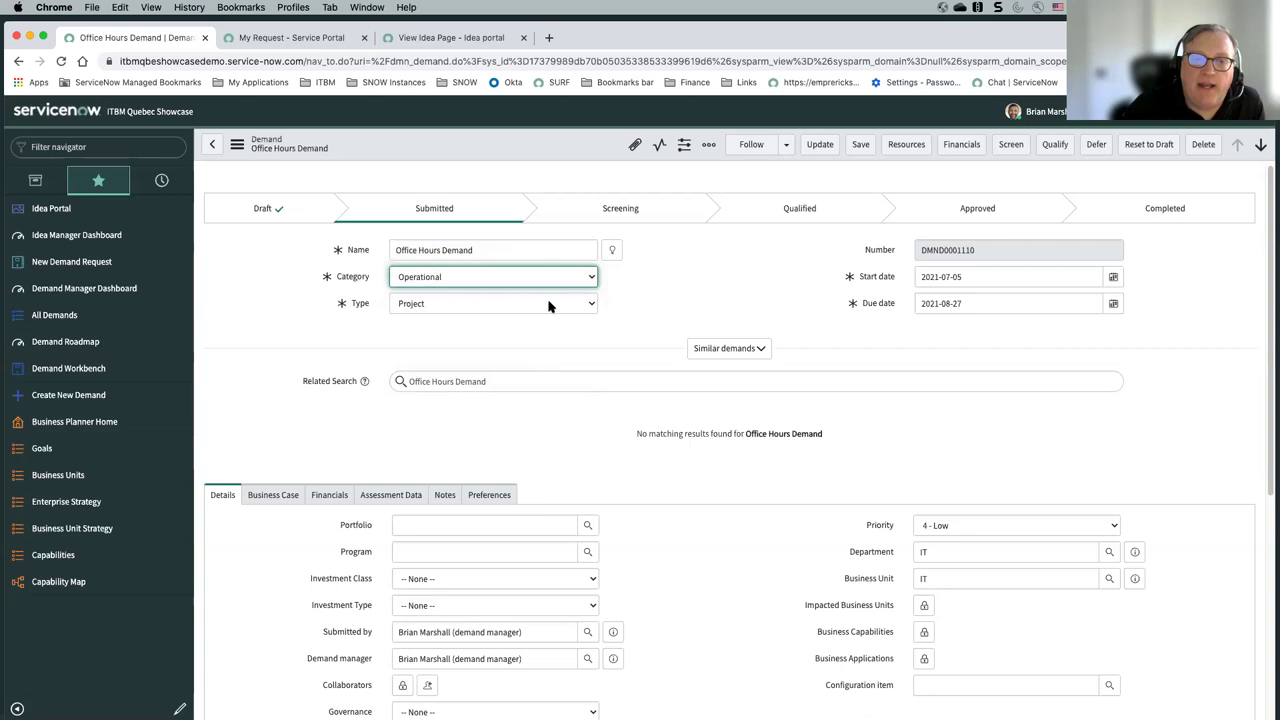
pyautogui.click(550, 304)
pyautogui.click(645, 281)
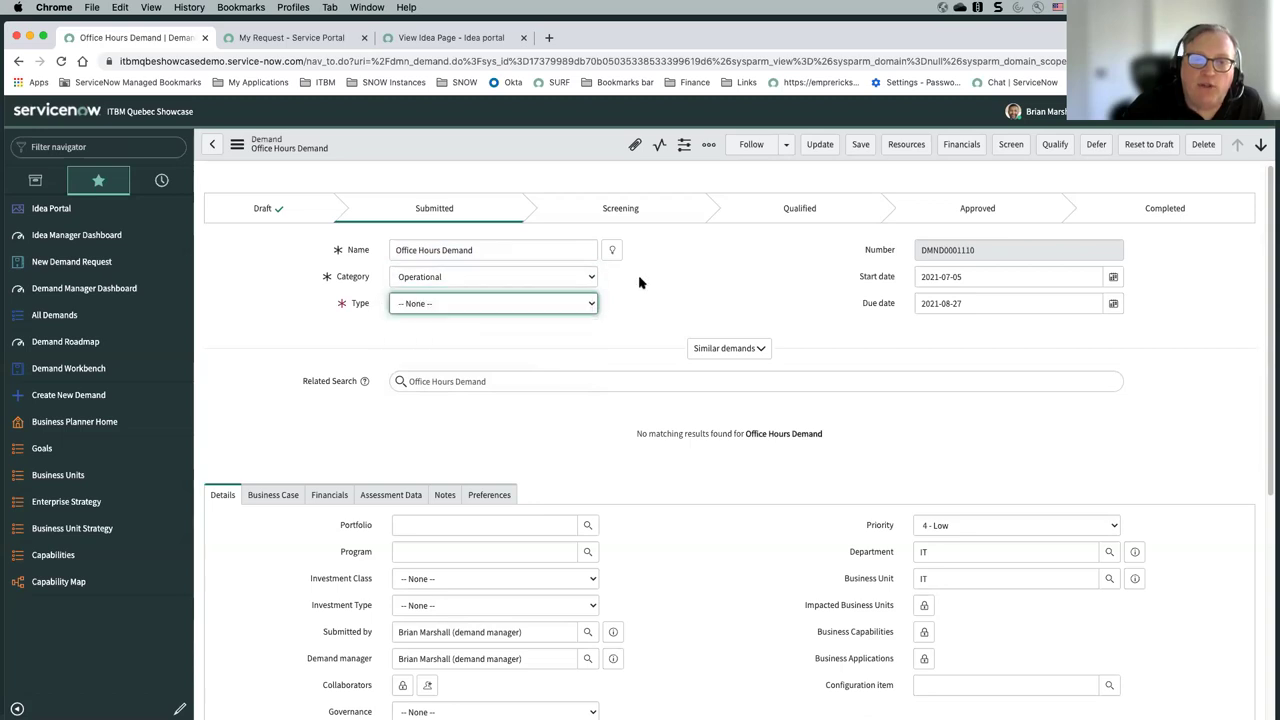
# - Set the demand's category back to Strategic and its type to Project
pyautogui.click(514, 279)
pyautogui.click(514, 266)
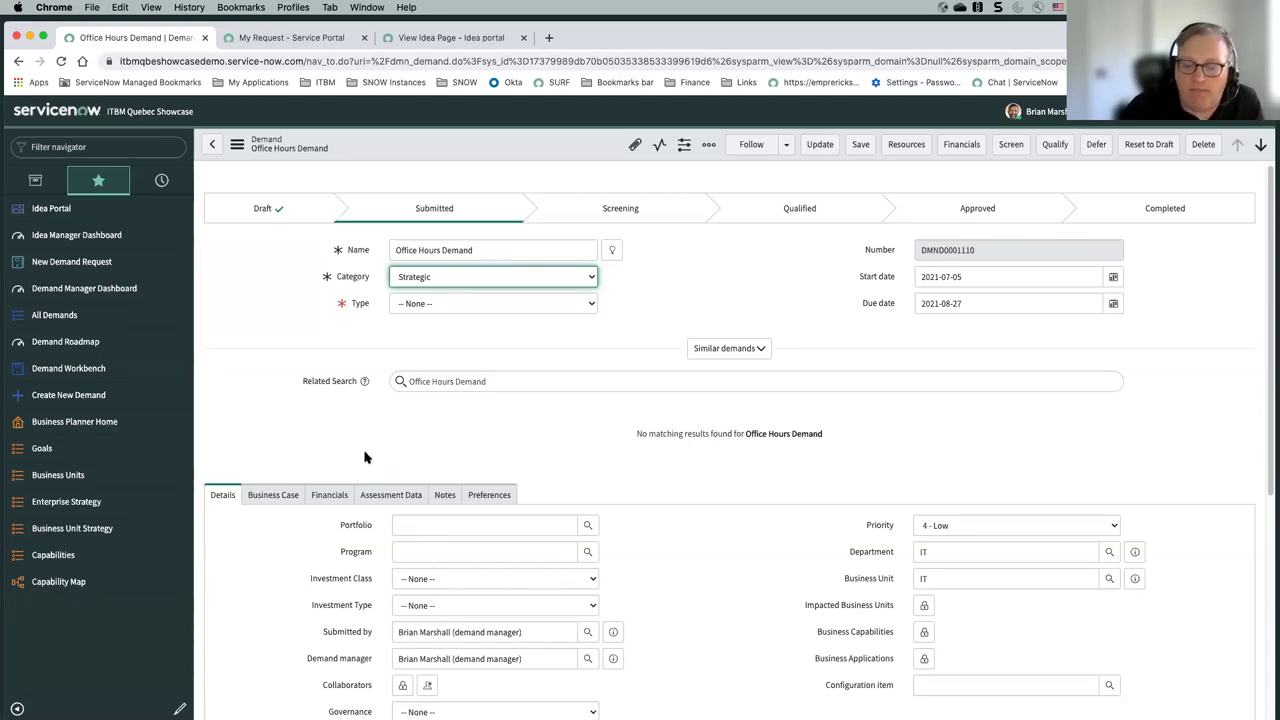
pyautogui.click(455, 309)
pyautogui.click(484, 326)
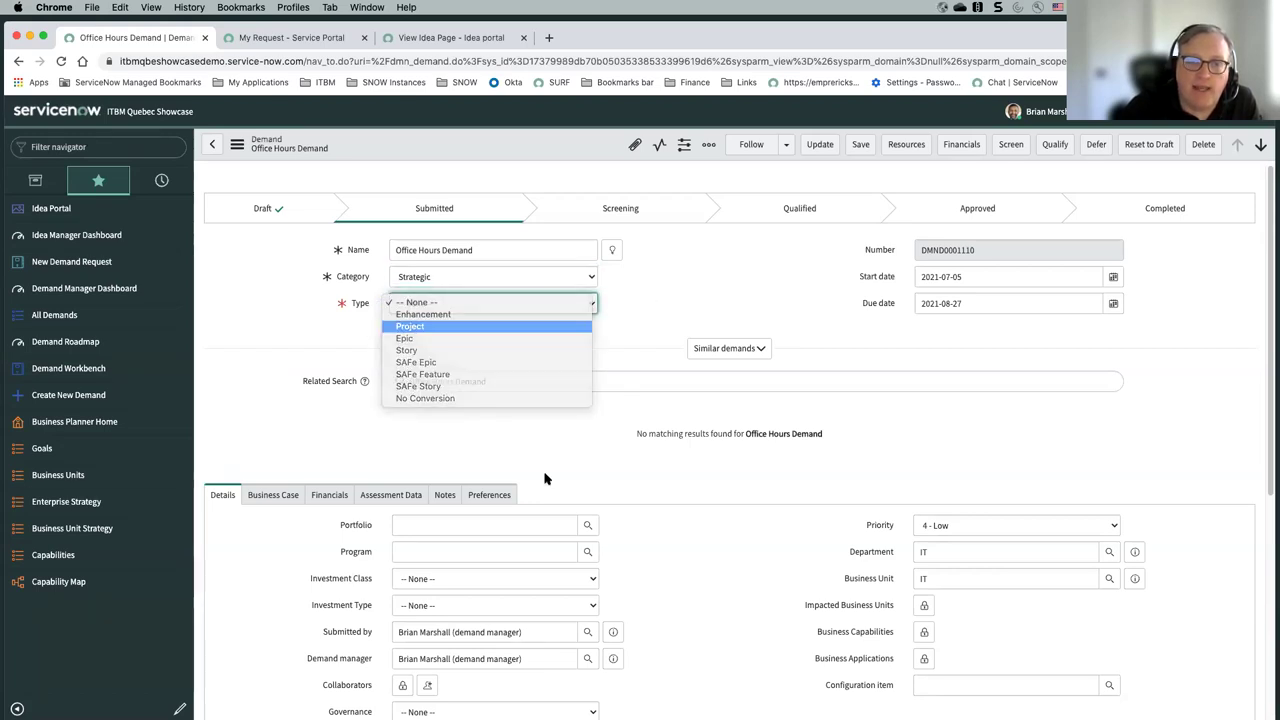
pyautogui.scroll(-2, 504, 481)
pyautogui.scroll(1, 504, 481)
pyautogui.scroll(1, 504, 481)
# - Set the demand type to Enhancement and inspect which fields the Financials section offers
pyautogui.click(488, 310)
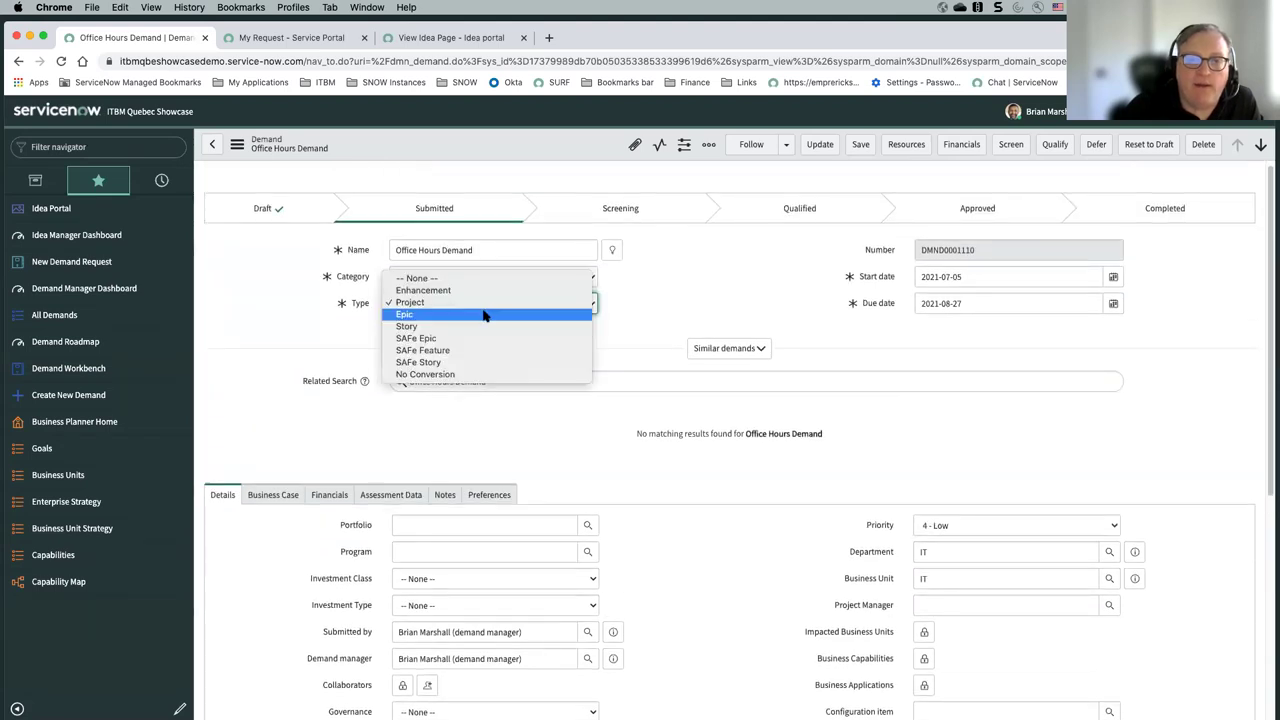
pyautogui.click(485, 290)
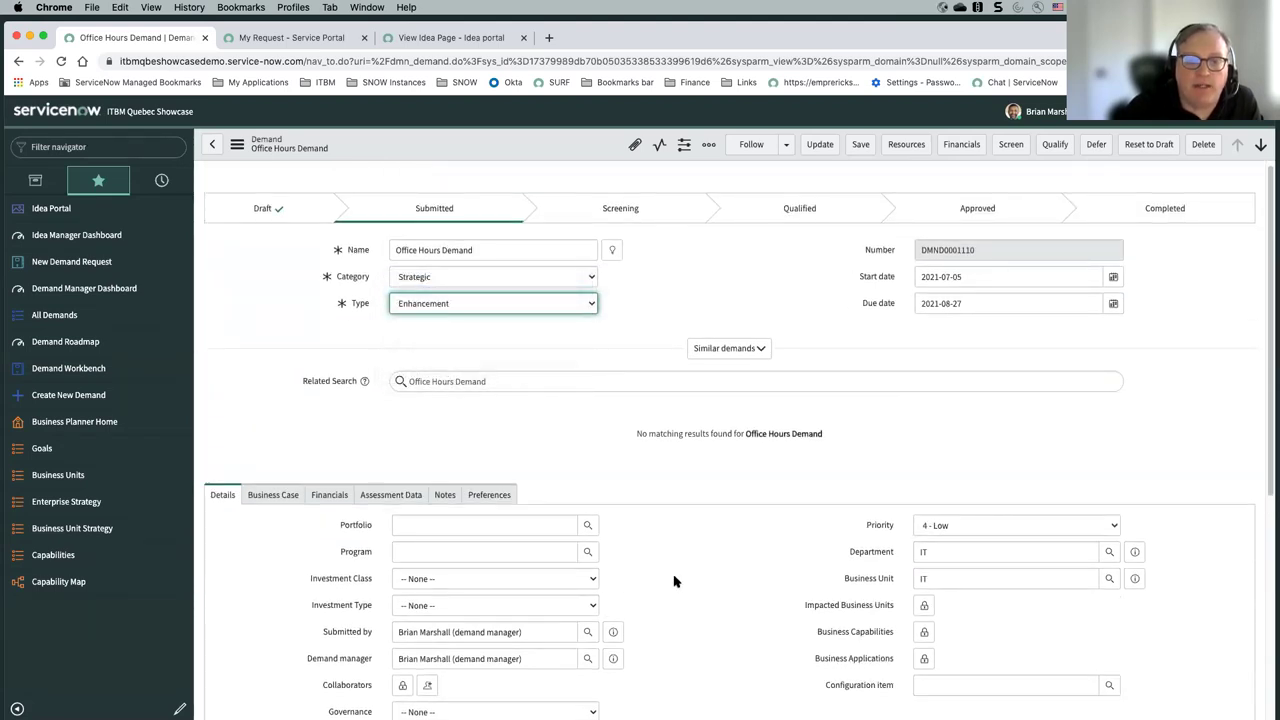
pyautogui.click(330, 497)
pyautogui.scroll(-3, 540, 620)
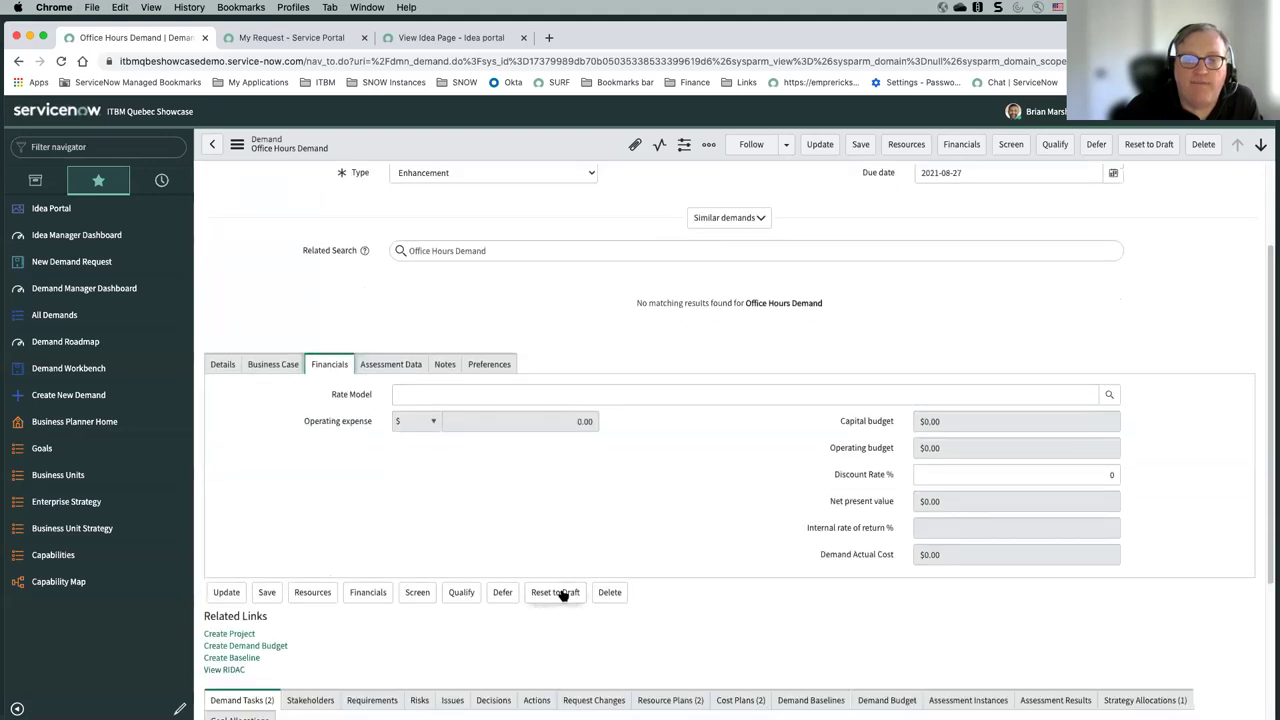
# - Set the demand type back to Project and compare the Financials fields
pyautogui.scroll(1, 447, 224)
pyautogui.click(455, 198)
pyautogui.click(452, 210)
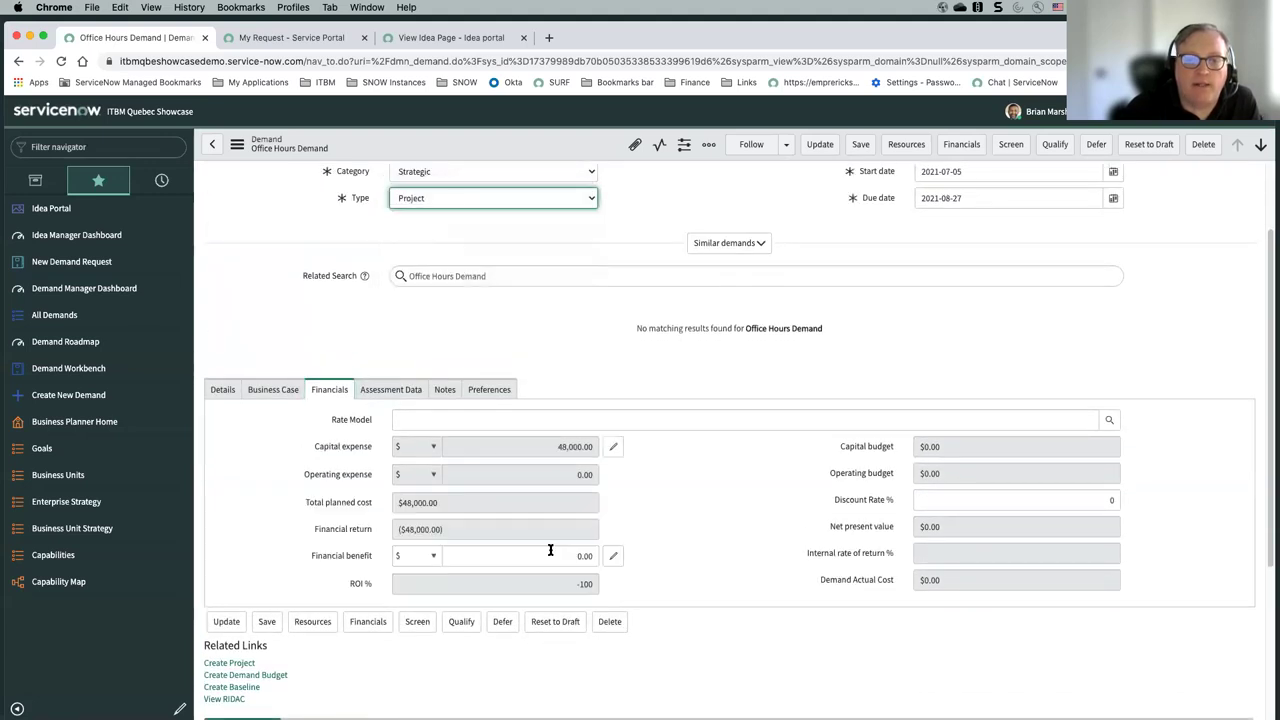
pyautogui.scroll(2, 572, 522)
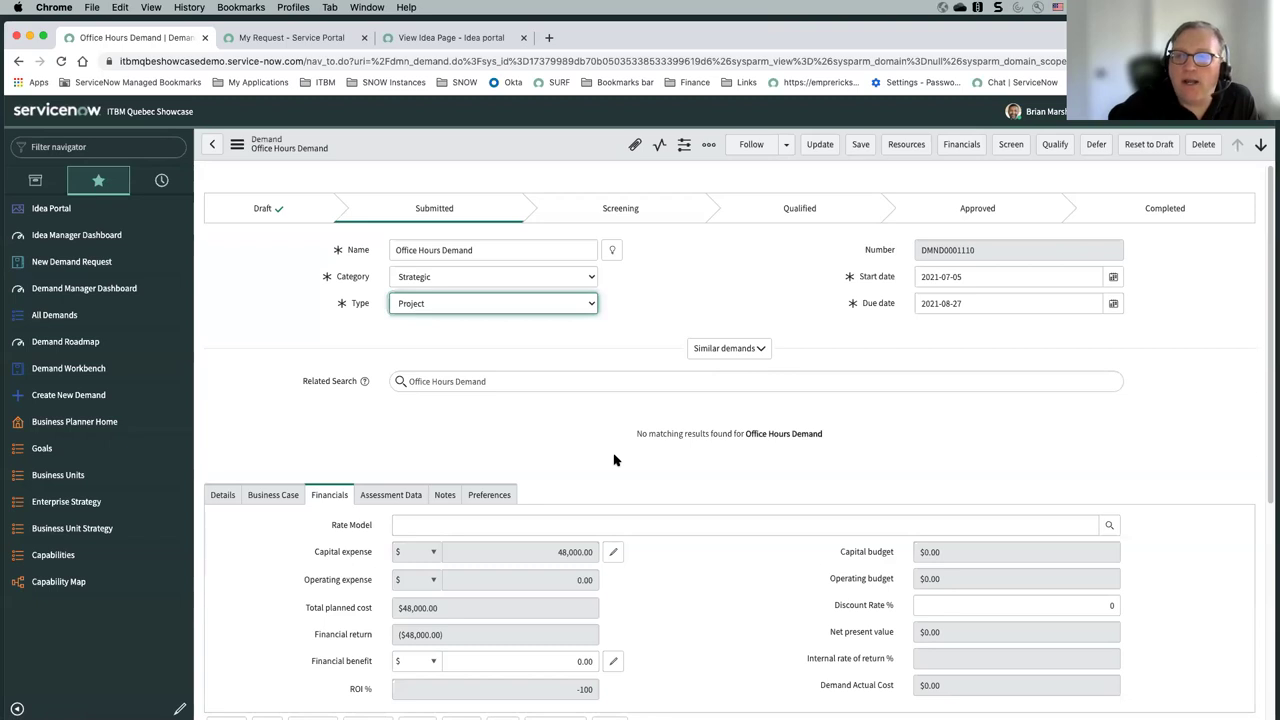
# - Set the demand's portfolio to IT in its details and save the record
pyautogui.scroll(-1, 614, 460)
pyautogui.scroll(-5, 654, 470)
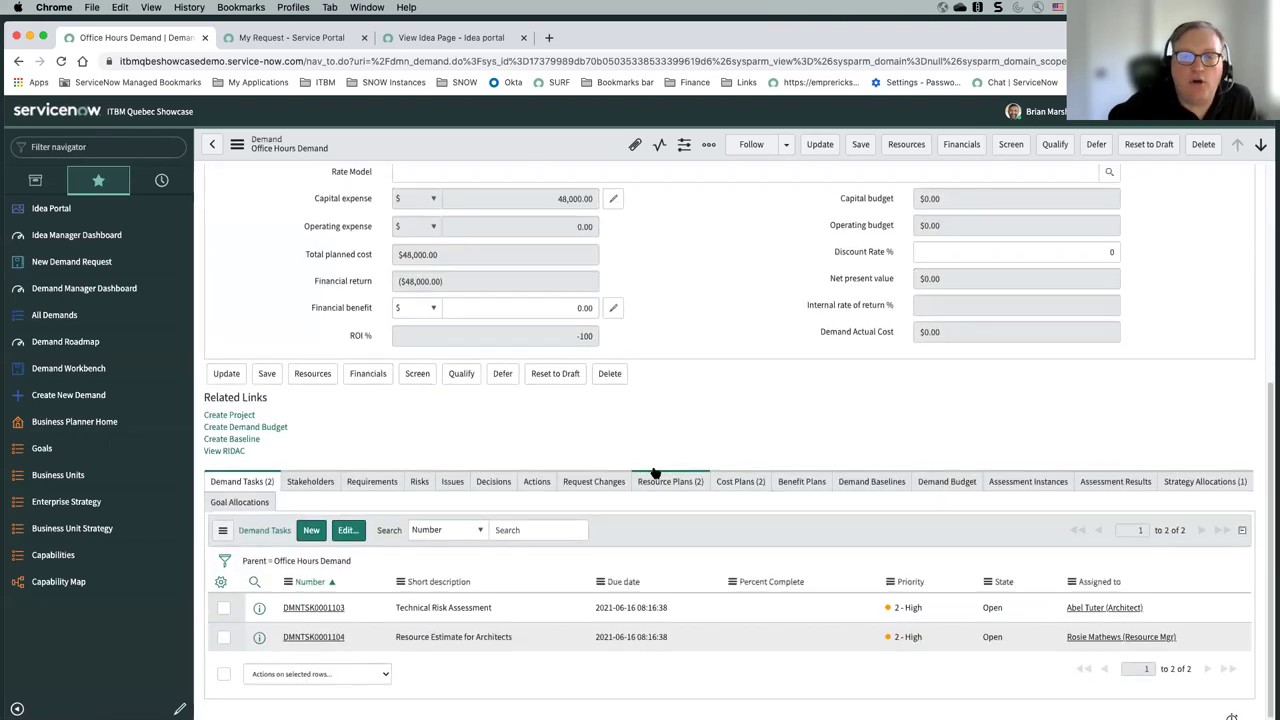
pyautogui.scroll(6, 654, 470)
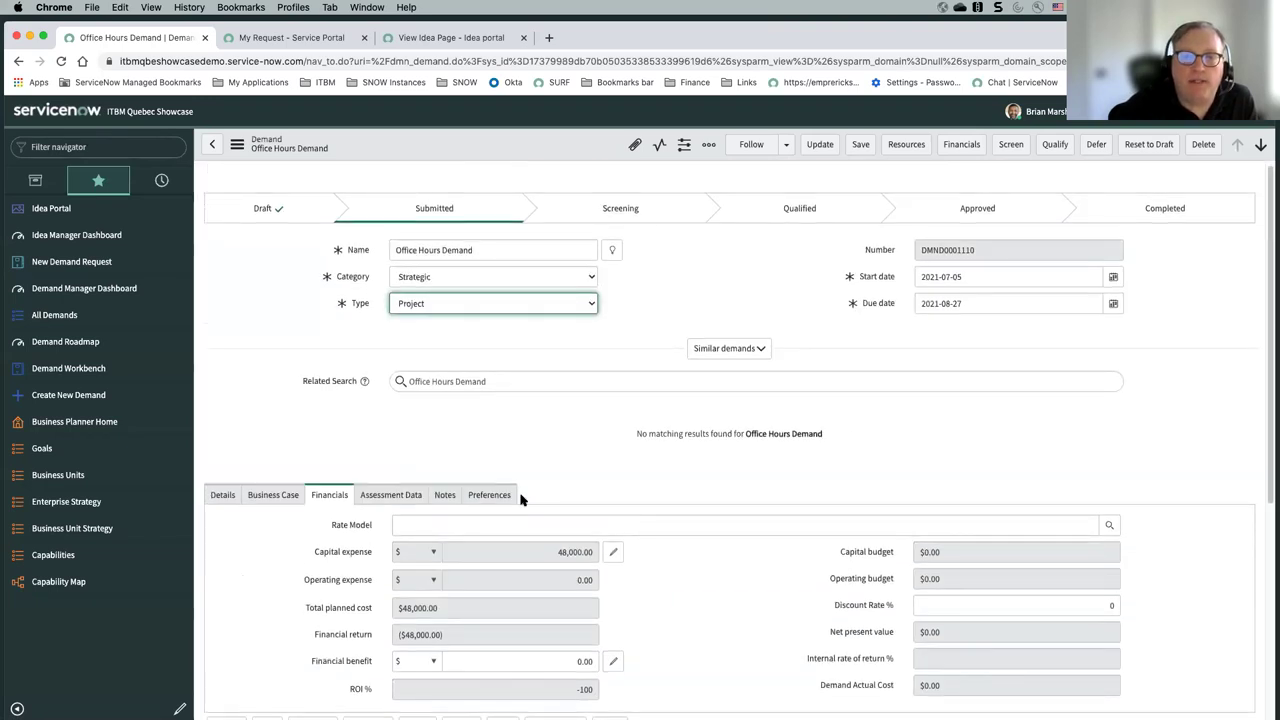
pyautogui.scroll(-5, 520, 498)
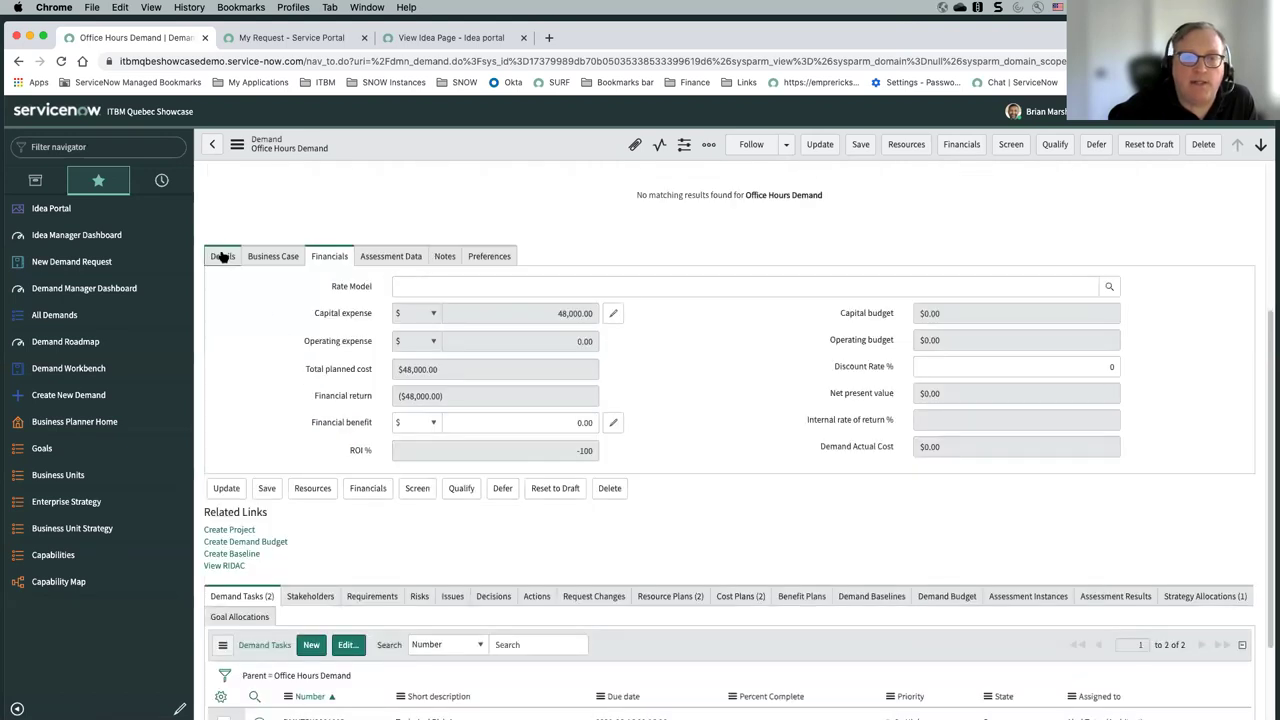
pyautogui.click(222, 256)
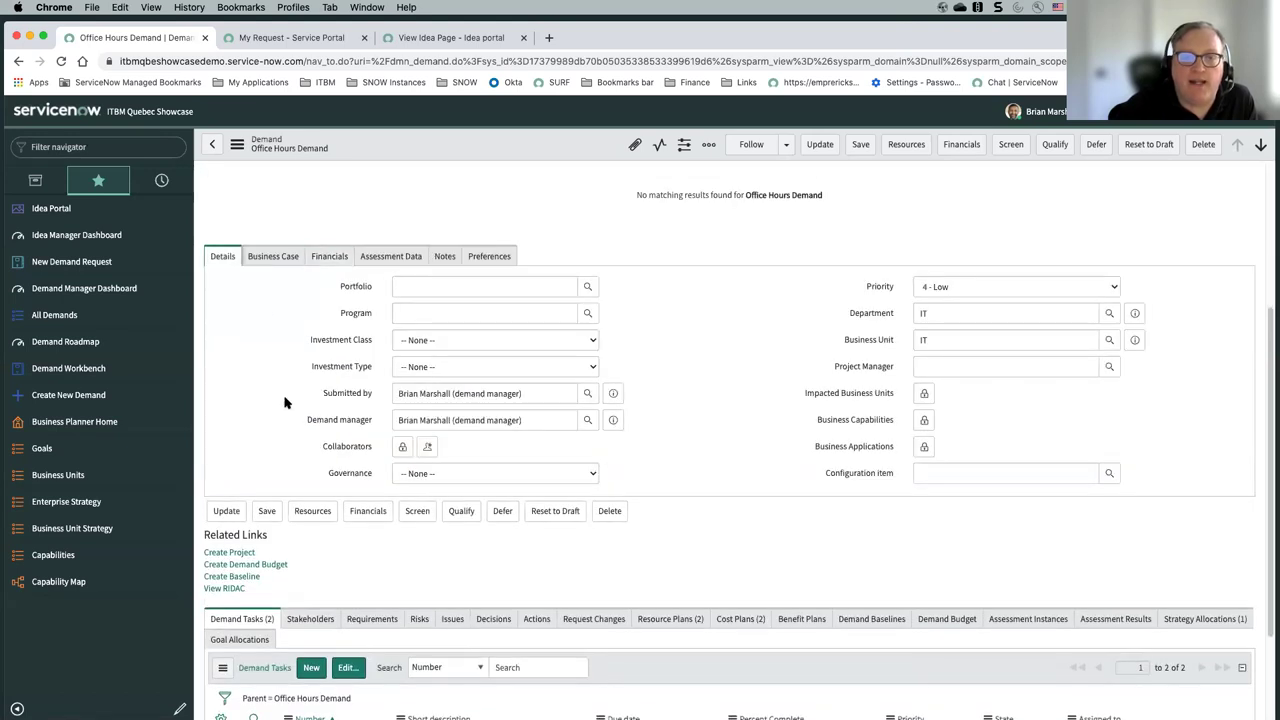
pyautogui.click(501, 288)
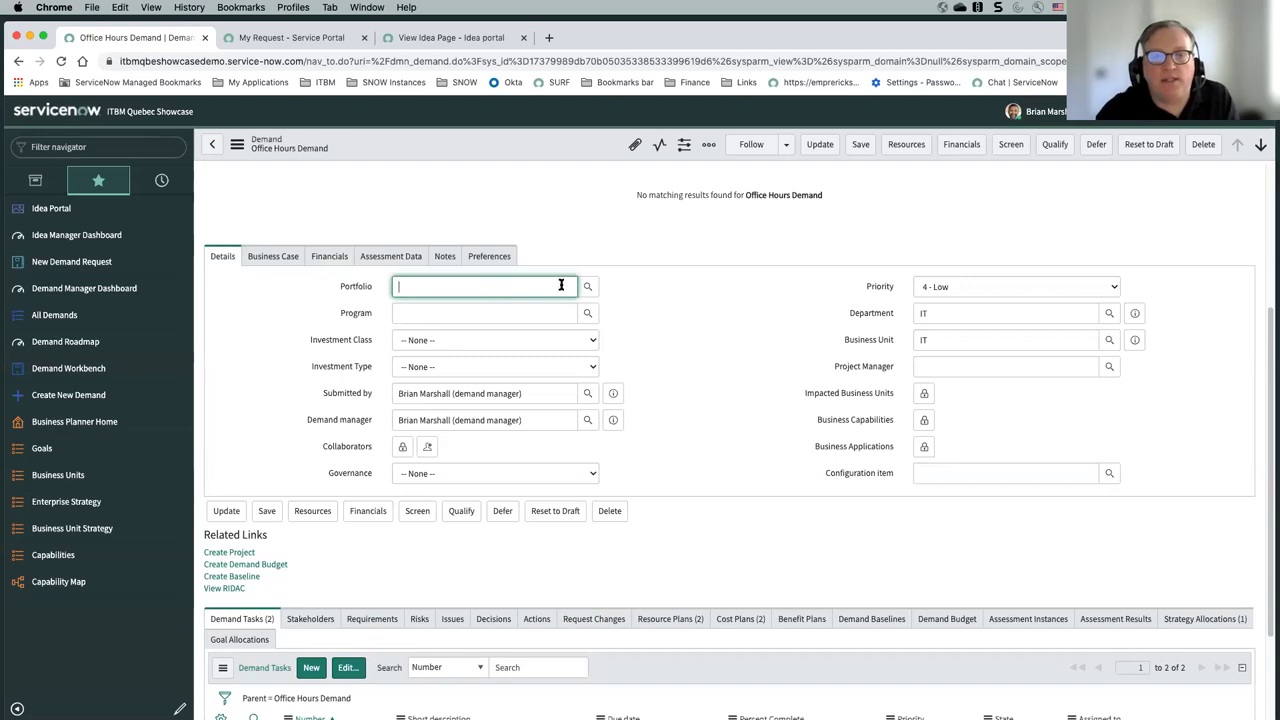
pyautogui.write('IT')
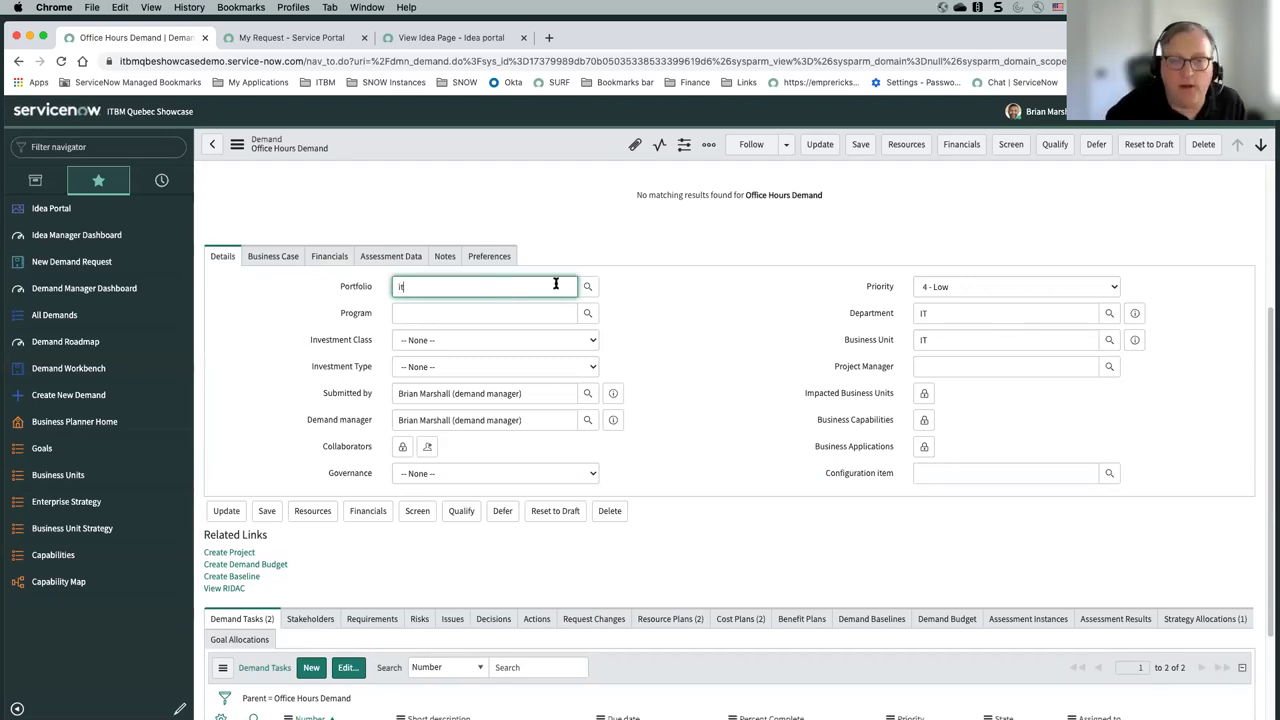
pyautogui.click(458, 306)
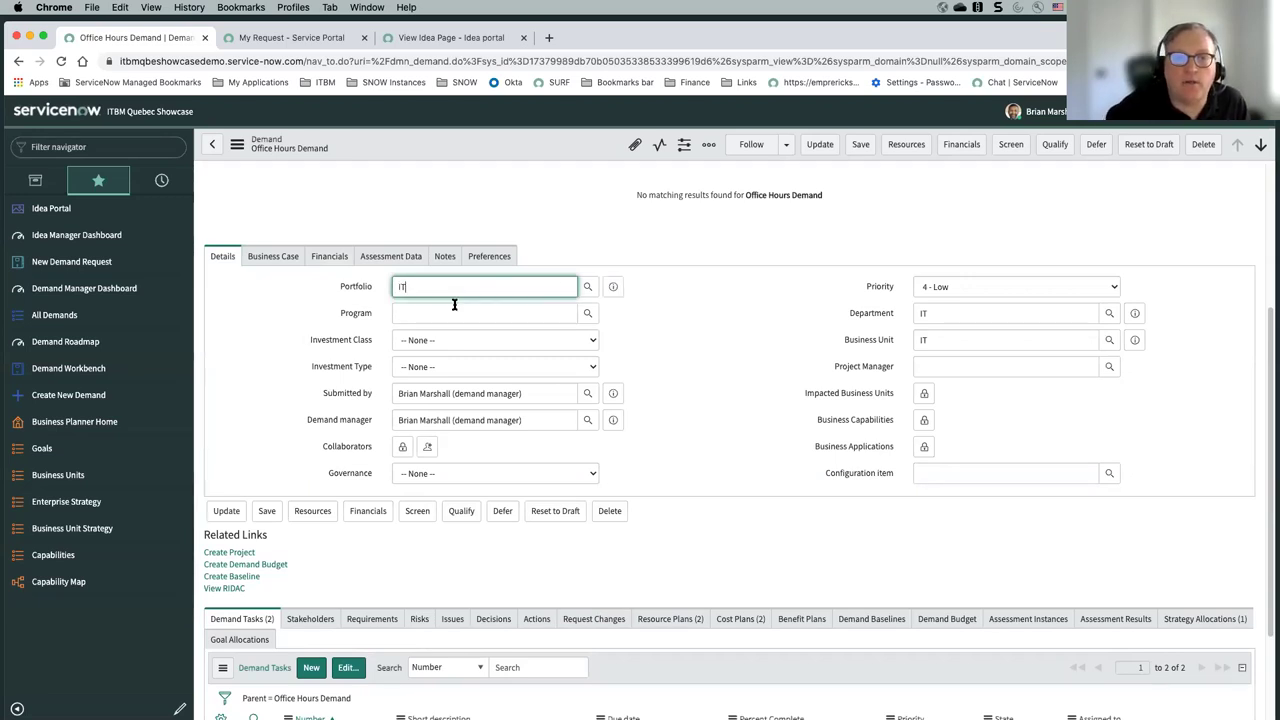
pyautogui.rightClick(535, 158)
pyautogui.click(533, 327)
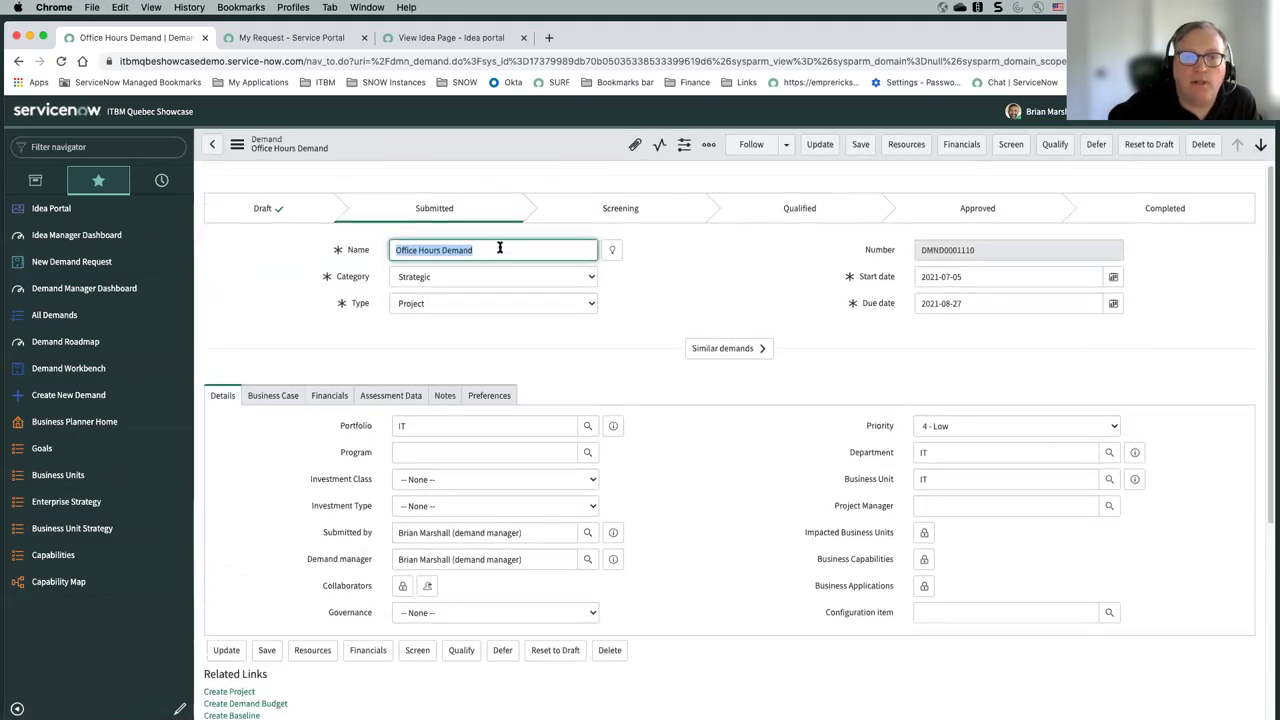
# - Change the demand's portfolio to HR and save the record
pyautogui.moveTo(448, 424); pyautogui.dragTo(386, 428)
pyautogui.write('hr')
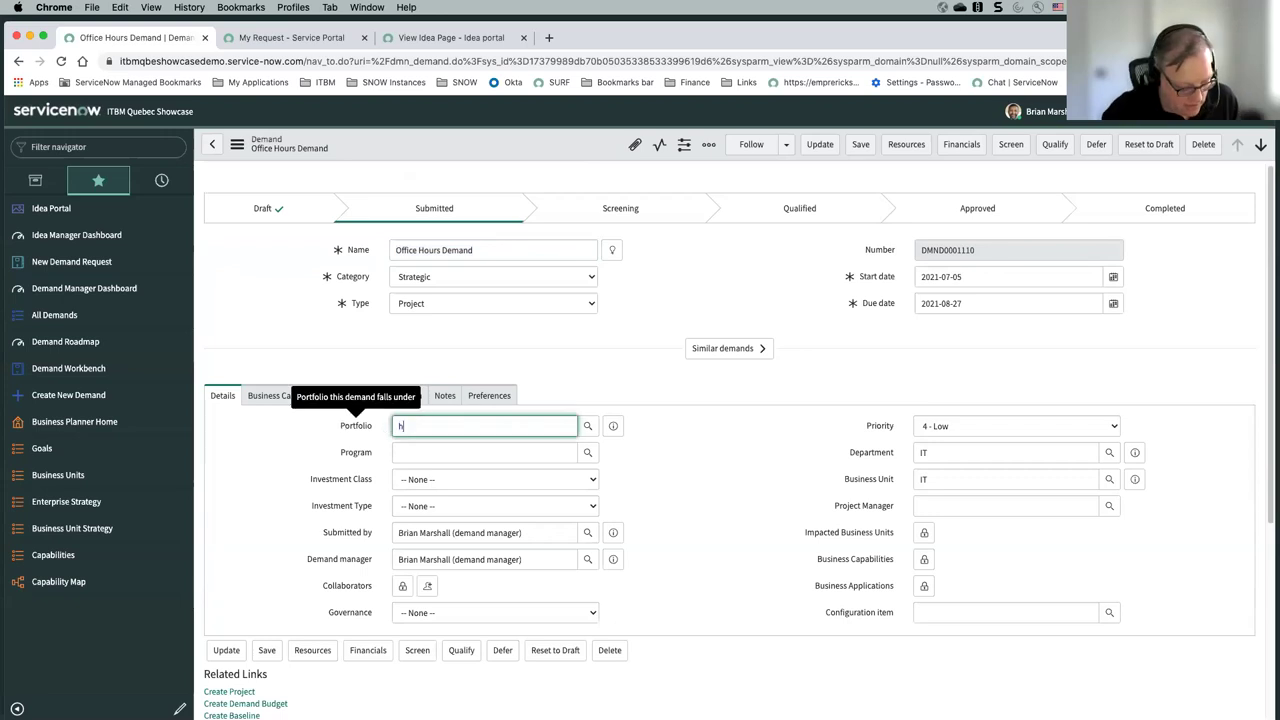
pyautogui.click(400, 541)
pyautogui.rightClick(457, 153)
pyautogui.click(484, 173)
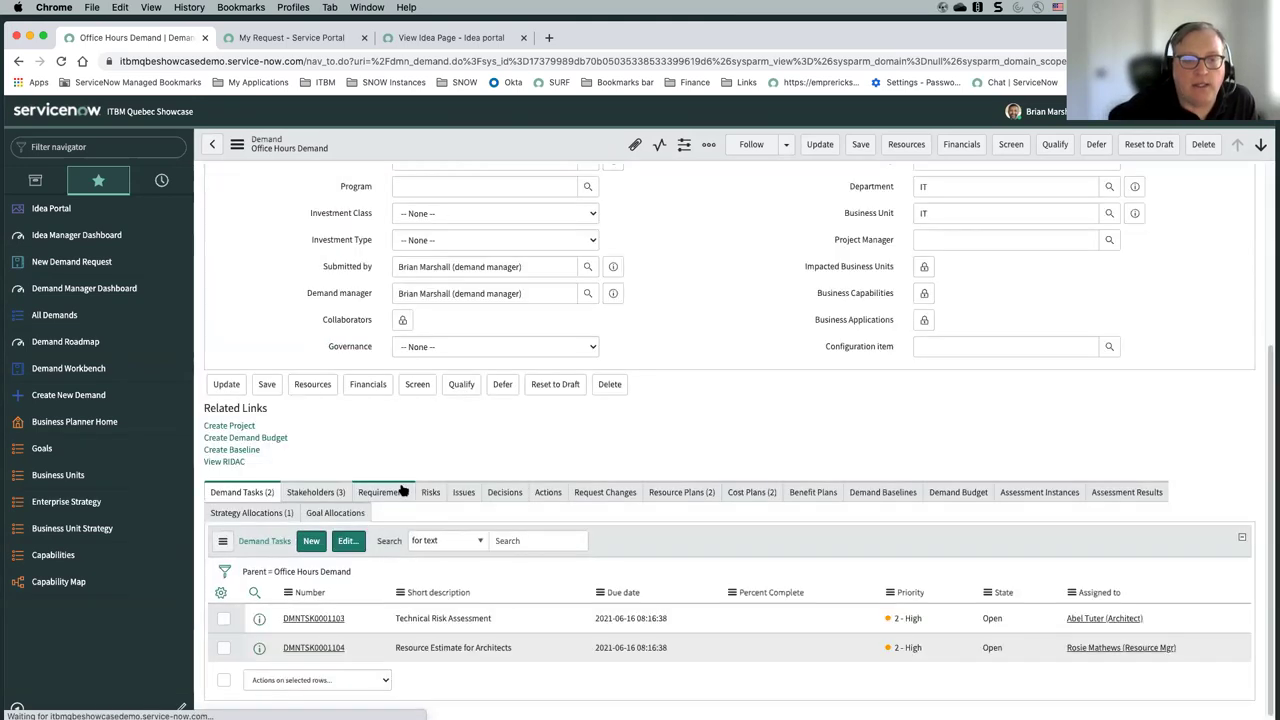
# - Review the list of stakeholders attached to the Office Hours Demand
pyautogui.click(320, 492)
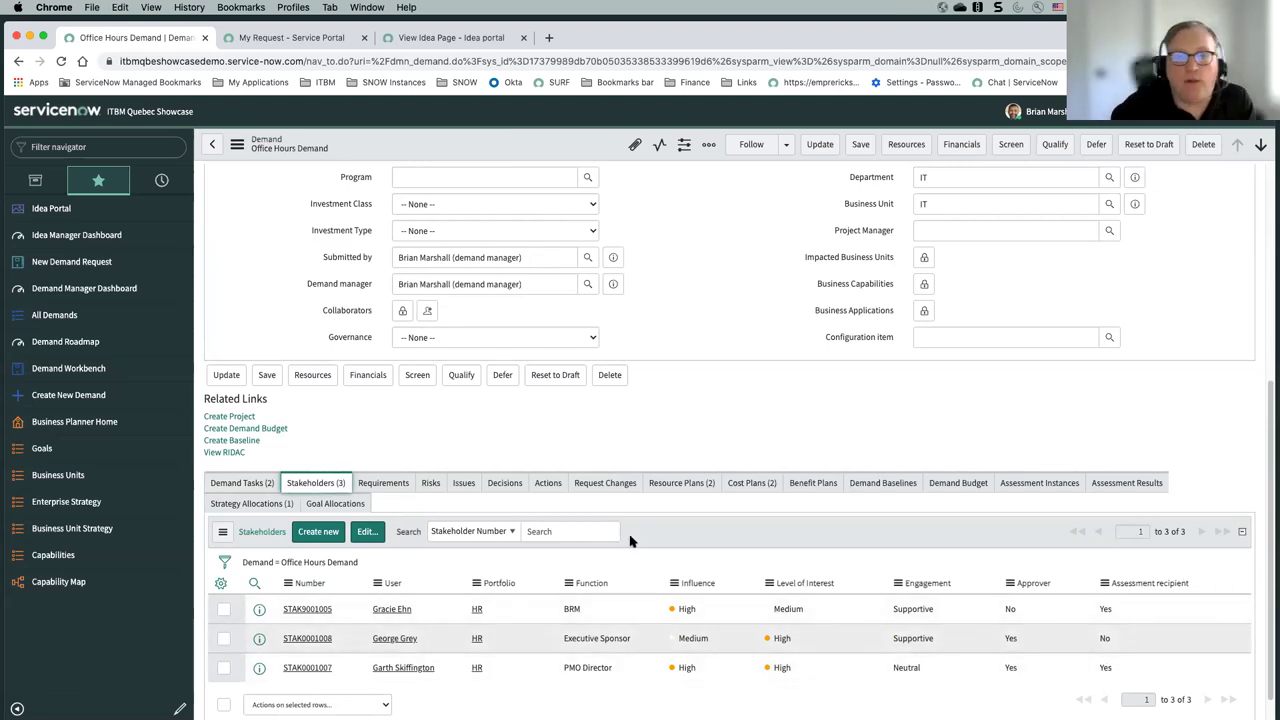
pyautogui.scroll(5, 621, 538)
pyautogui.scroll(-2, 624, 539)
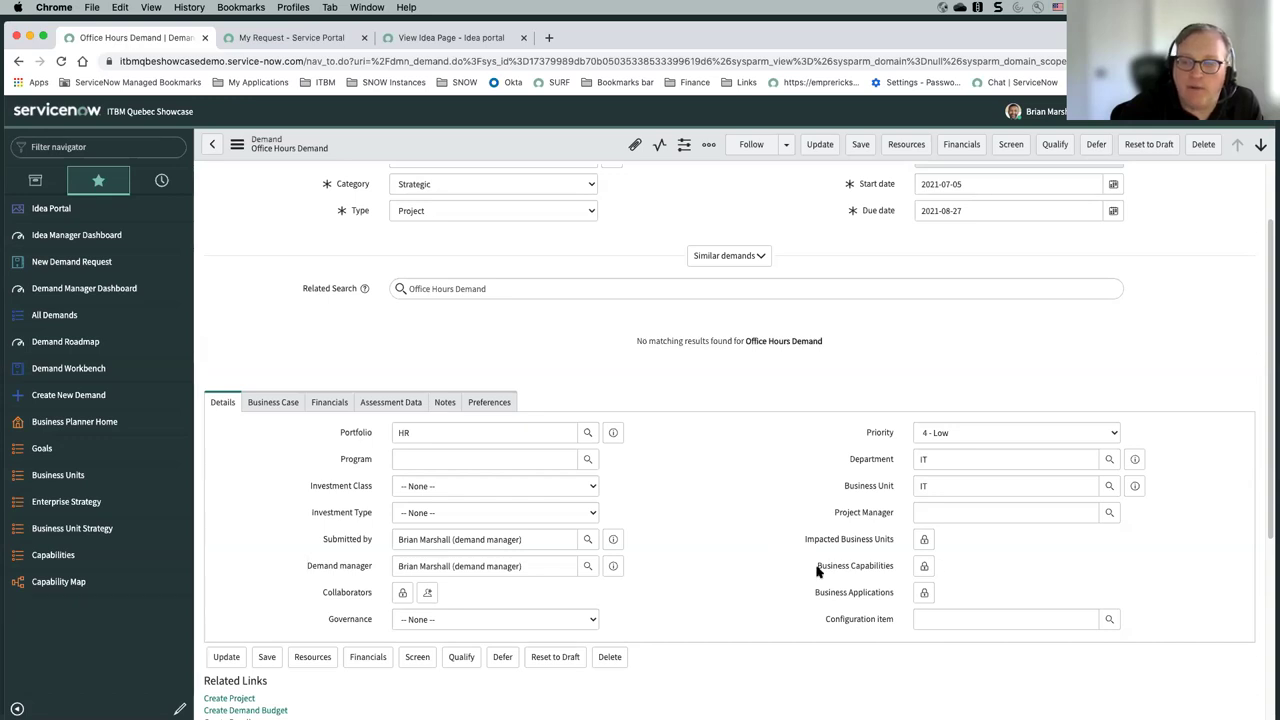
# - Review the demand's governance options and the fields of its business case, from strategies through to scope
pyautogui.click(600, 619)
pyautogui.click(688, 598)
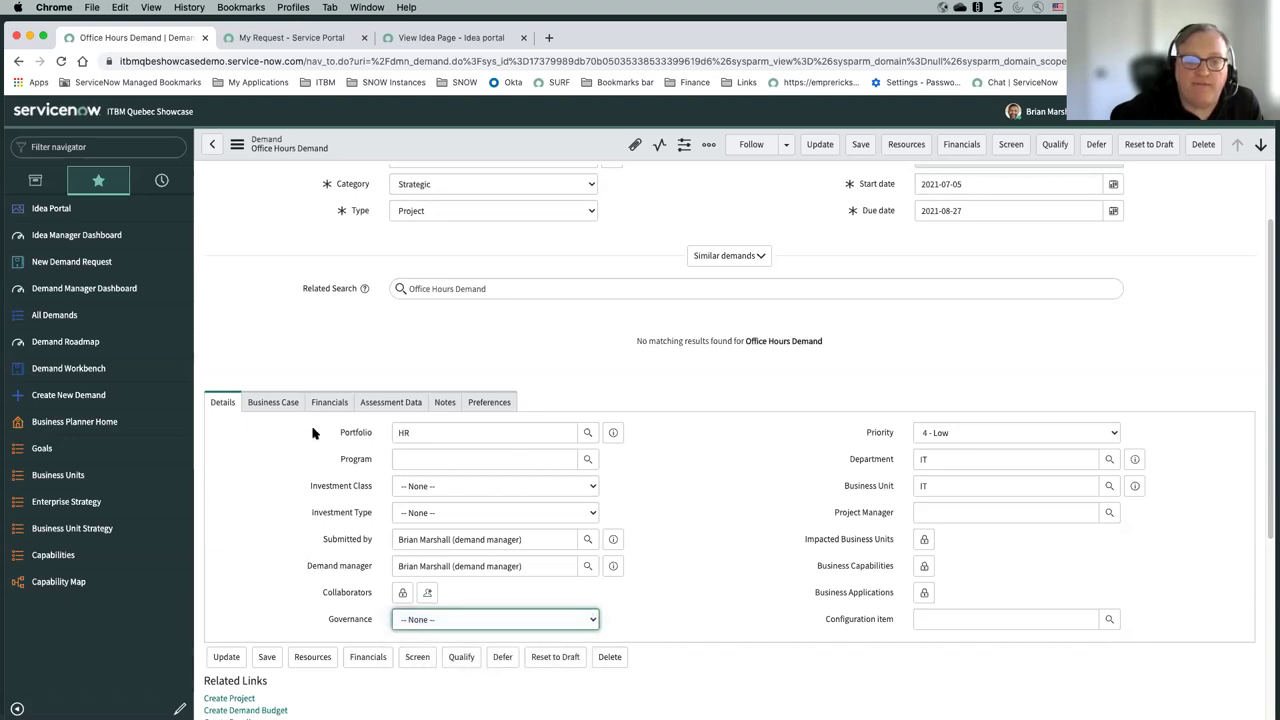
pyautogui.click(272, 403)
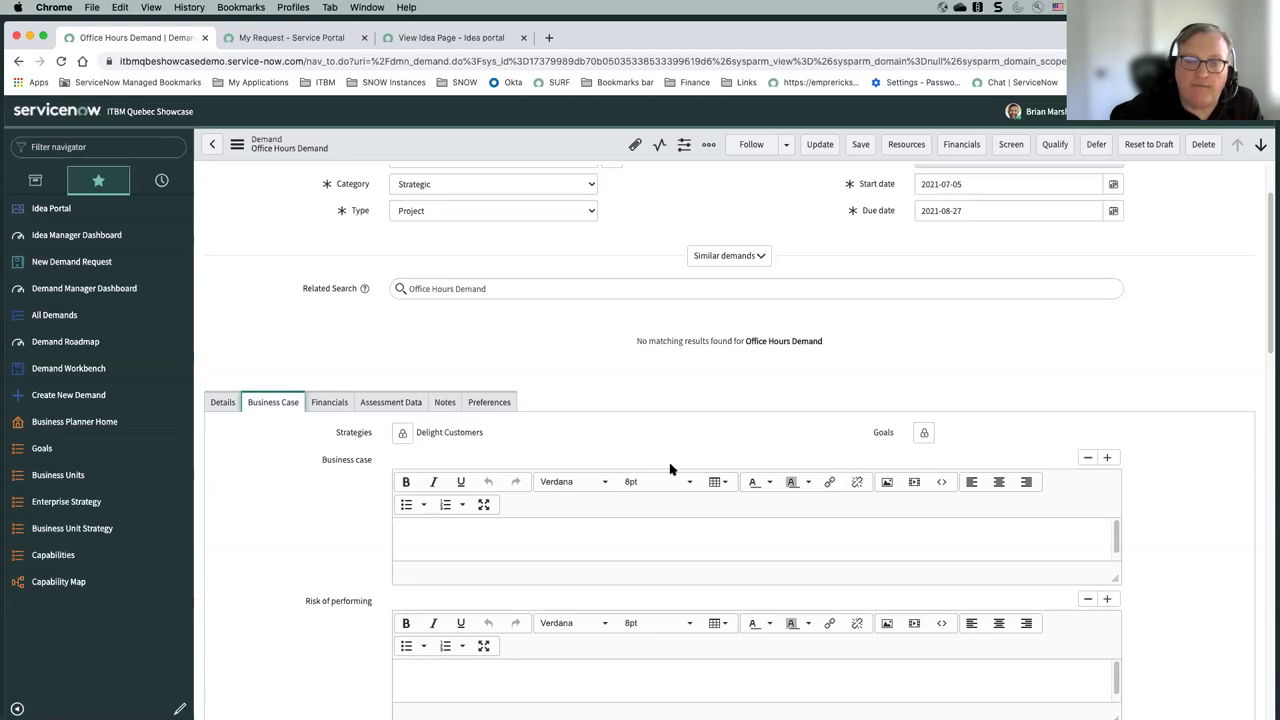
pyautogui.scroll(-10, 670, 469)
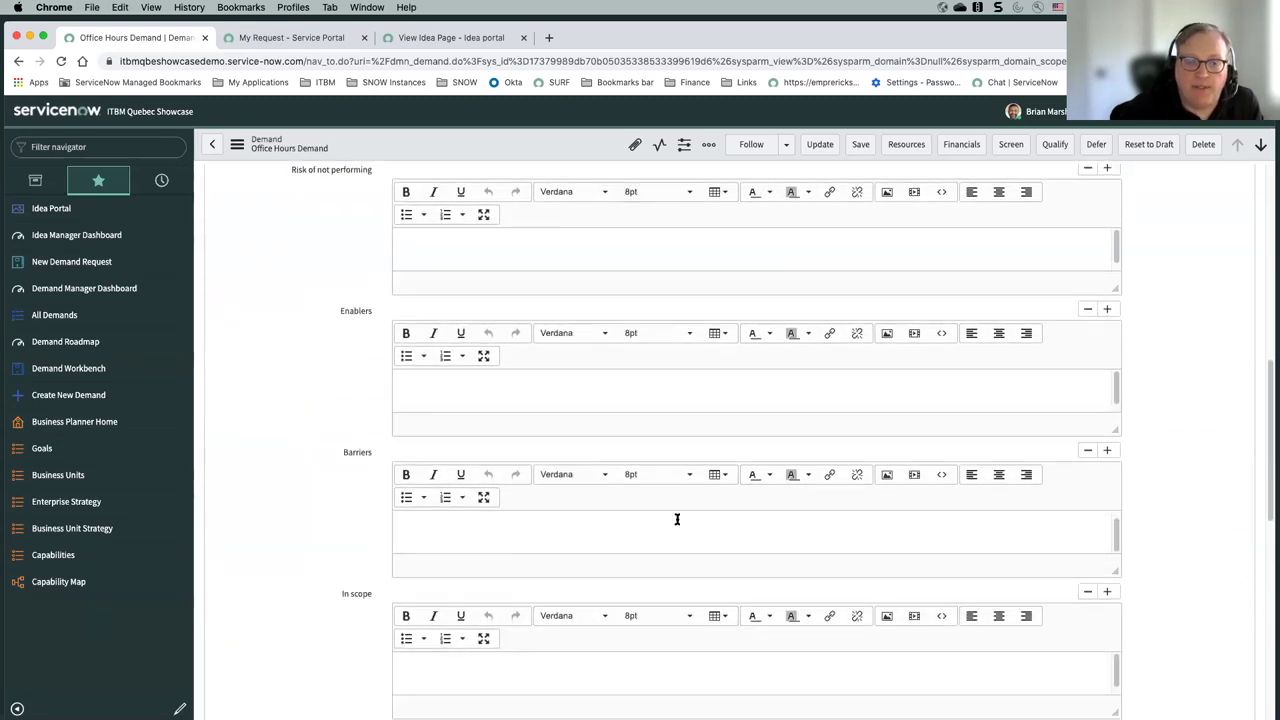
pyautogui.scroll(15, 607, 568)
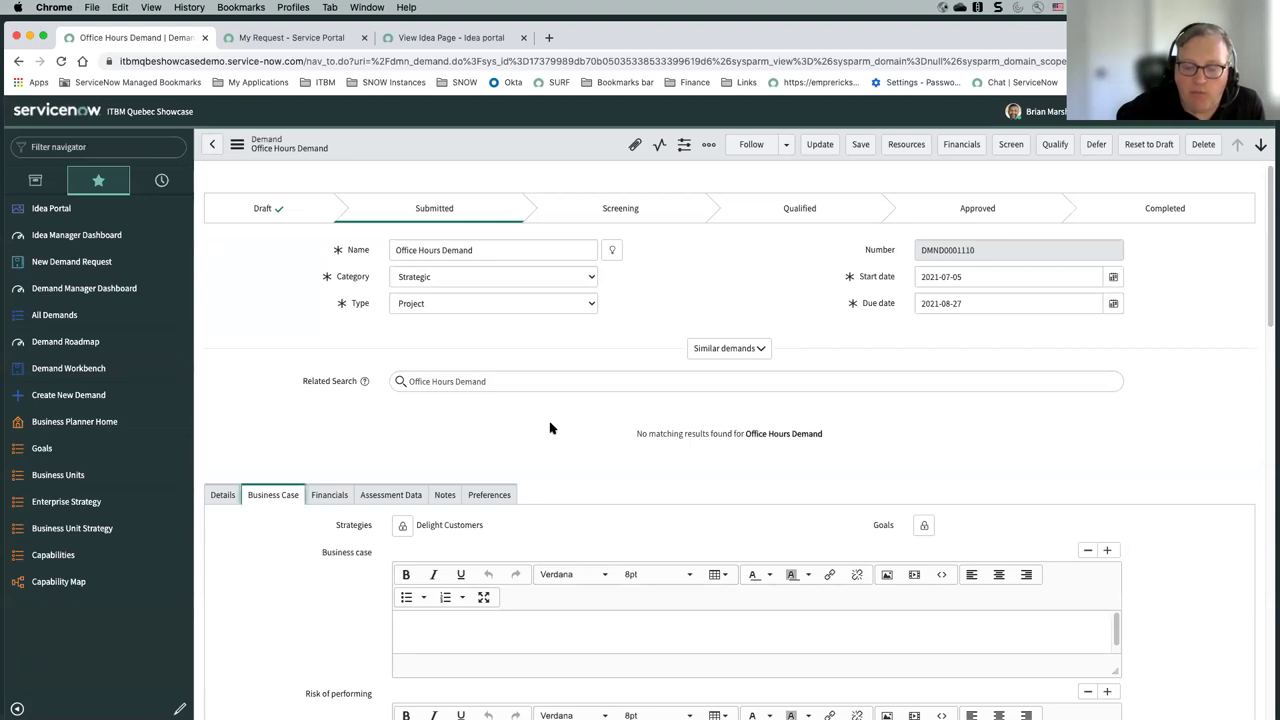
# - Examine the demand's financial figures and compare its cost plans with the resource plans behind them
pyautogui.click(327, 495)
pyautogui.scroll(-3, 574, 534)
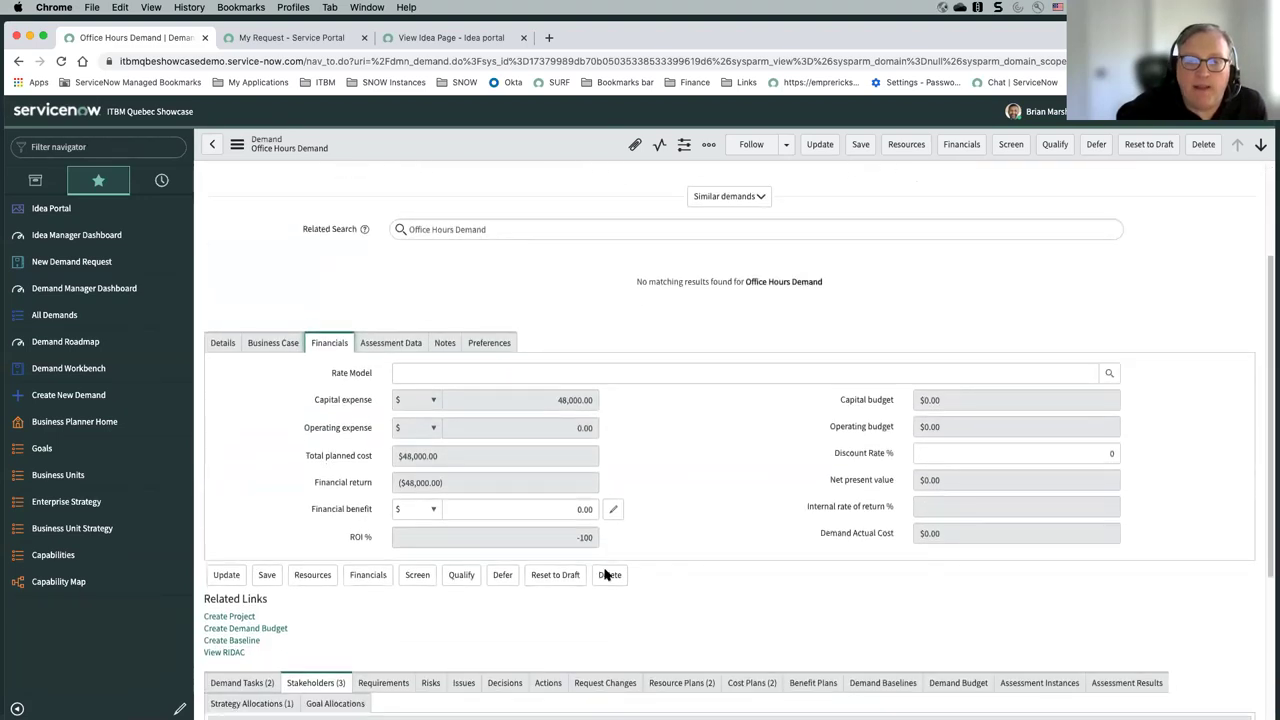
pyautogui.scroll(-1, 604, 574)
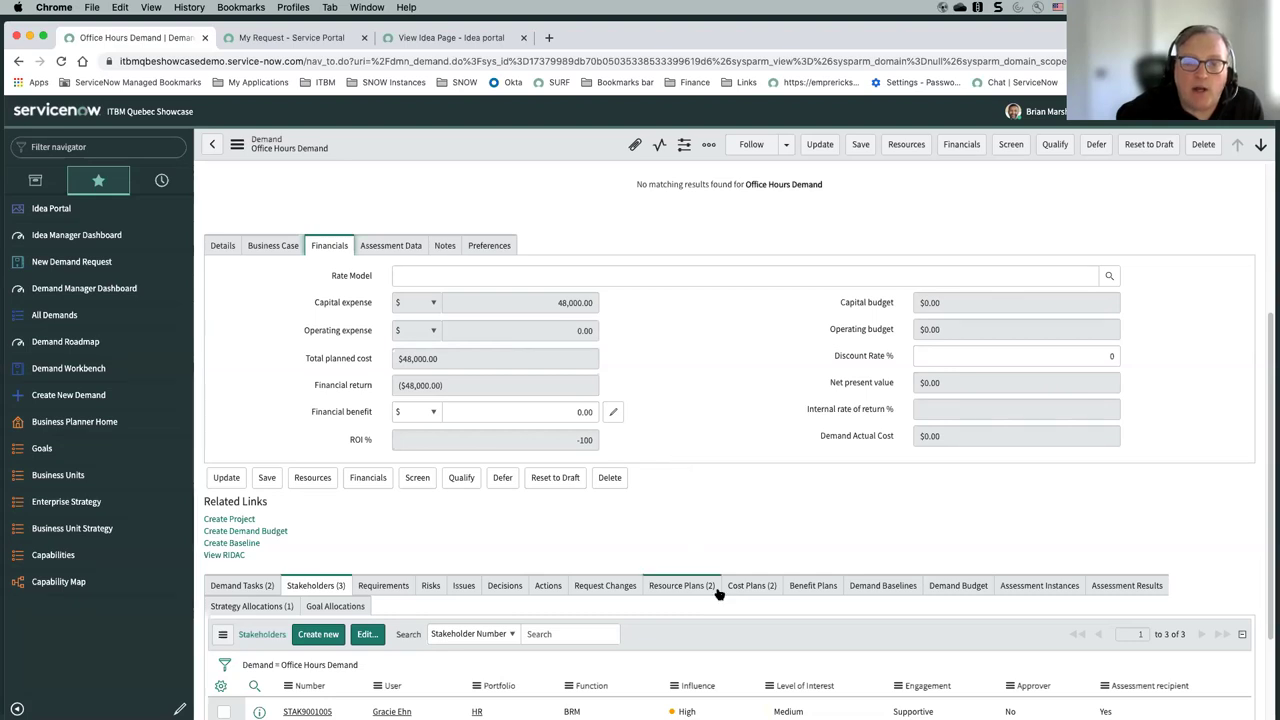
pyautogui.click(750, 587)
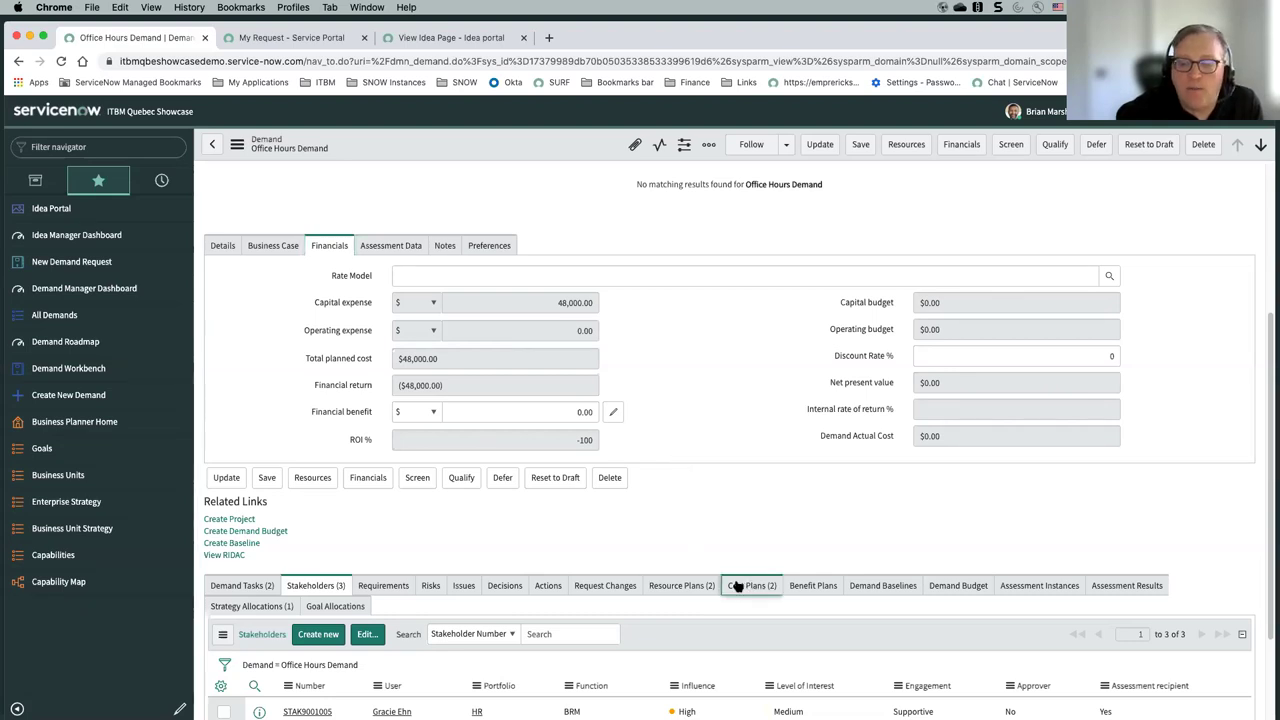
pyautogui.scroll(-3, 654, 537)
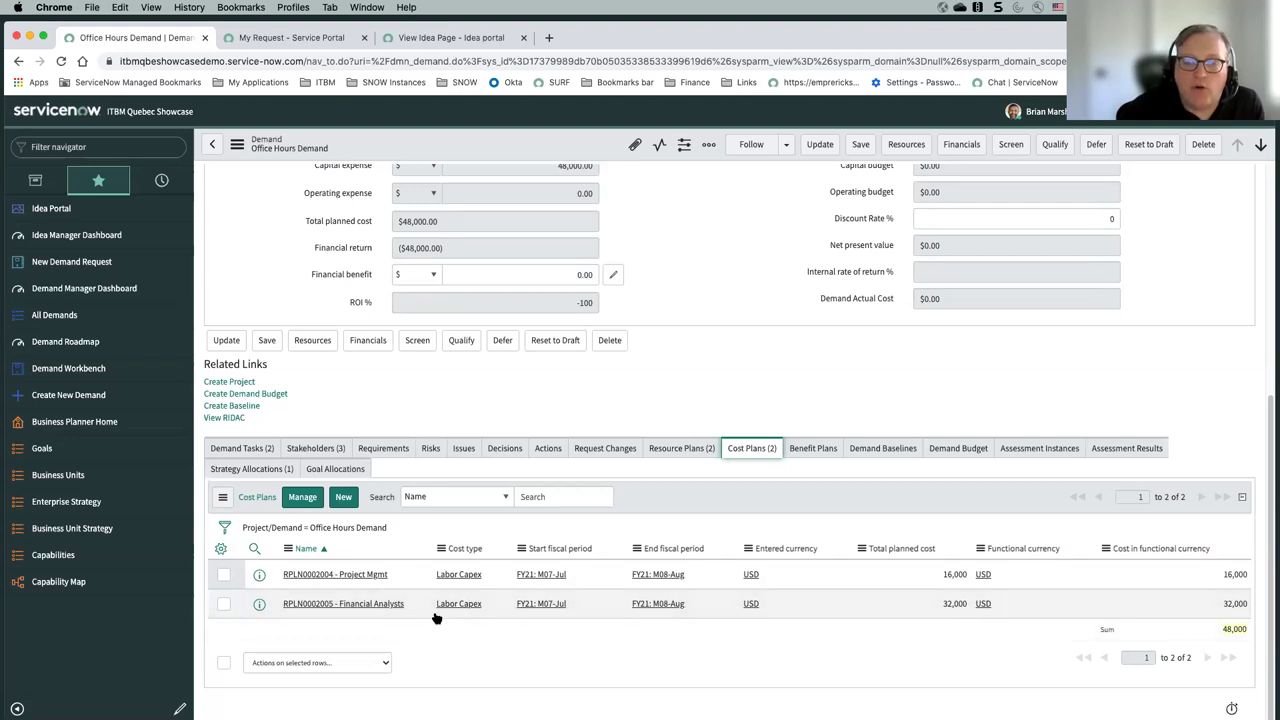
pyautogui.click(660, 452)
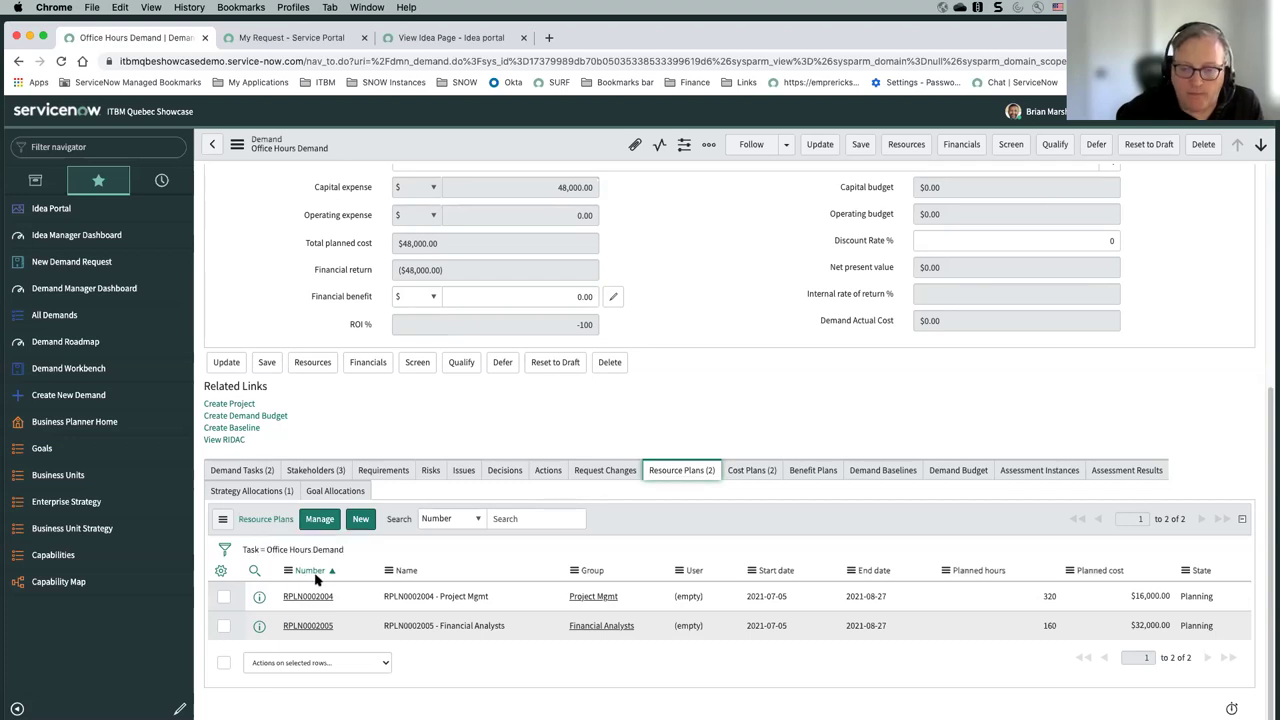
# - Start a new cost plan named Hardware for the demand, with the cost type Hardware Capex
pyautogui.click(750, 476)
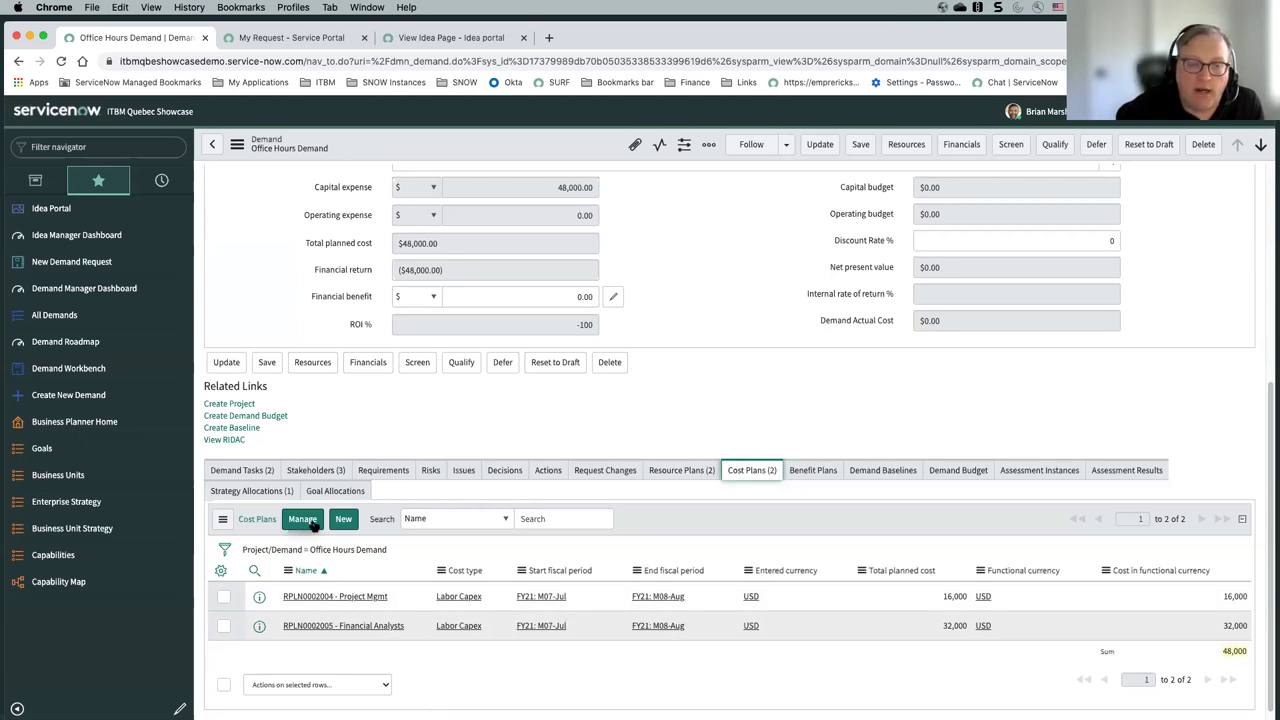
pyautogui.click(343, 520)
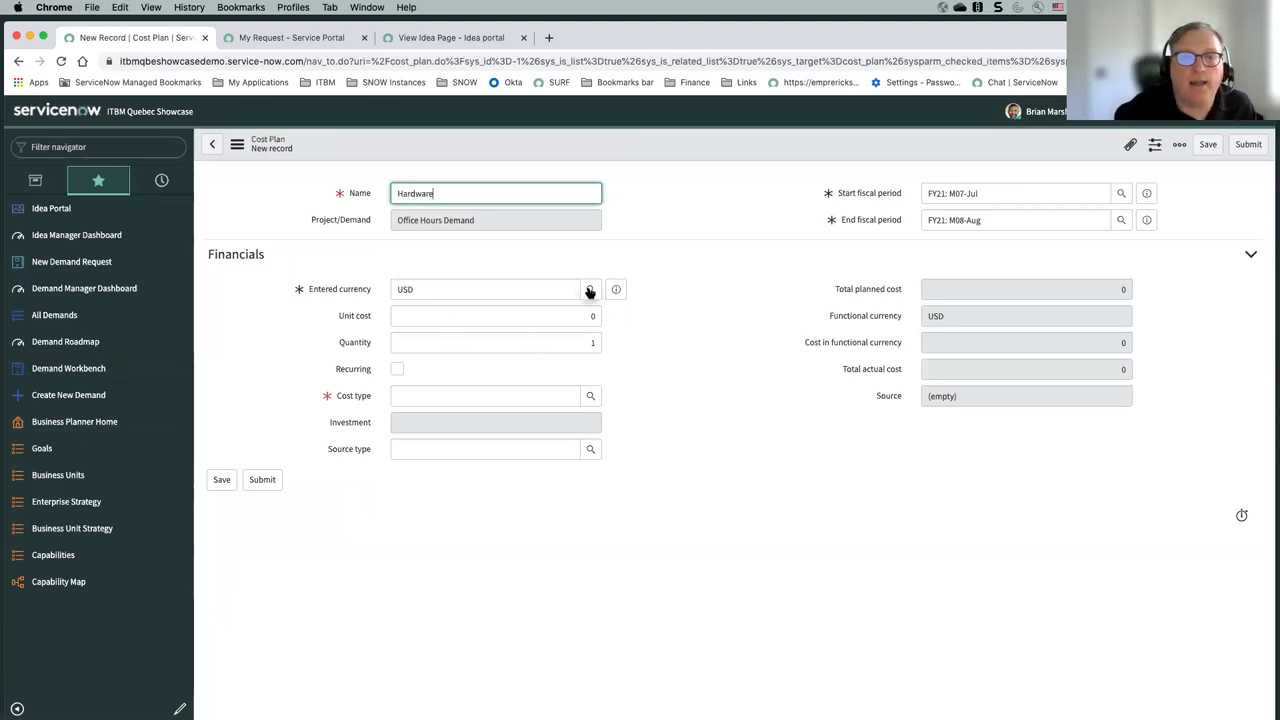
pyautogui.click(590, 396)
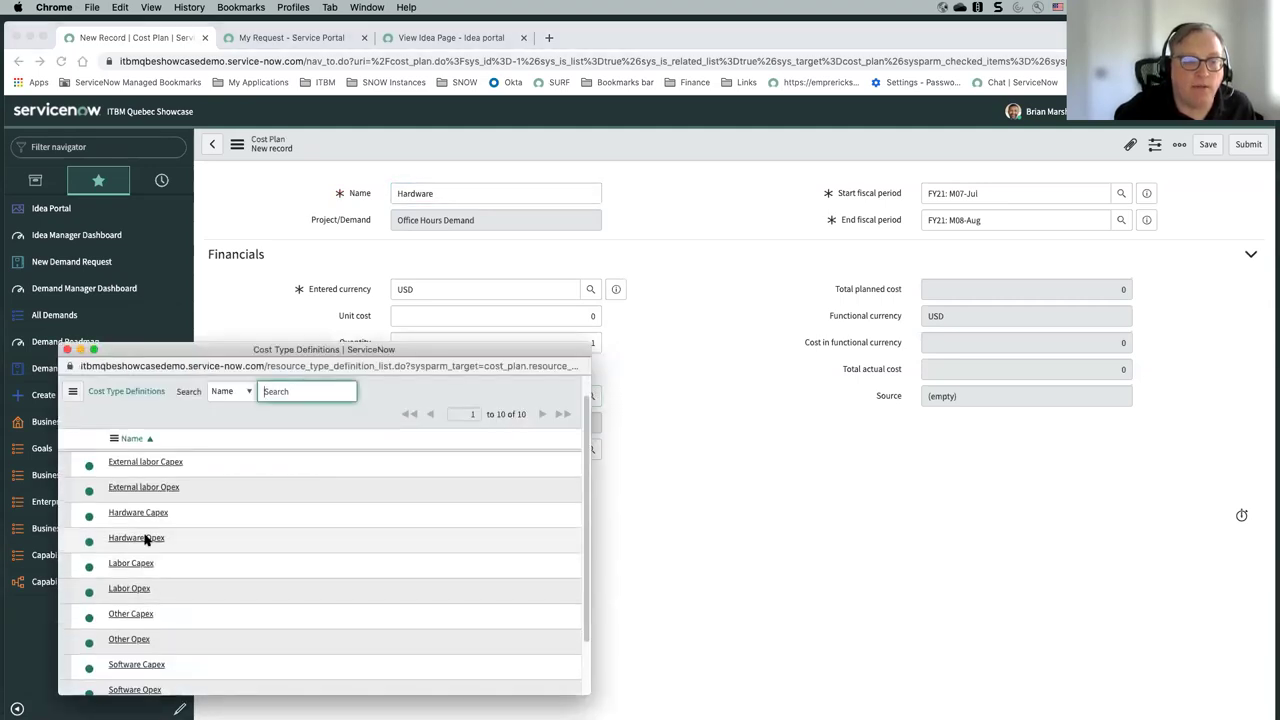
pyautogui.click(148, 514)
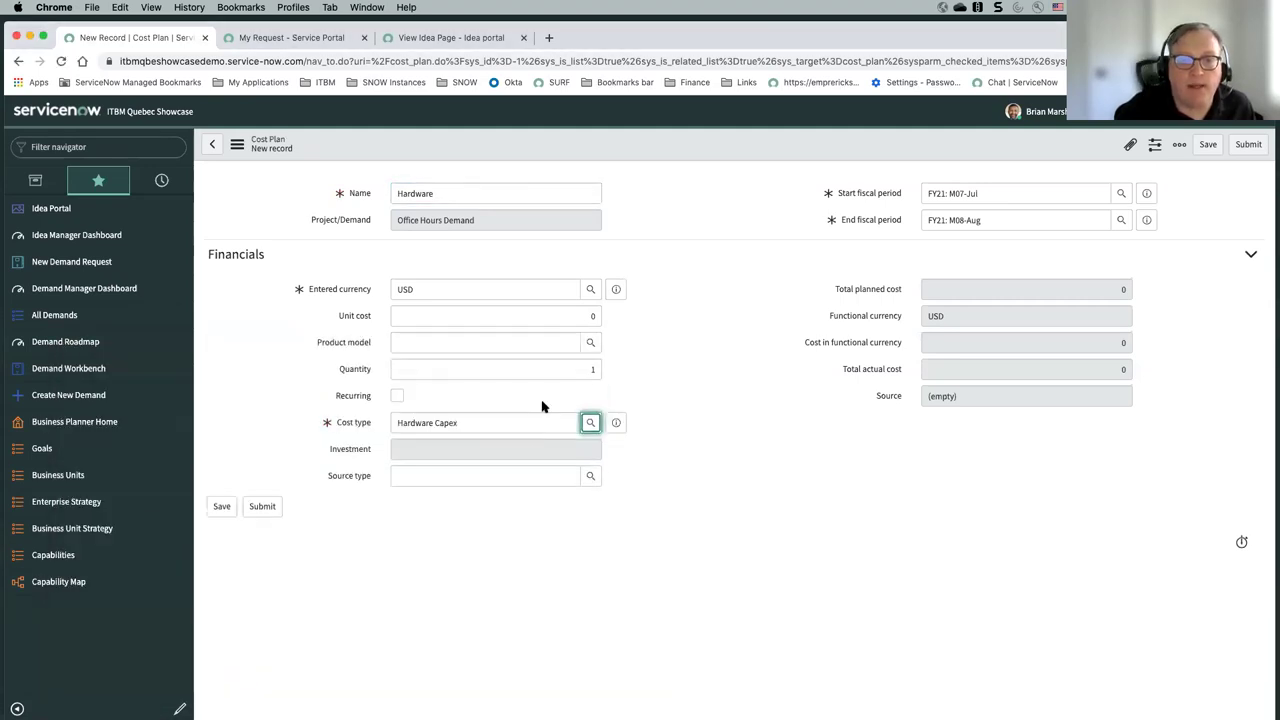
# - Set the Hardware cost plan's unit cost to 50,000 and quantity to 2, and submit it
pyautogui.click(585, 314)
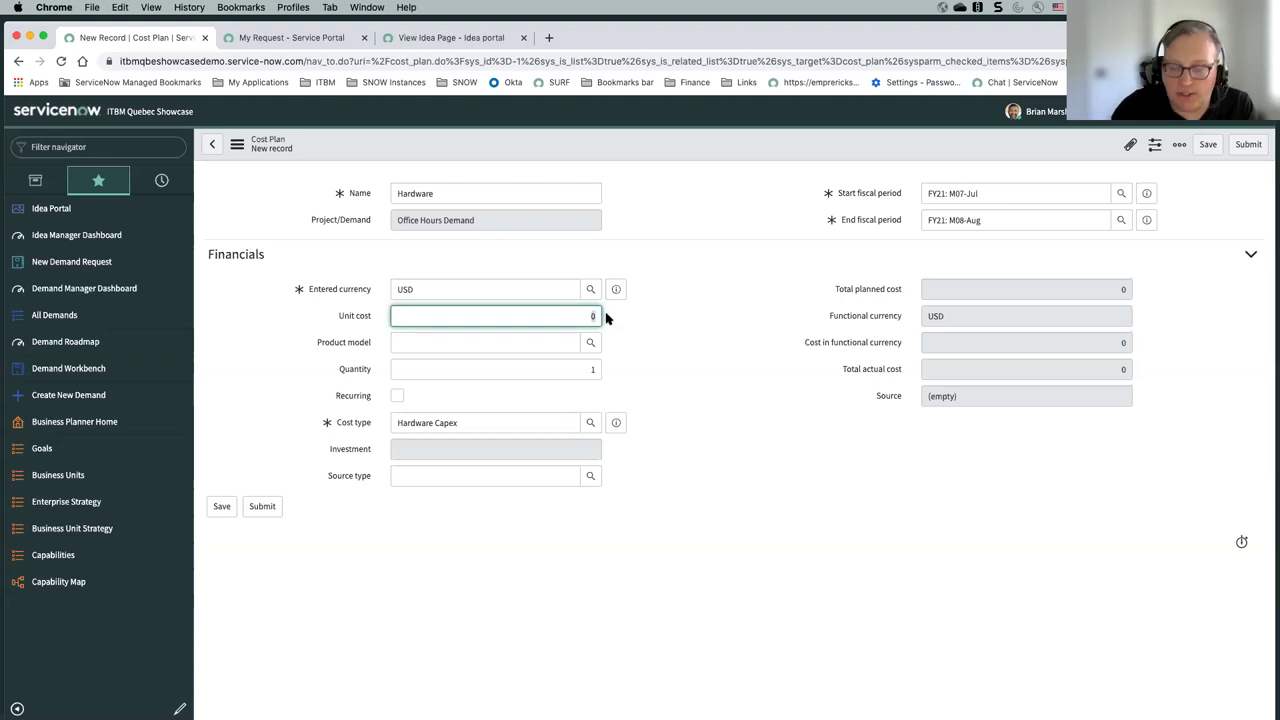
pyautogui.write('50000')
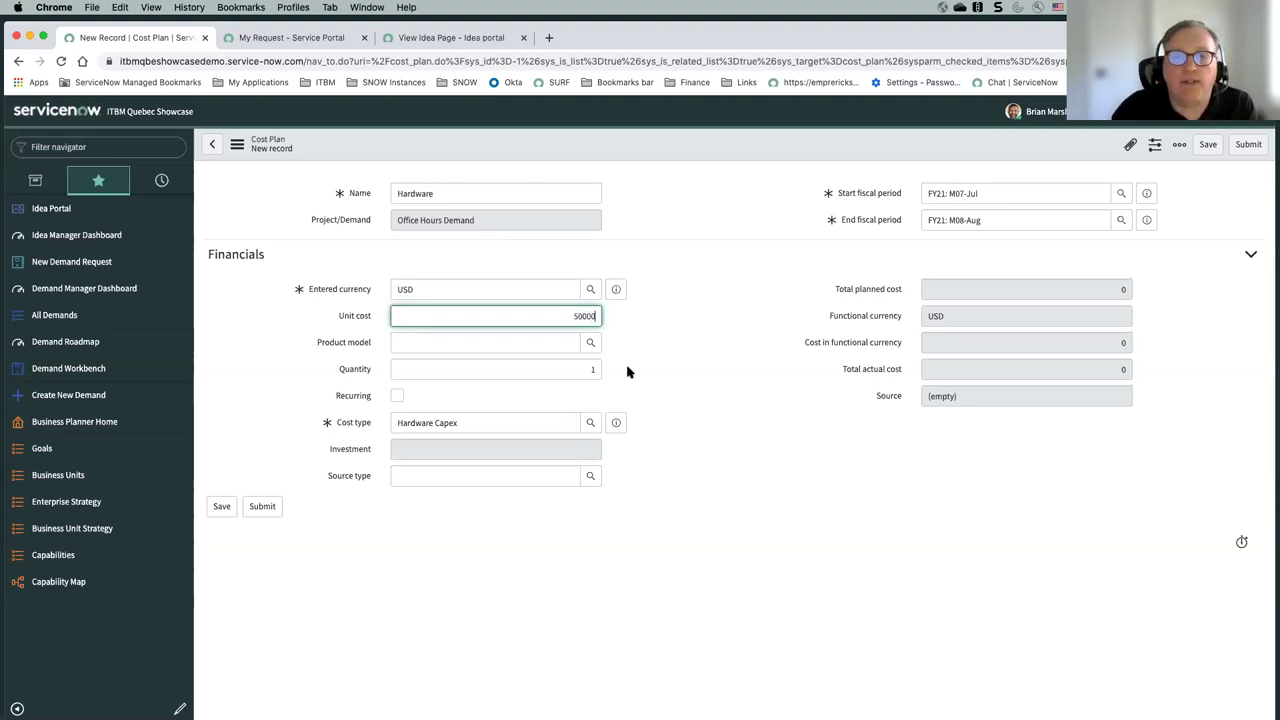
pyautogui.click(587, 372)
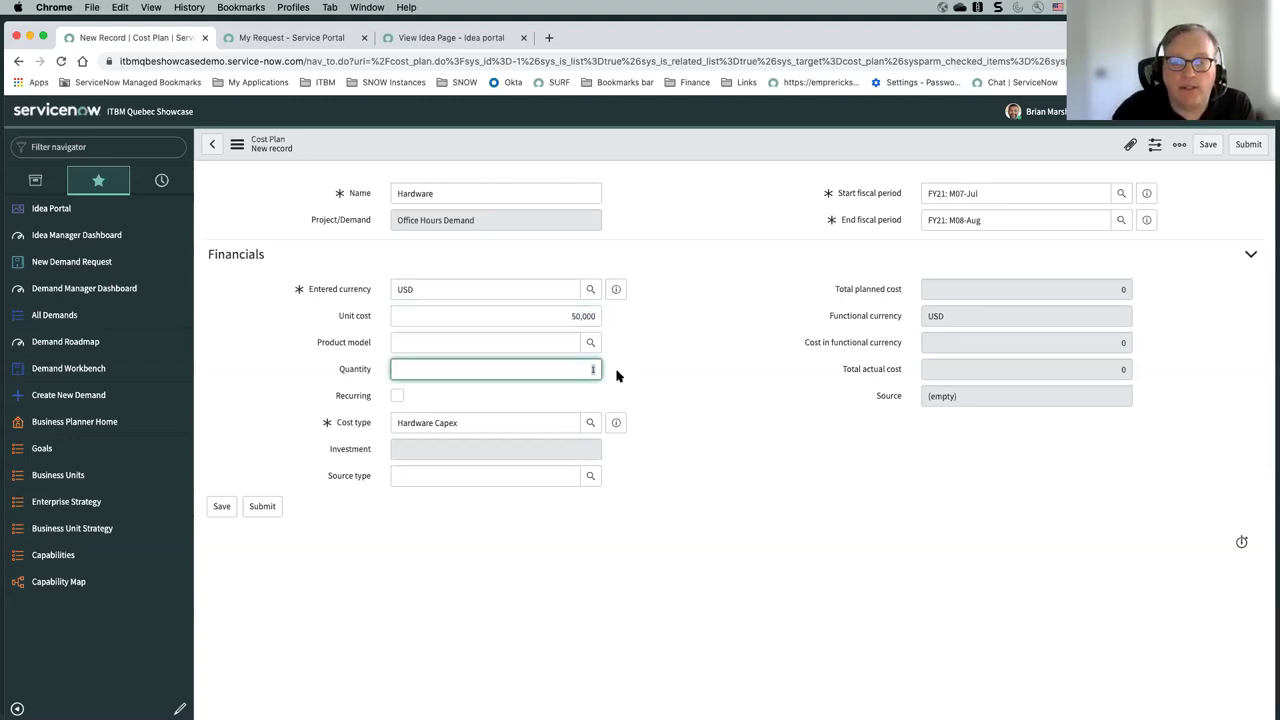
pyautogui.write('2')
pyautogui.click(673, 386)
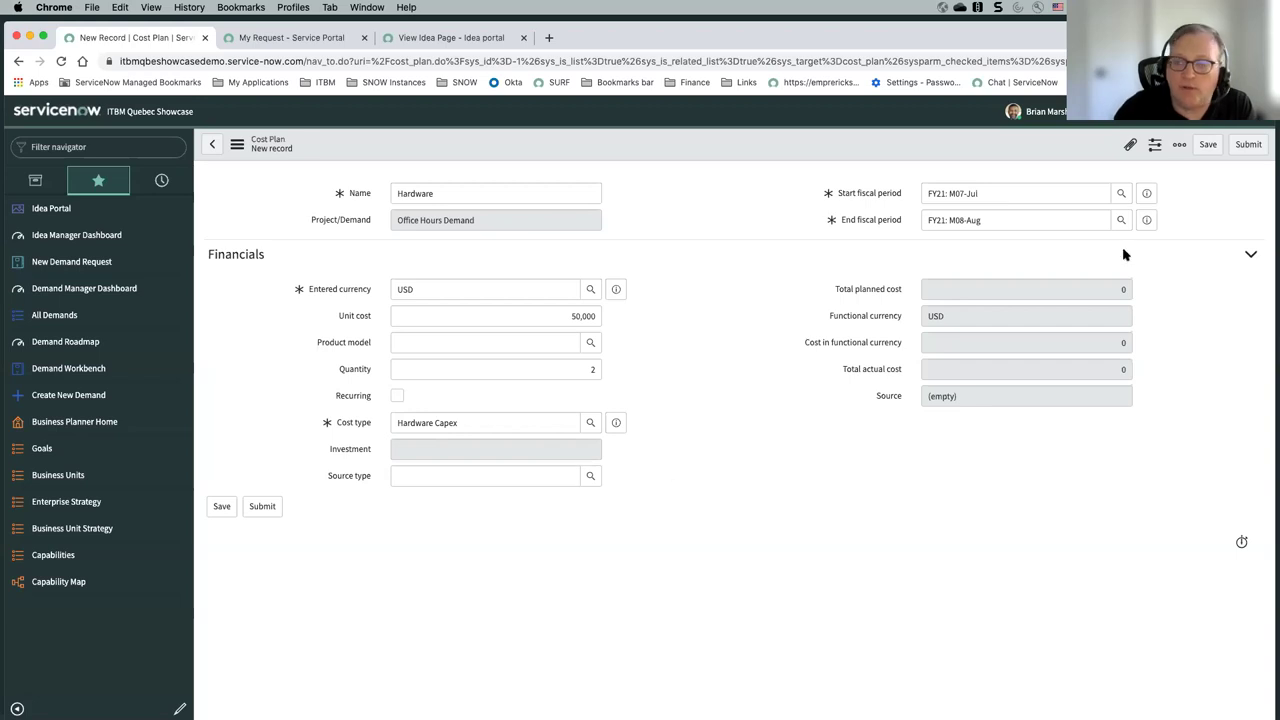
pyautogui.click(1248, 144)
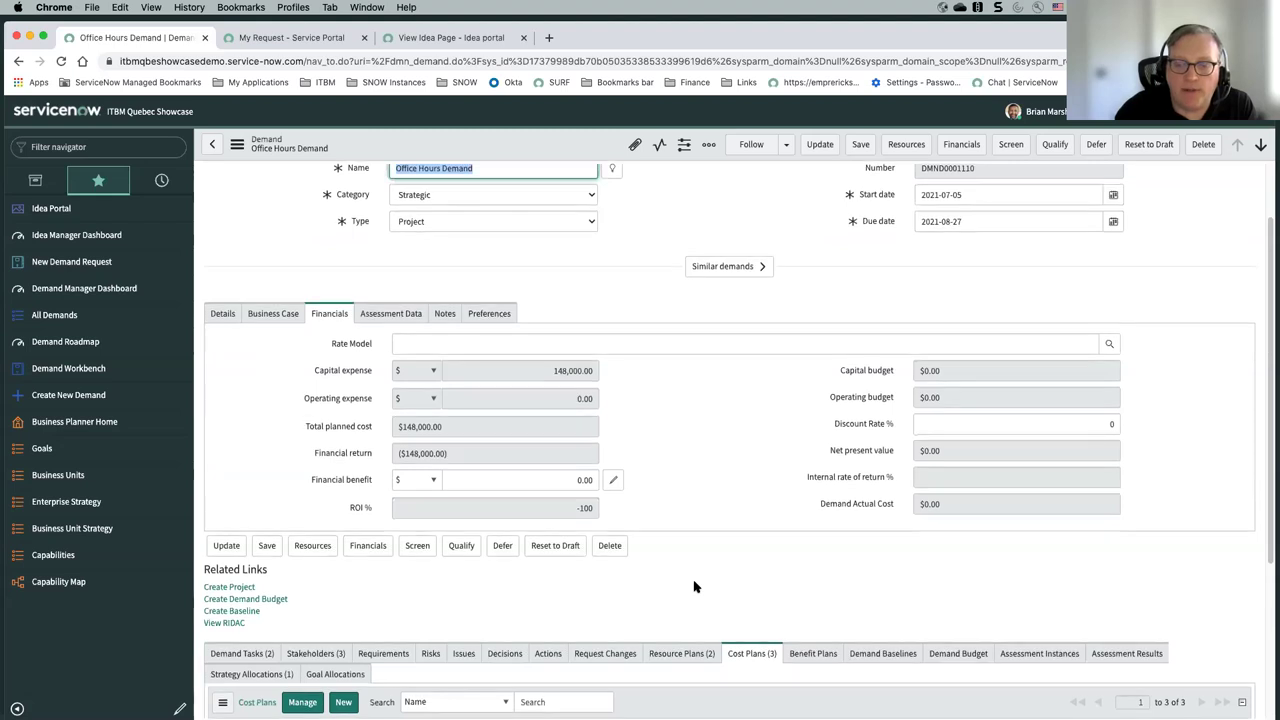
# - Start a new benefit plan named New Purchases for the demand, with the offset type End Date
pyautogui.scroll(-2, 694, 586)
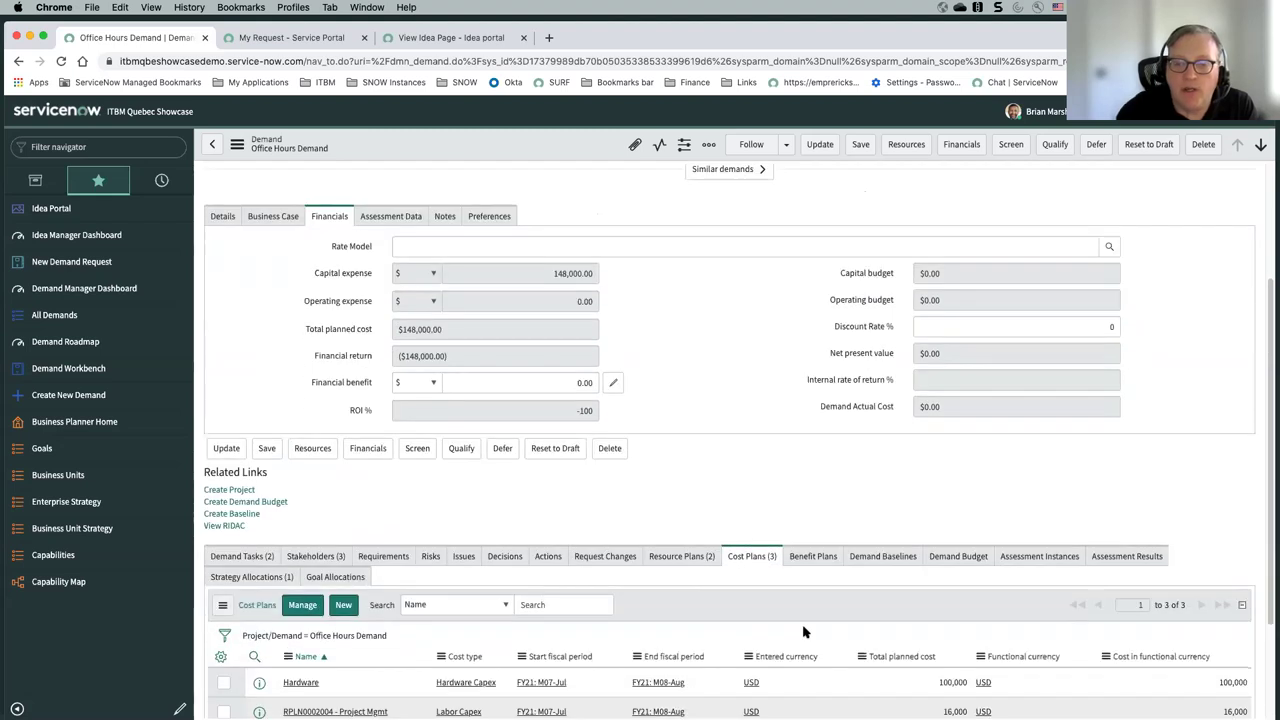
pyautogui.click(812, 558)
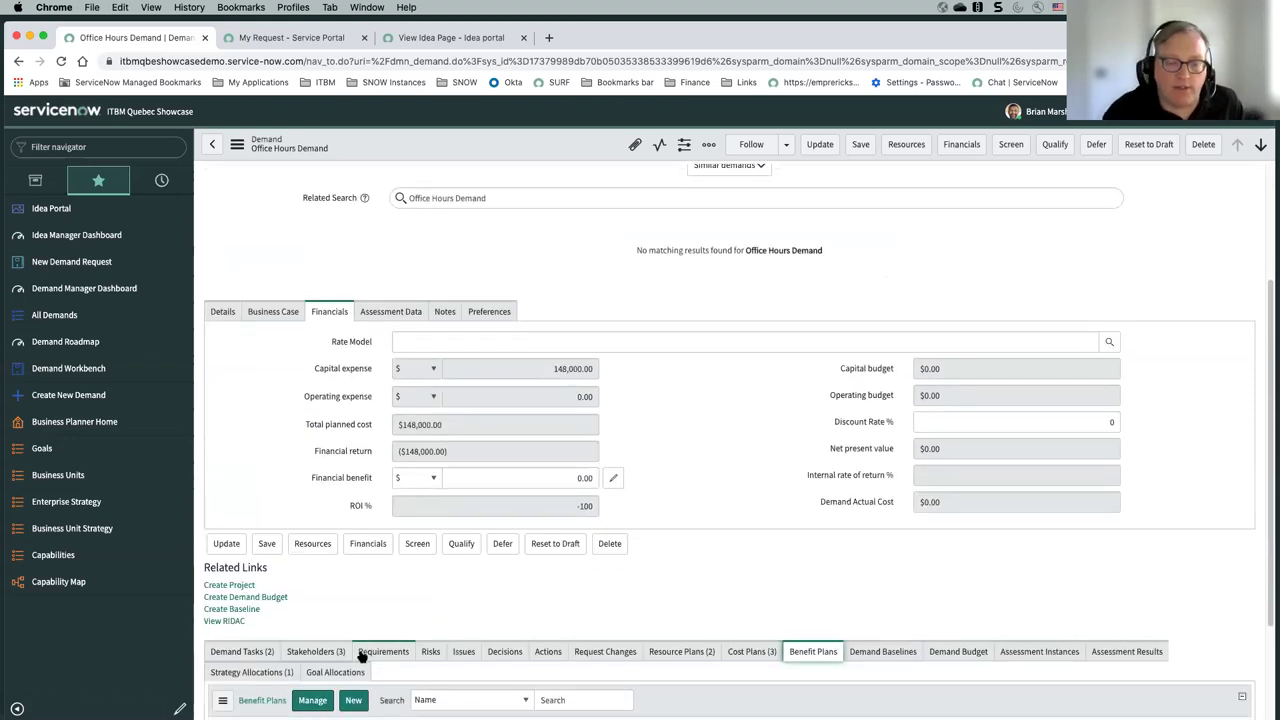
pyautogui.click(350, 548)
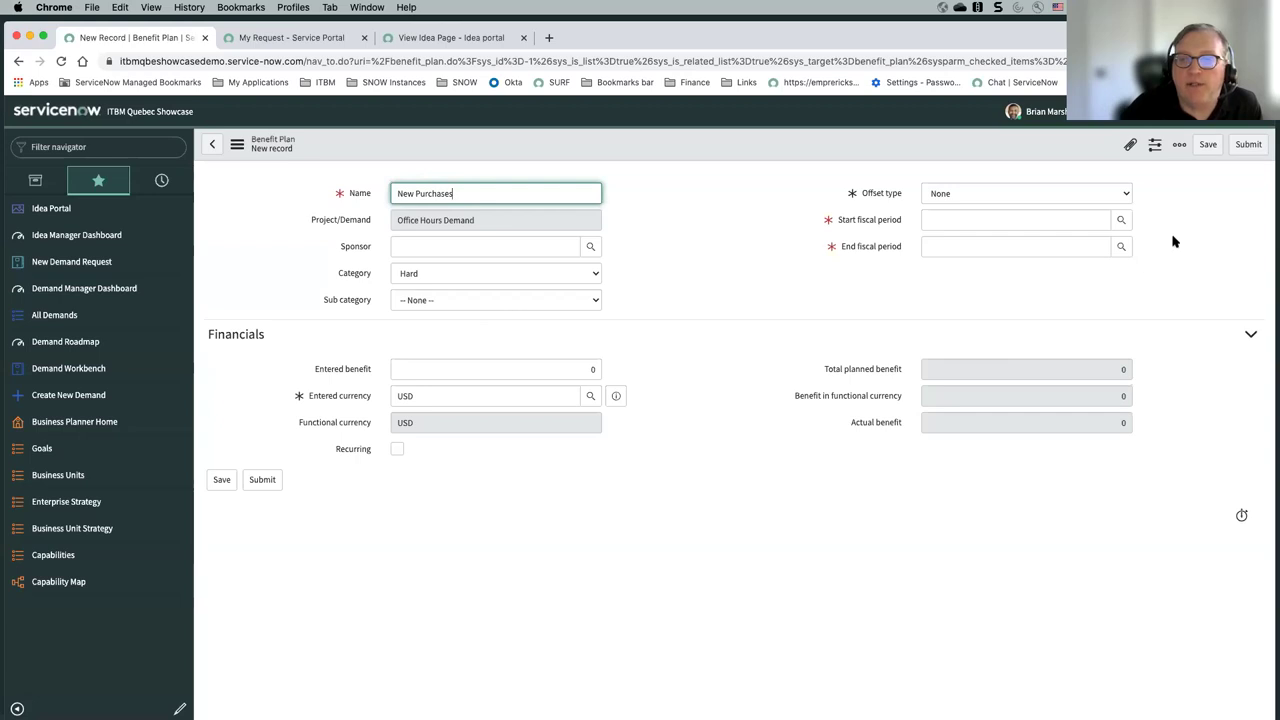
pyautogui.click(1012, 194)
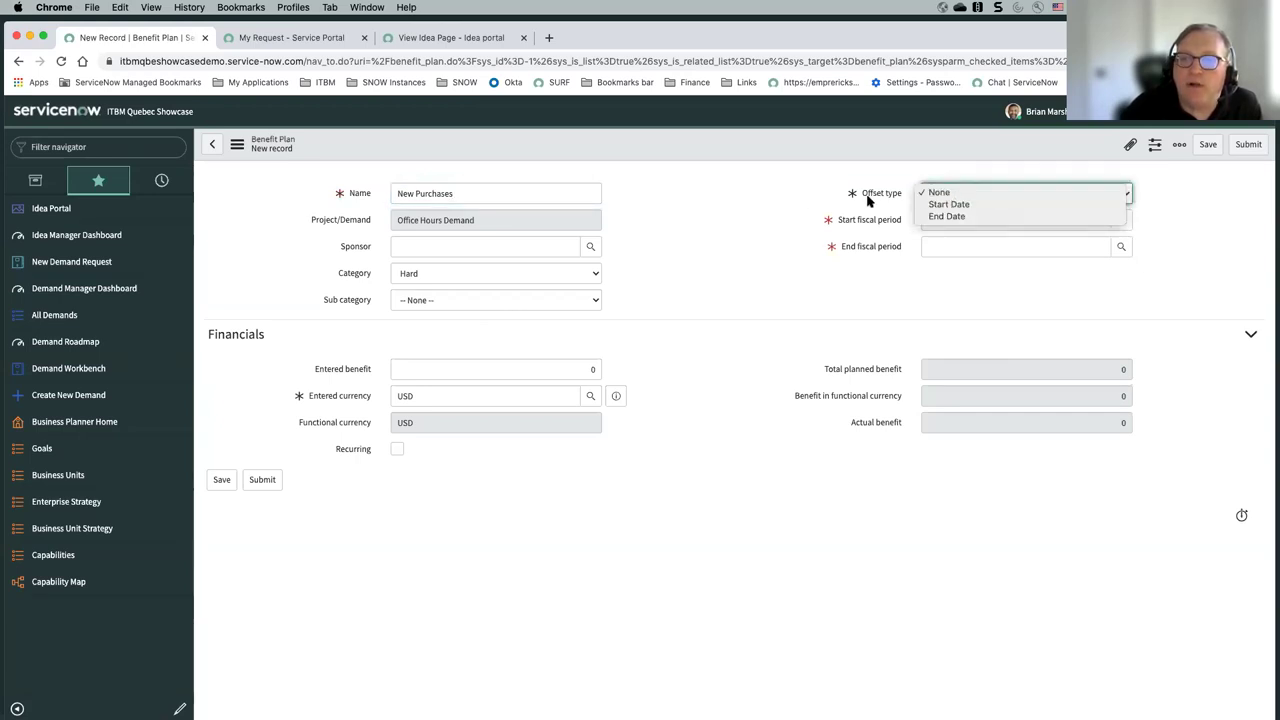
pyautogui.click(957, 216)
# - Set the benefit plan's offset to 1 and its duration to 12 periods
pyautogui.click(986, 248)
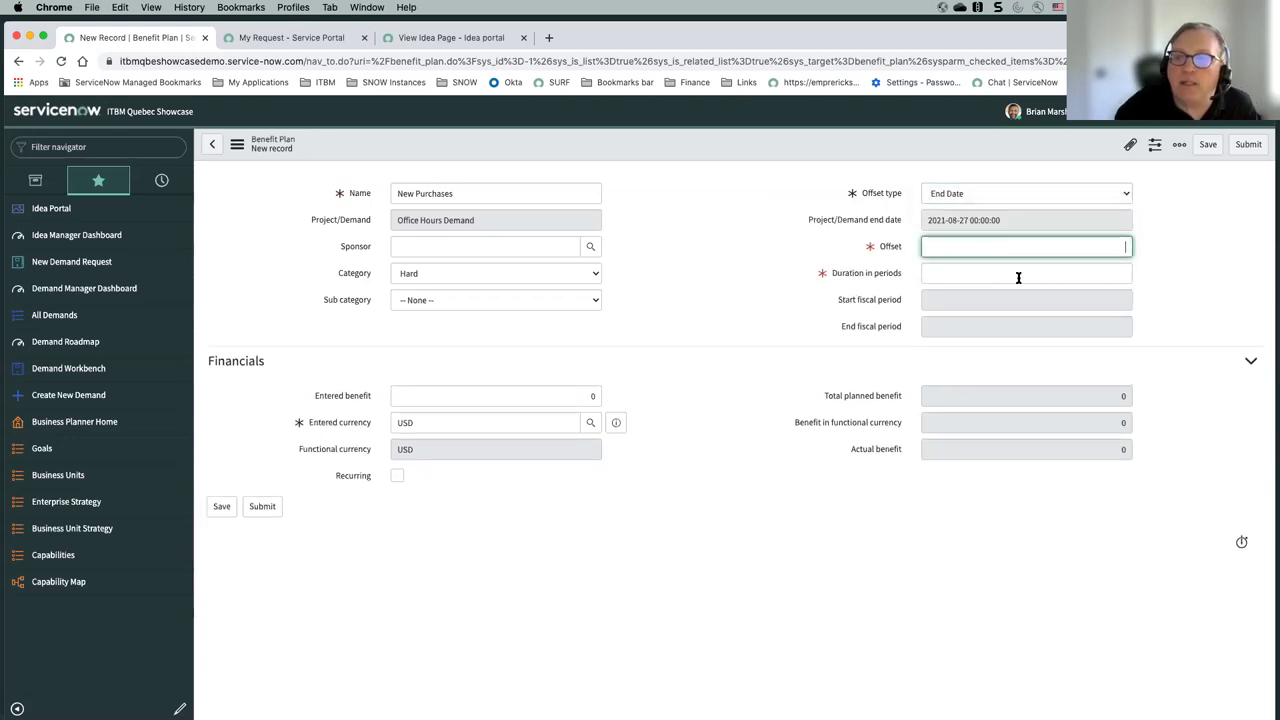
pyautogui.write('1')
pyautogui.click(1090, 278)
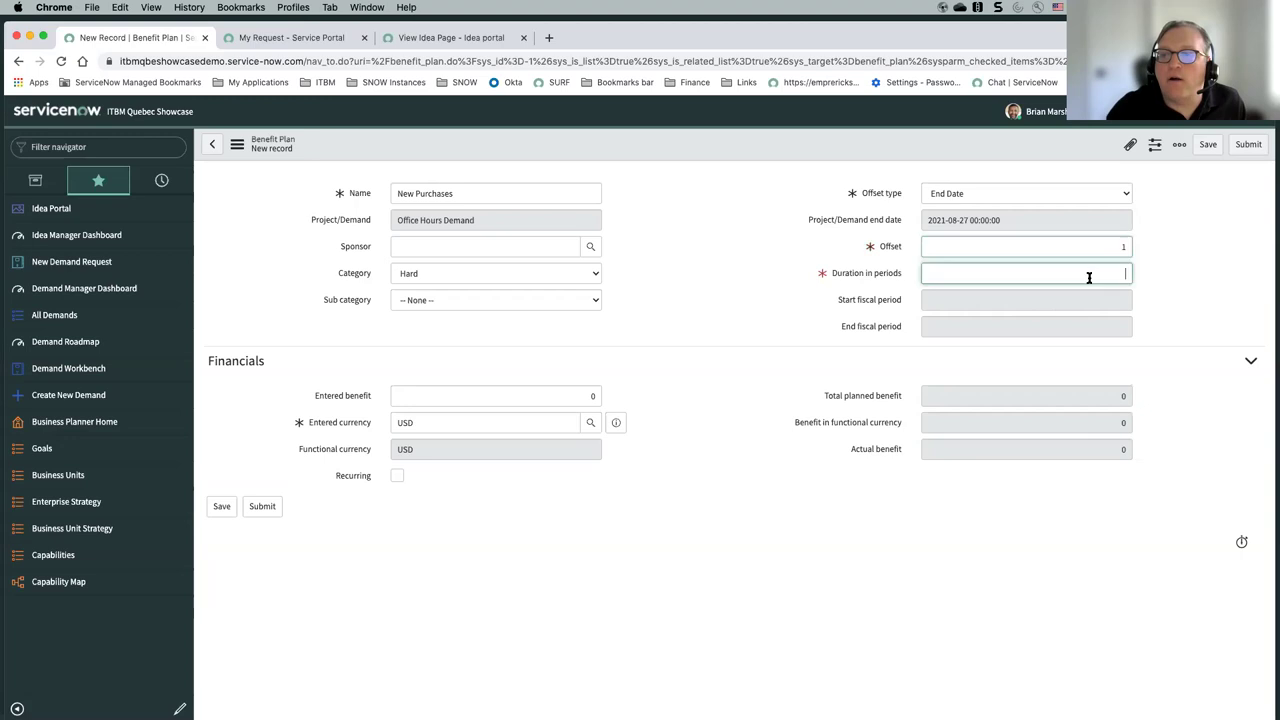
pyautogui.write('12')
# - Enter a benefit of 1,000,000 USD, keep the category Hard, and submit the New Purchases benefit plan
pyautogui.click(576, 392)
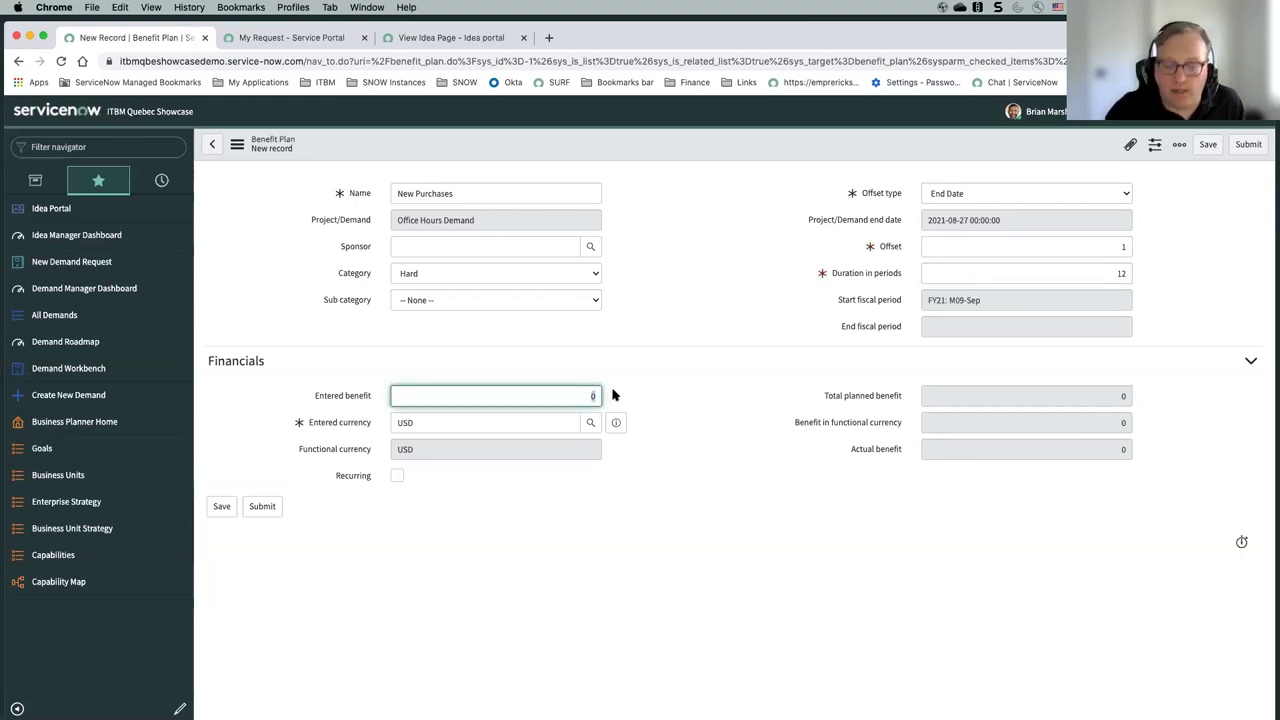
pyautogui.write('1000000')
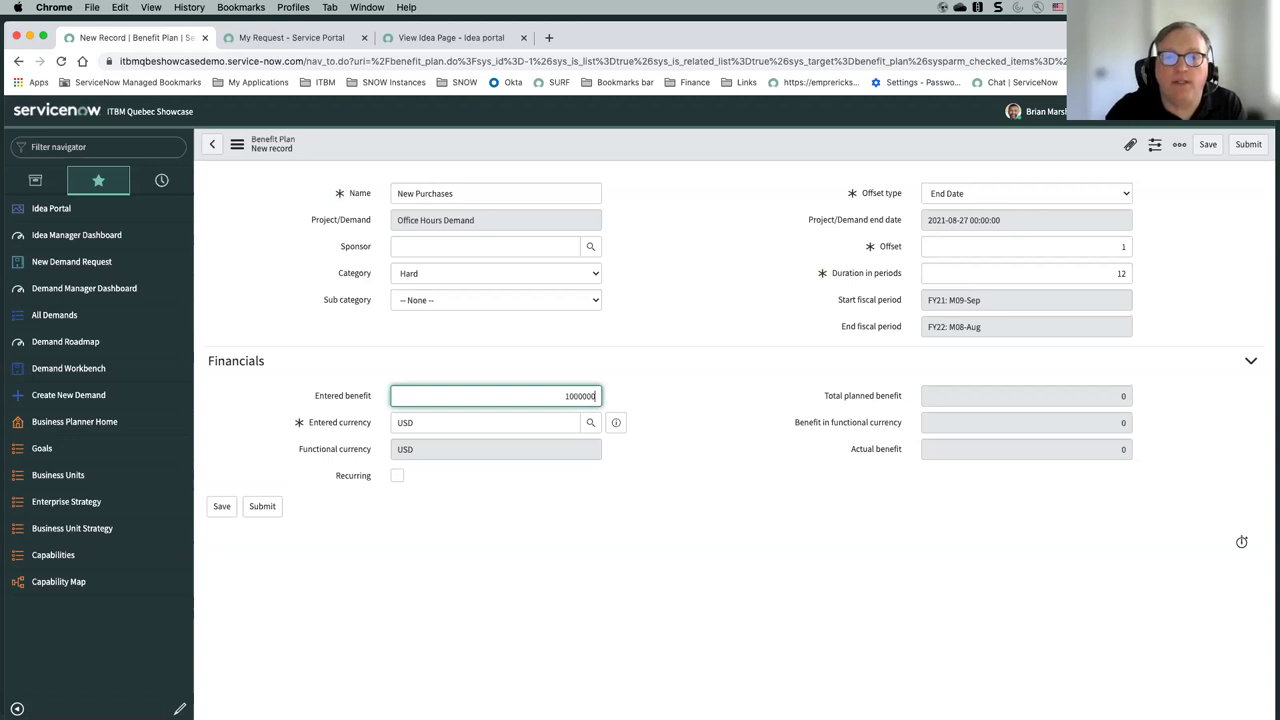
pyautogui.click(564, 421)
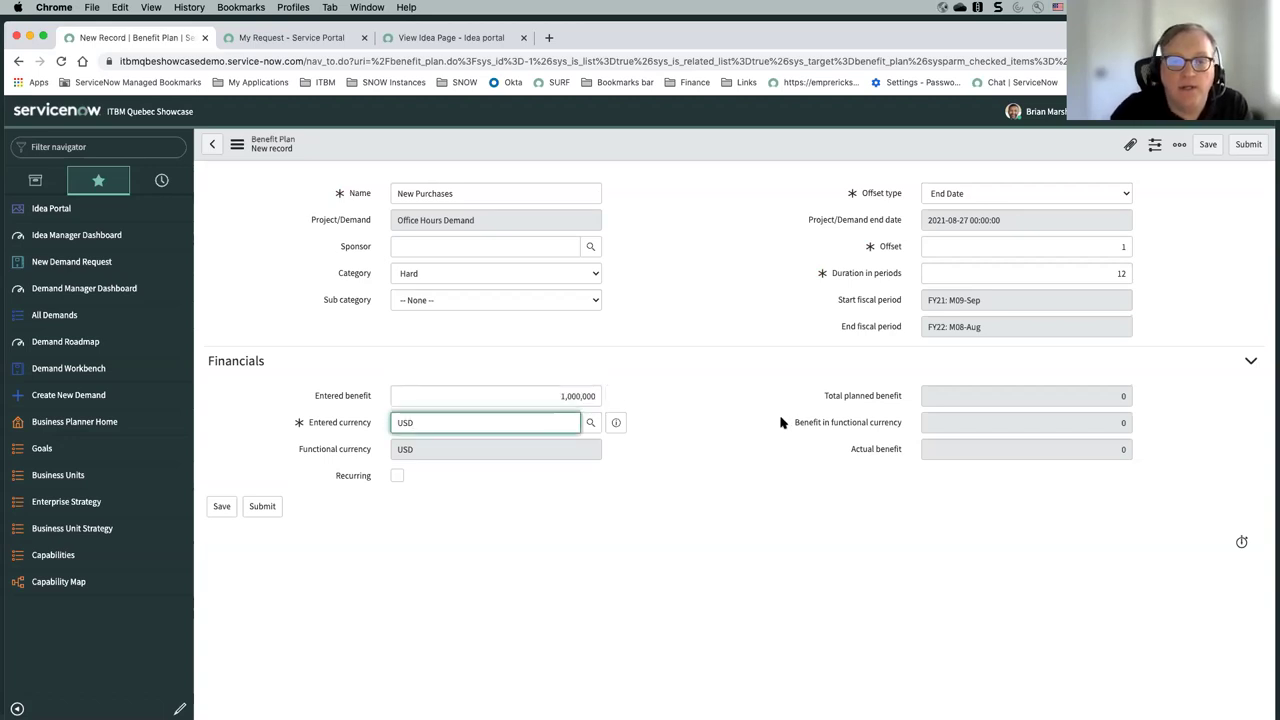
pyautogui.click(477, 277)
pyautogui.click(687, 289)
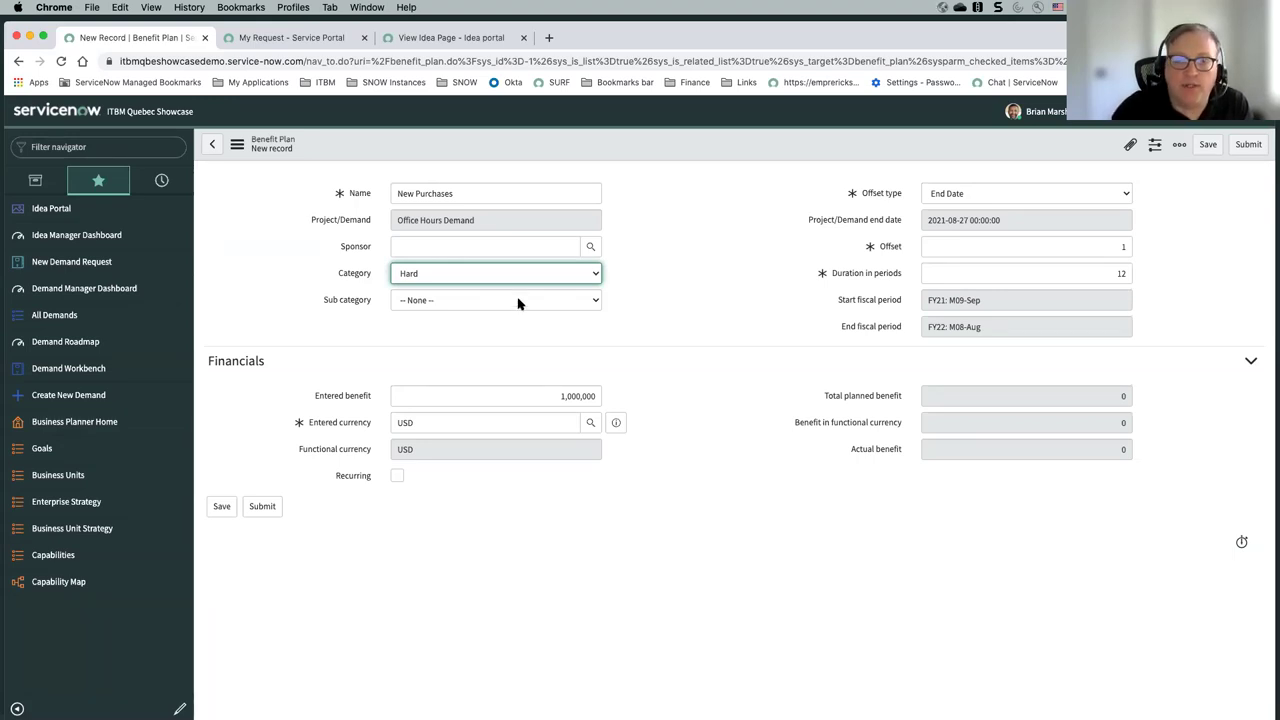
pyautogui.click(262, 506)
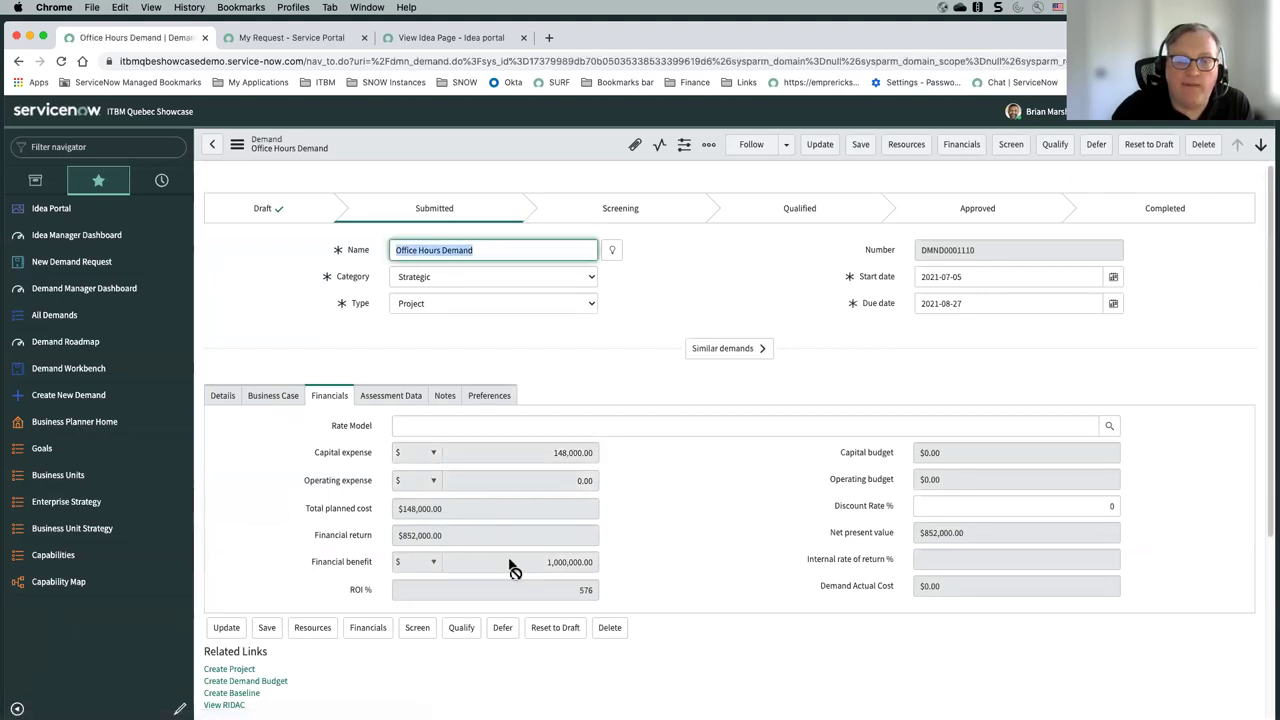
# - Review the demand's recalculated financial figures alongside its benefit plan list
pyautogui.scroll(-2, 693, 573)
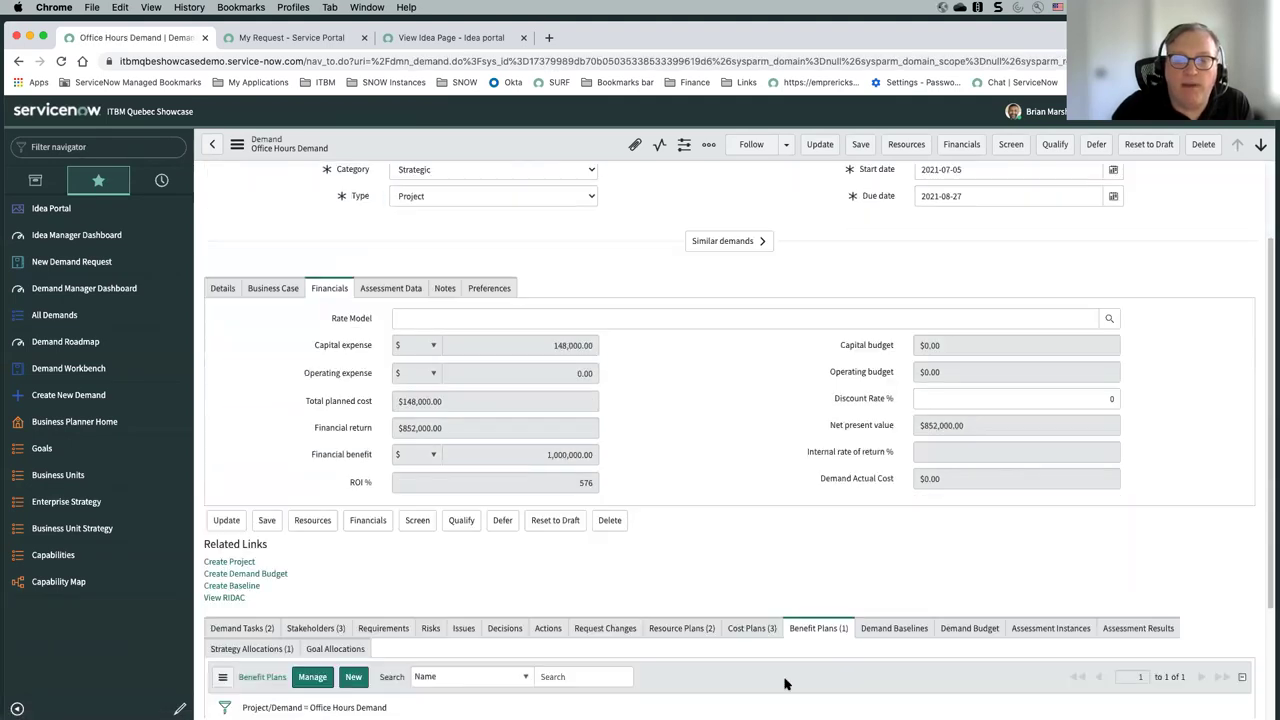
pyautogui.click(513, 460)
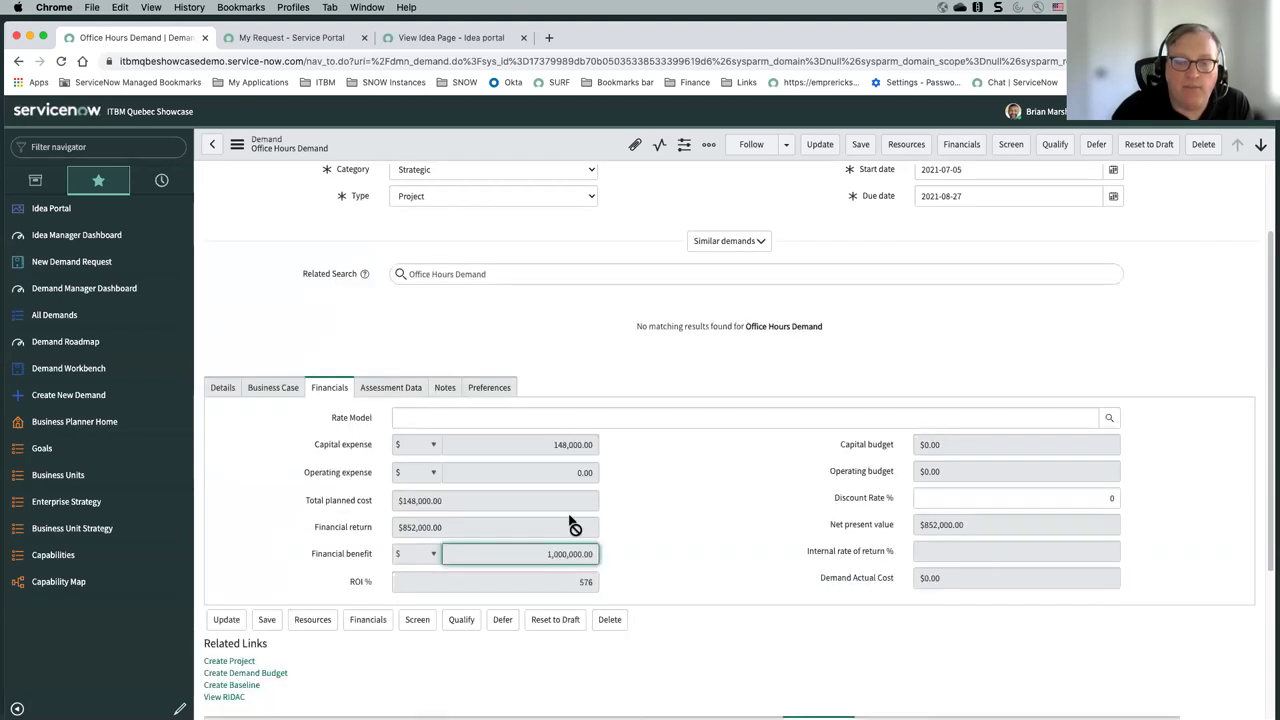
pyautogui.scroll(-3, 710, 553)
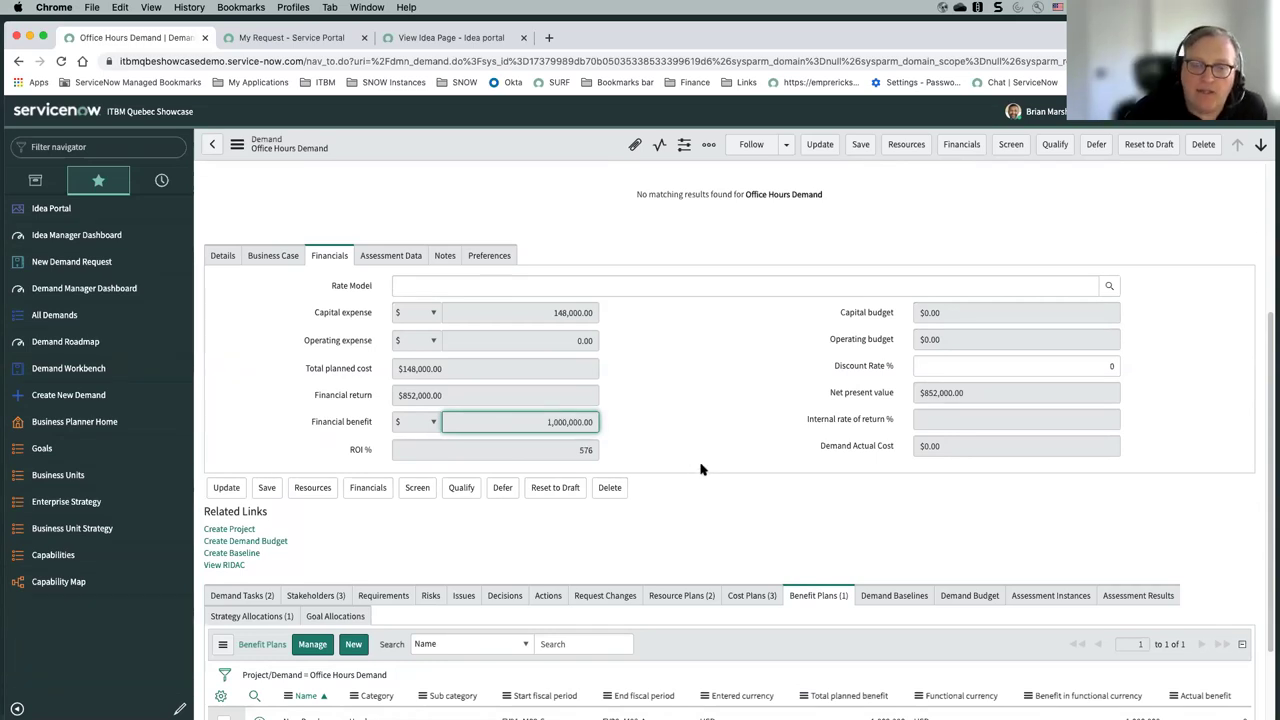
pyautogui.scroll(-1, 698, 463)
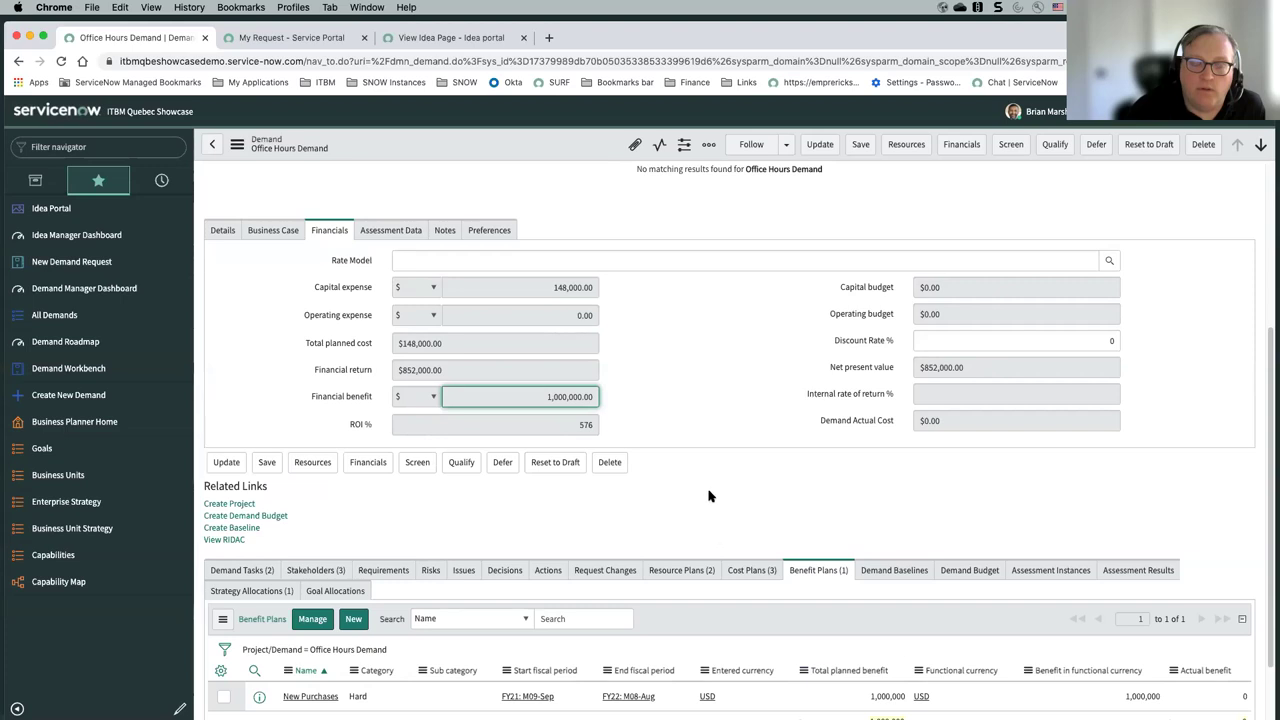
pyautogui.scroll(-1, 716, 533)
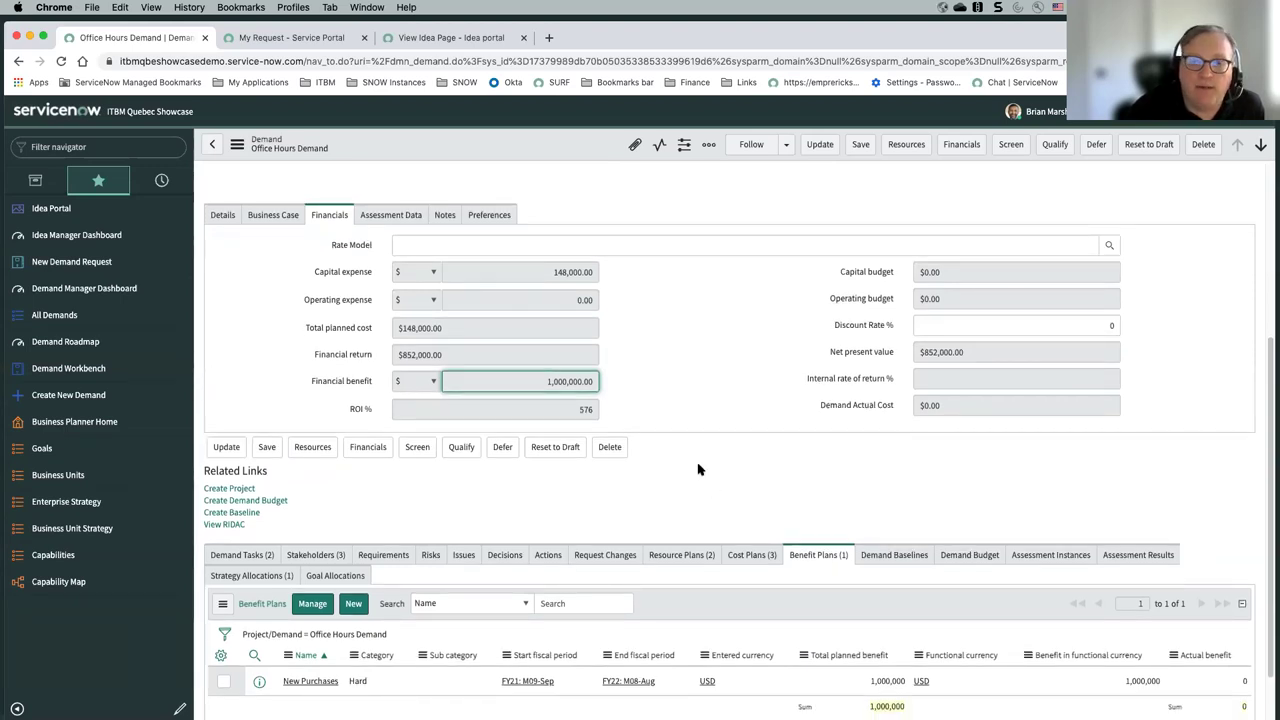
pyautogui.scroll(-3, 704, 477)
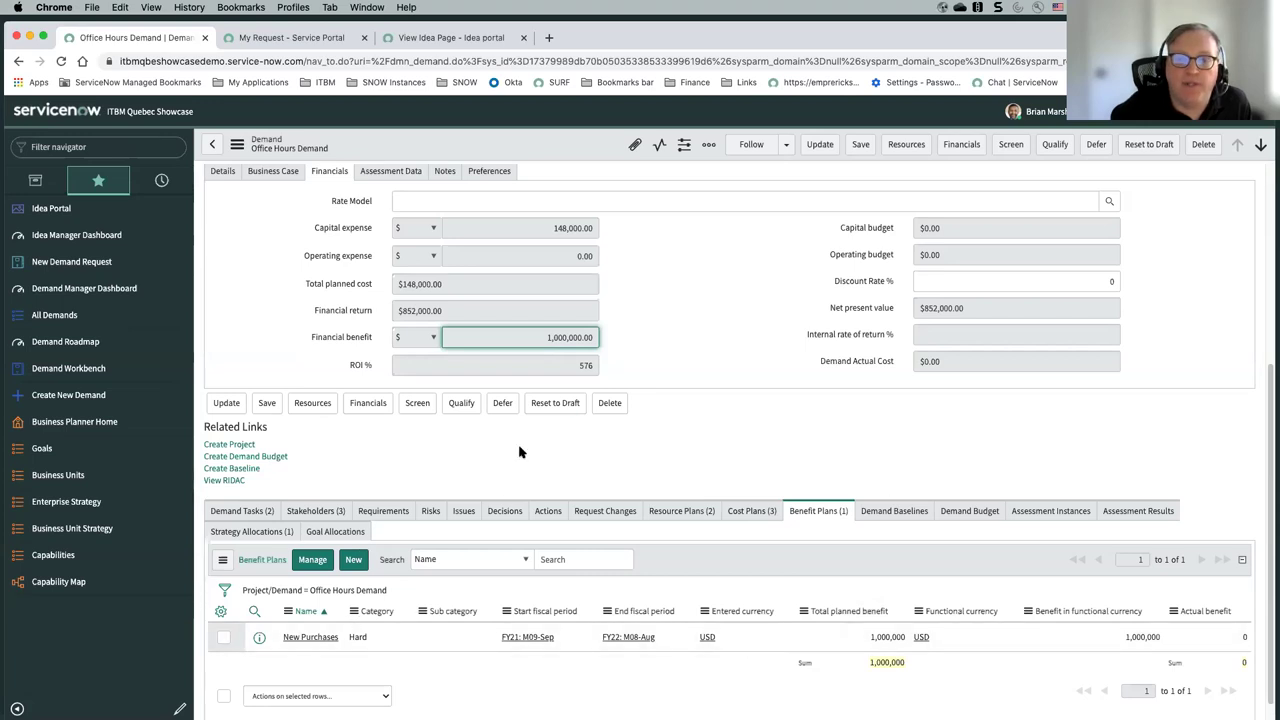
# - Find Resource Reports in the application navigator and open it in a new browser tab
pyautogui.click(100, 147)
pyautogui.write('resource')
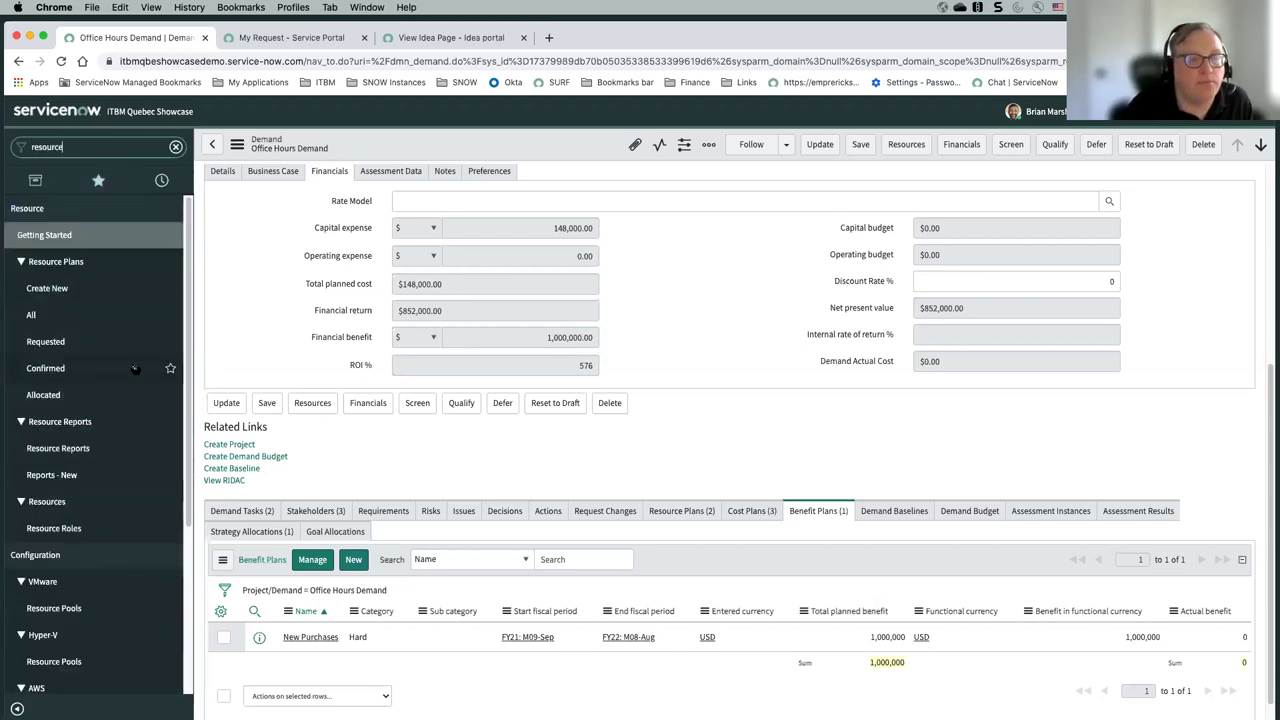
pyautogui.rightClick(66, 442)
pyautogui.click(105, 452)
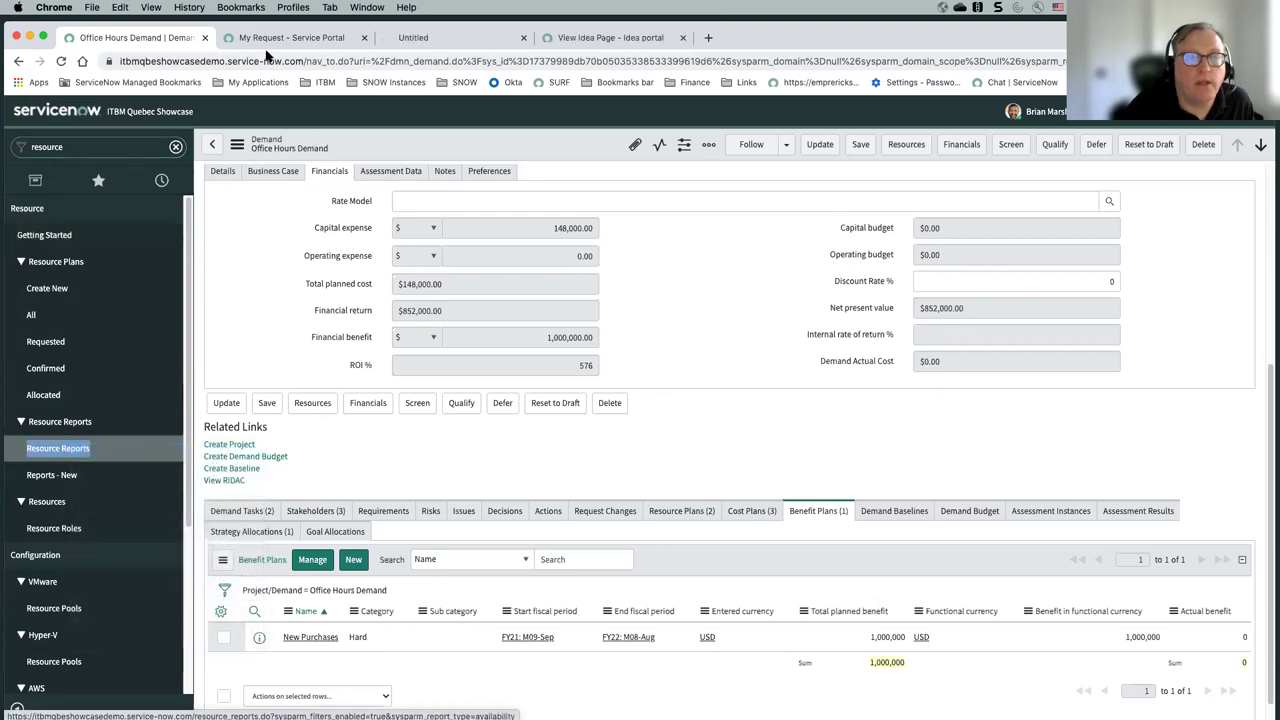
pyautogui.click(417, 38)
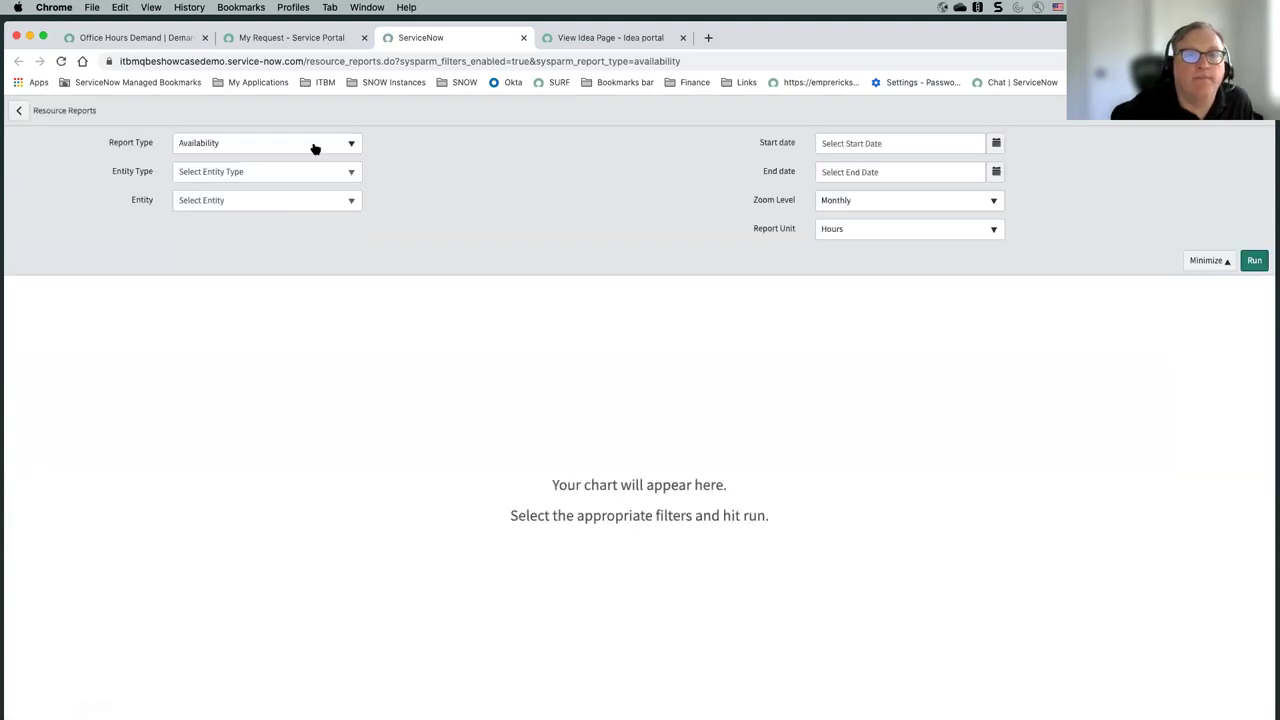
# - Set up an Availability report with the entity type Group for the Network group
pyautogui.click(315, 147)
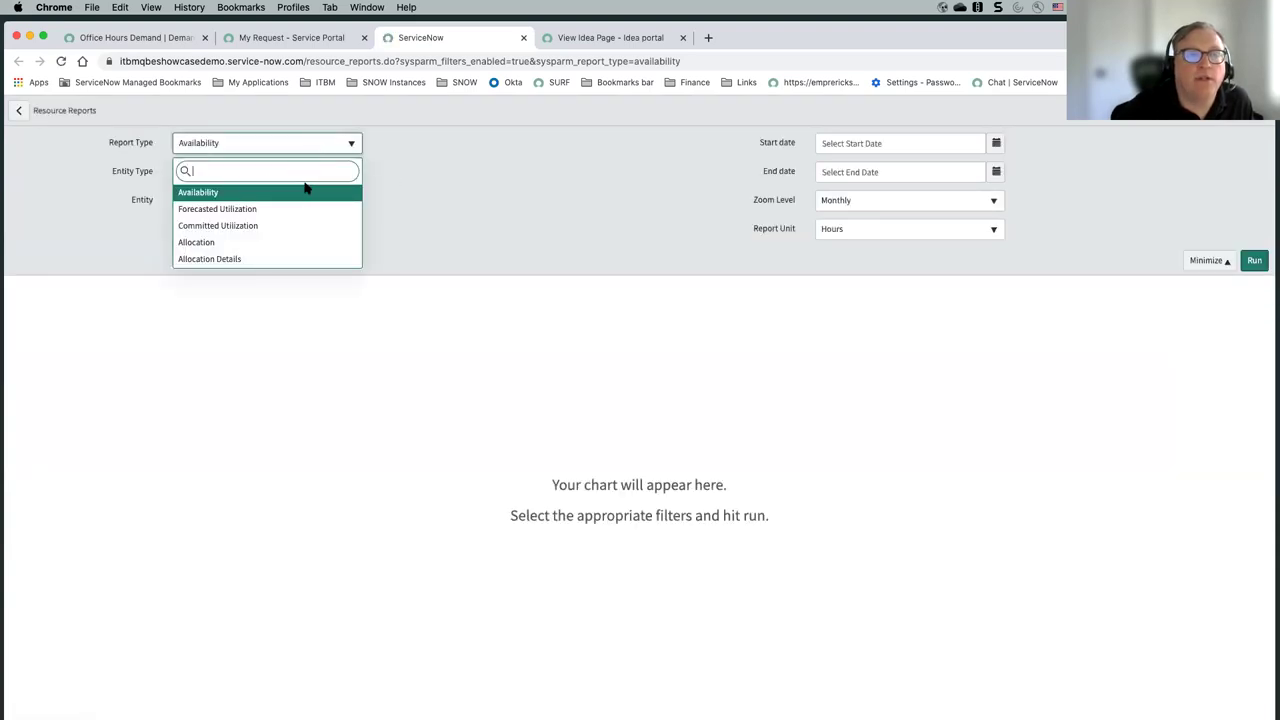
pyautogui.click(308, 191)
pyautogui.click(321, 175)
pyautogui.click(211, 238)
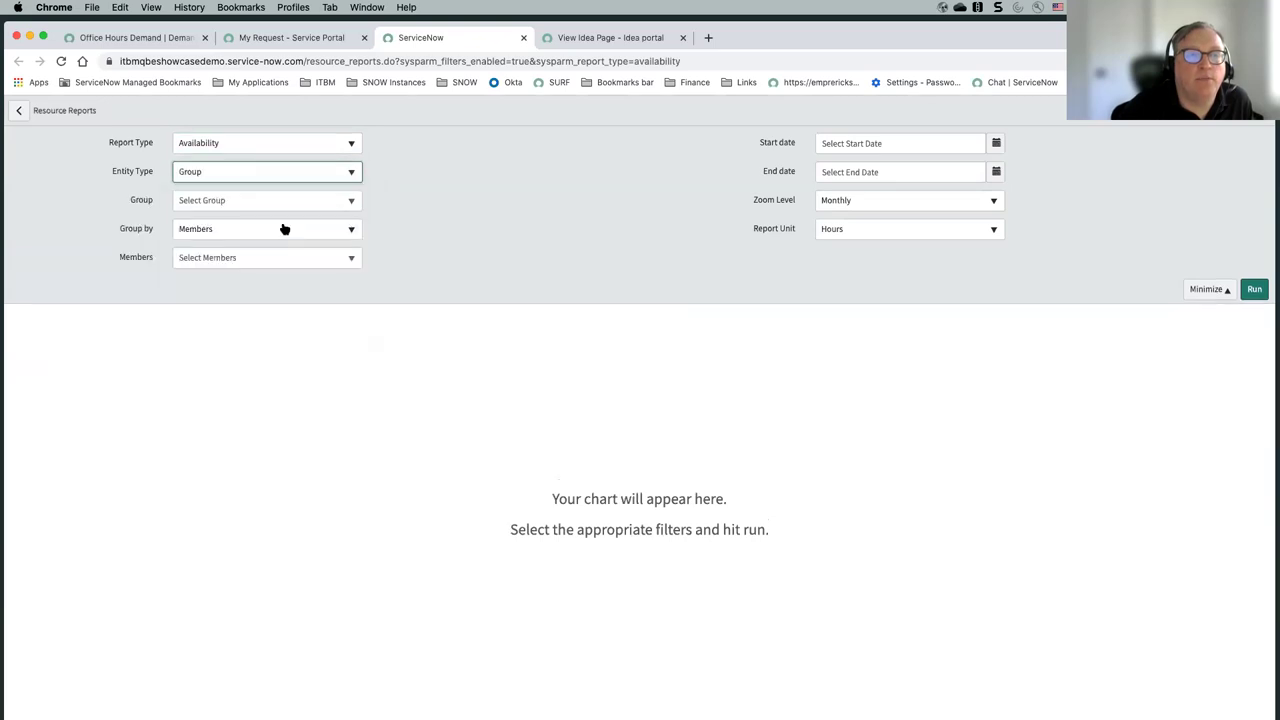
pyautogui.click(287, 202)
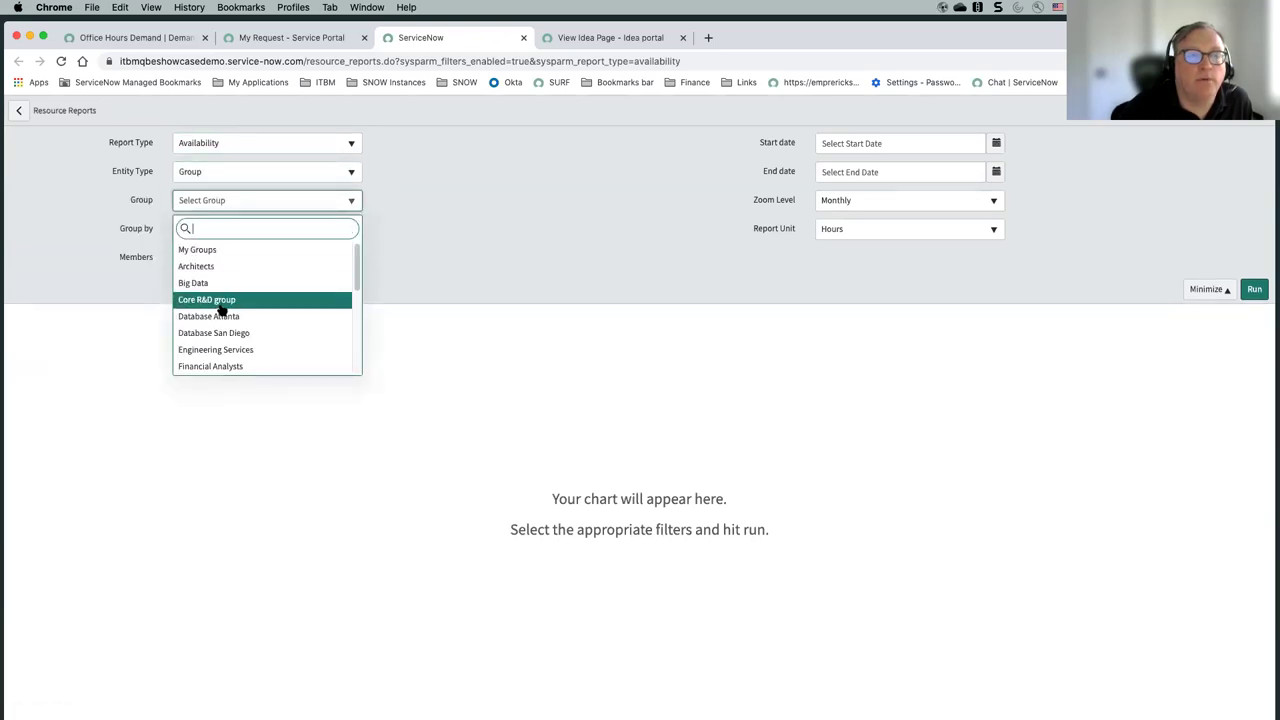
pyautogui.scroll(-4, 230, 323)
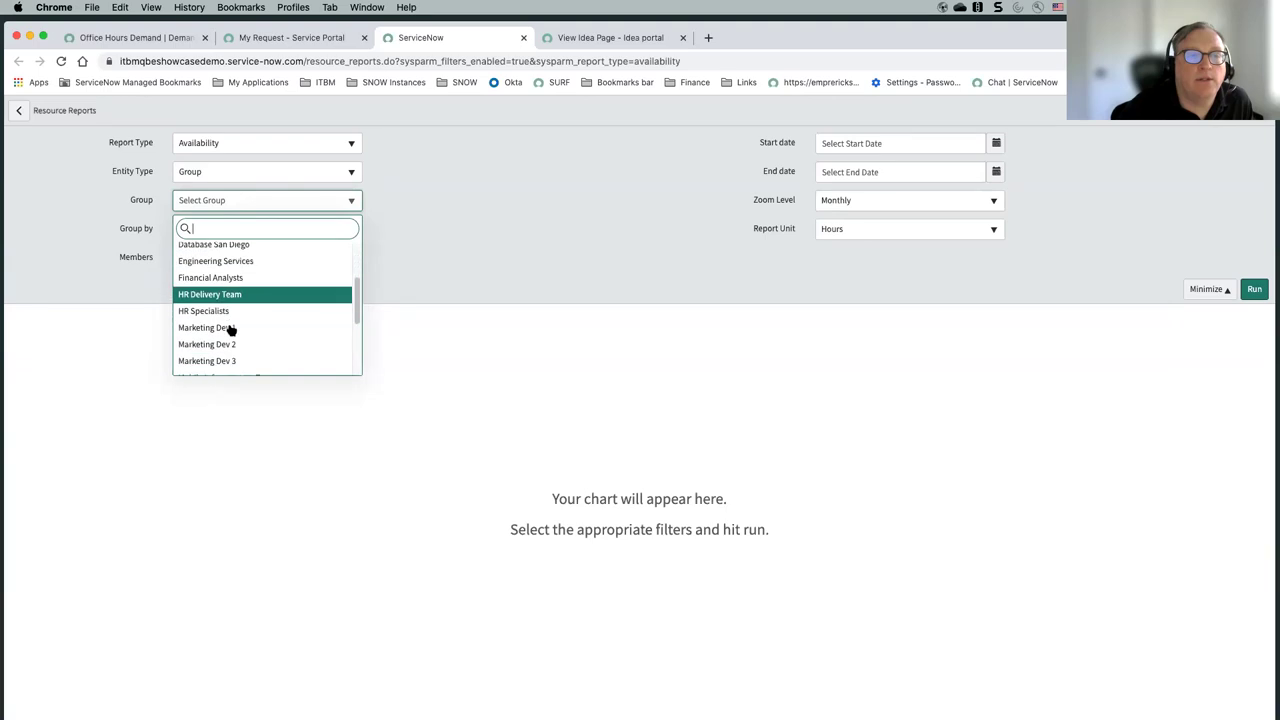
pyautogui.scroll(-3, 250, 322)
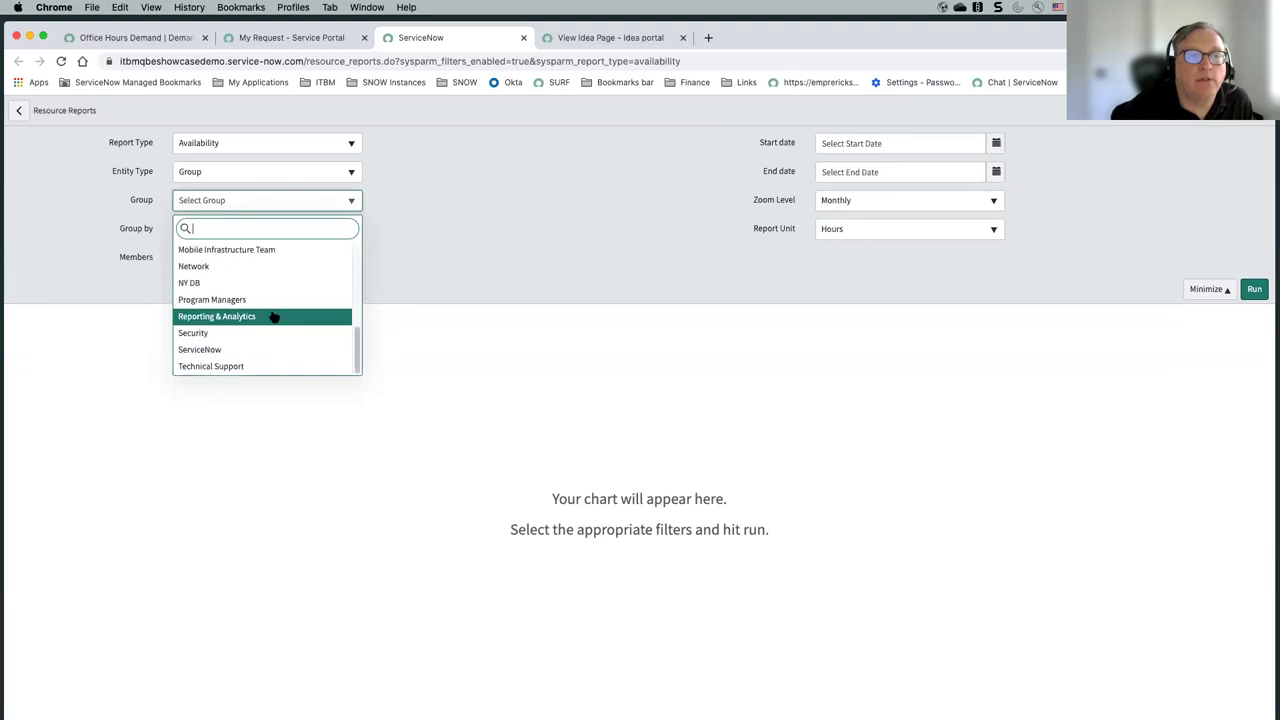
pyautogui.scroll(8, 274, 316)
pyautogui.scroll(-1, 274, 309)
pyautogui.scroll(-7, 274, 309)
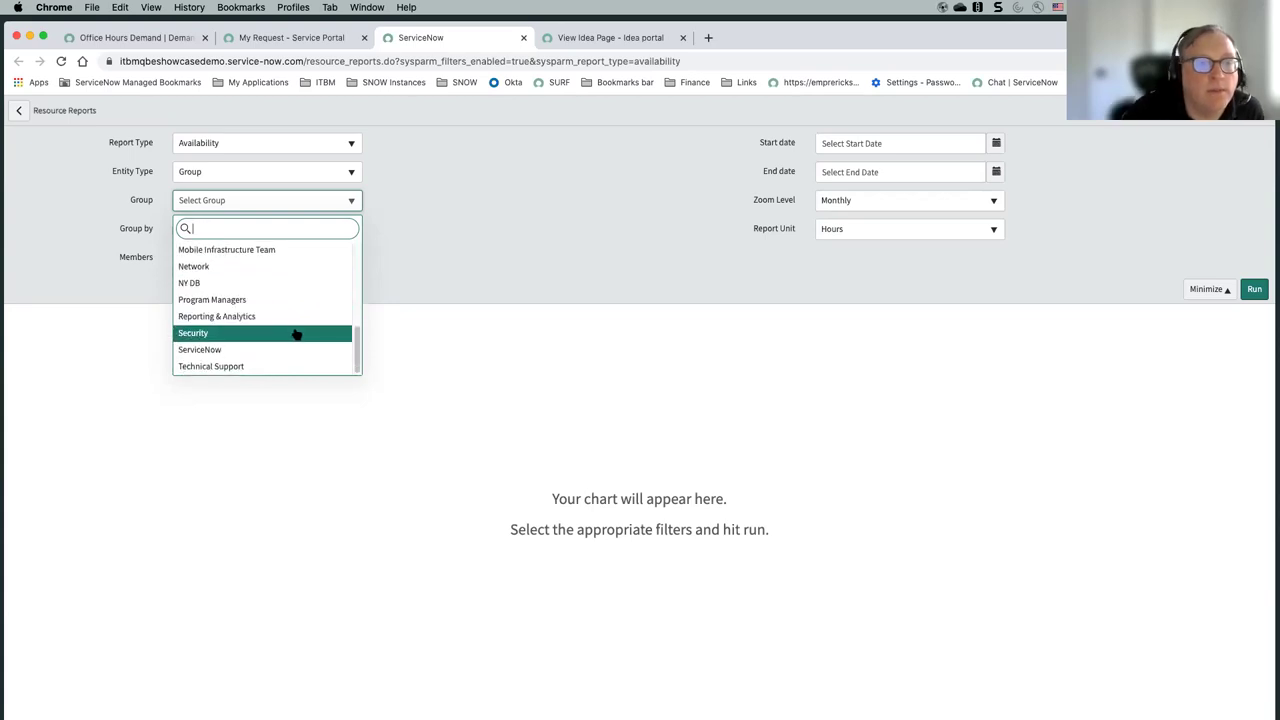
pyautogui.scroll(1, 296, 333)
pyautogui.scroll(1, 298, 334)
pyautogui.click(326, 292)
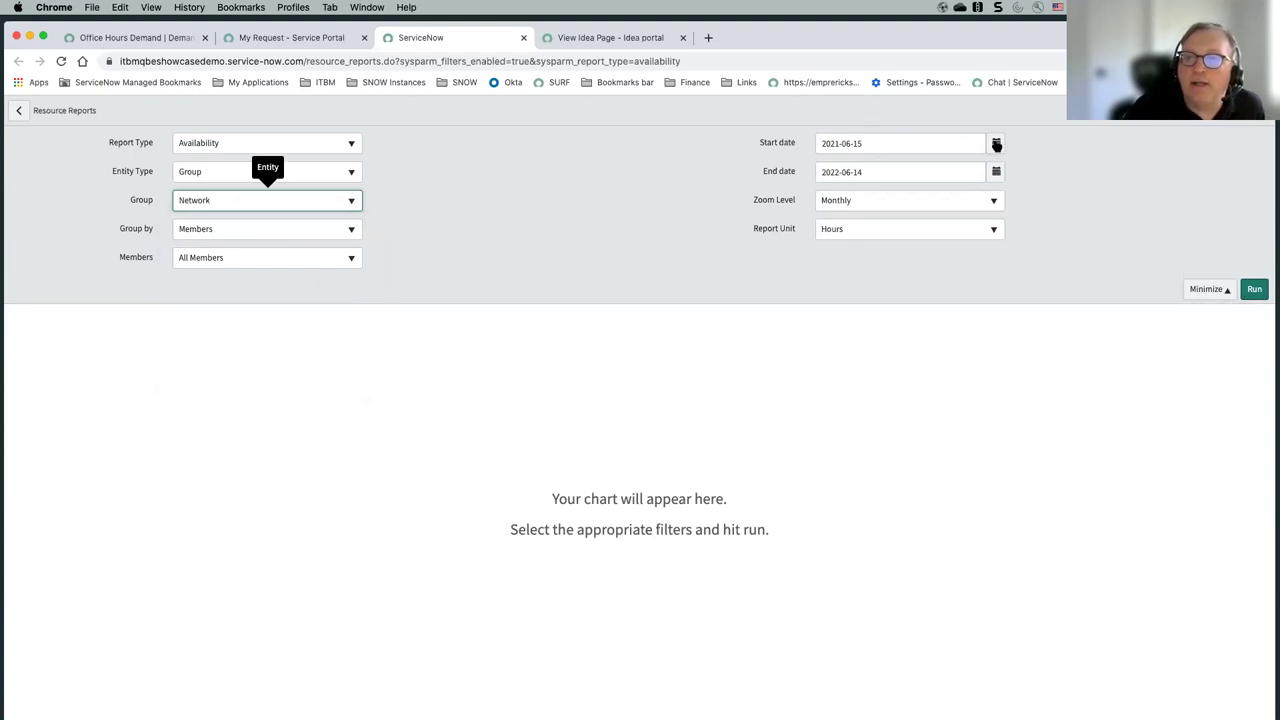
# - Set the report's end date to 2021-07-31 and run the availability report
pyautogui.click(995, 172)
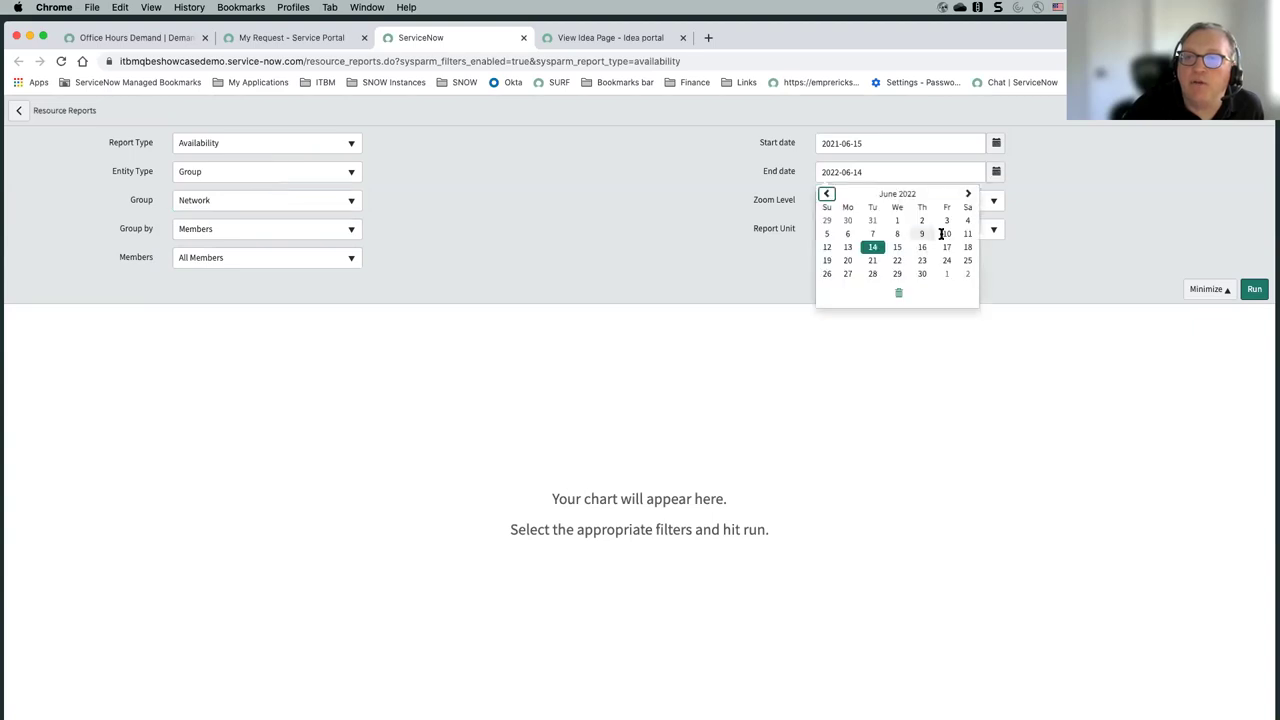
pyautogui.click(828, 196)
pyautogui.click(828, 196)
pyautogui.click(828, 196)
pyautogui.click(828, 196)
pyautogui.click(828, 196)
pyautogui.click(827, 195)
pyautogui.click(827, 195)
pyautogui.click(827, 195)
pyautogui.click(827, 195)
pyautogui.click(827, 195)
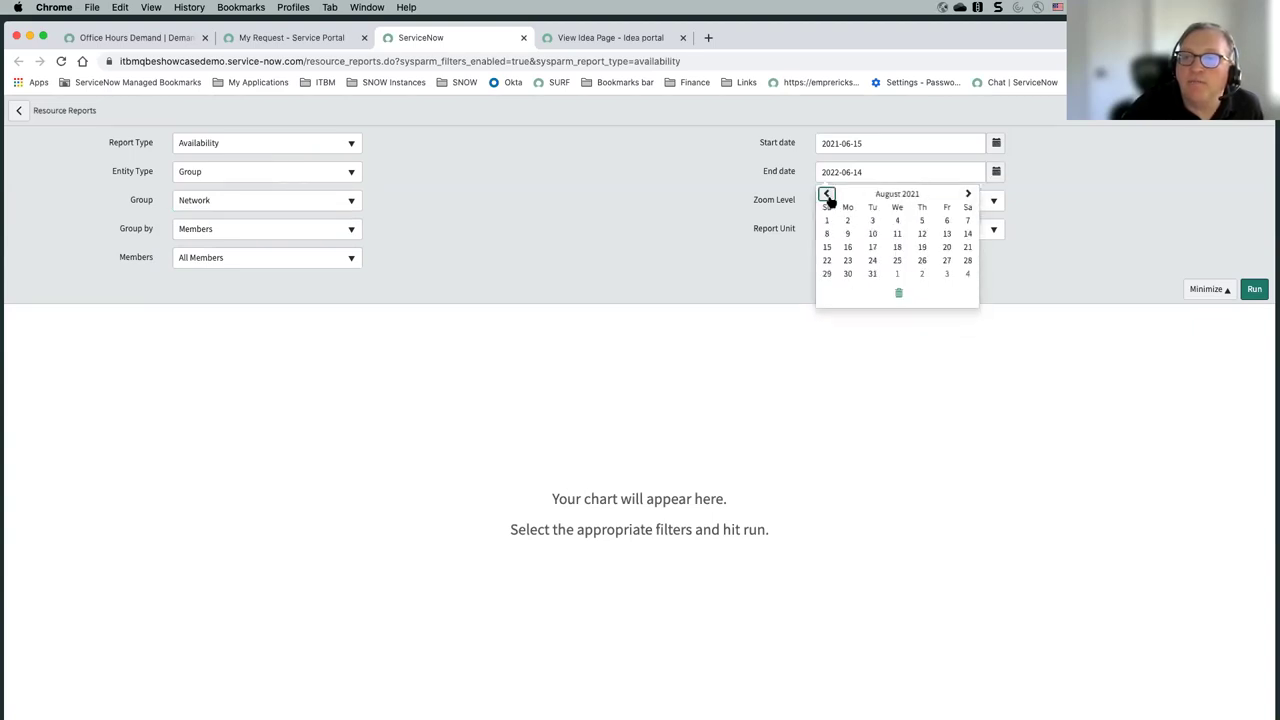
pyautogui.click(827, 194)
pyautogui.click(967, 275)
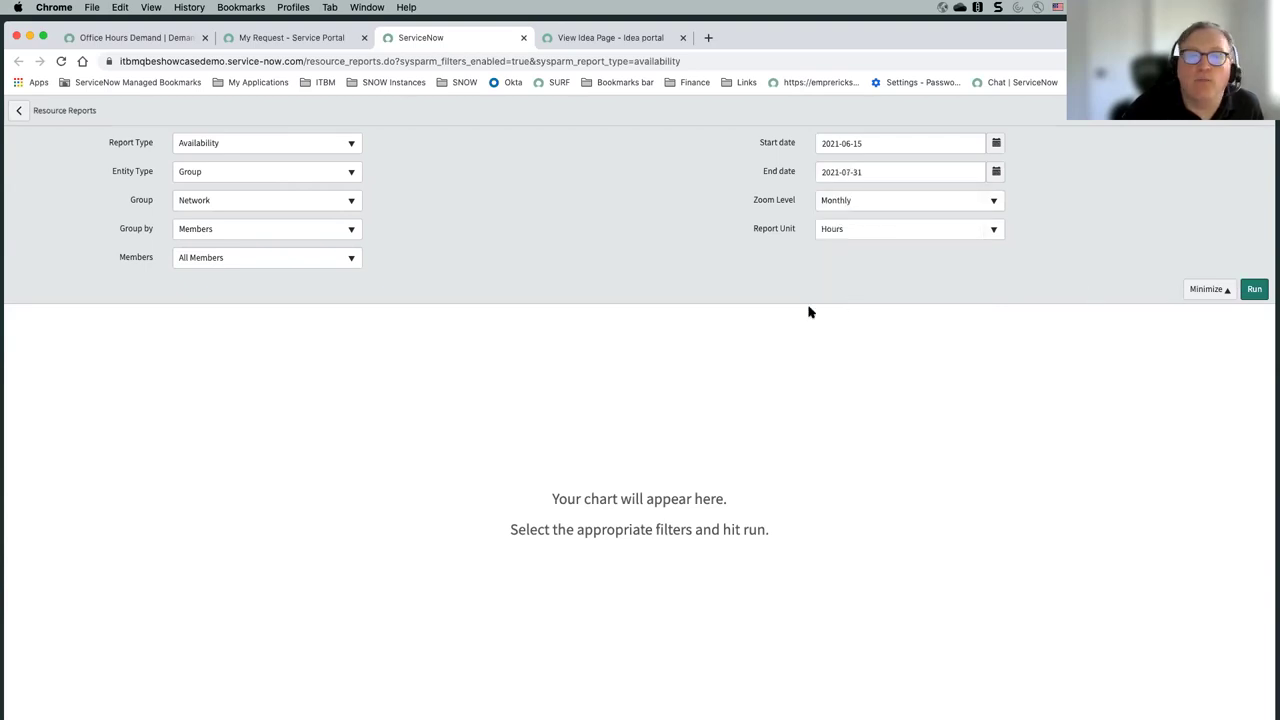
pyautogui.click(1253, 289)
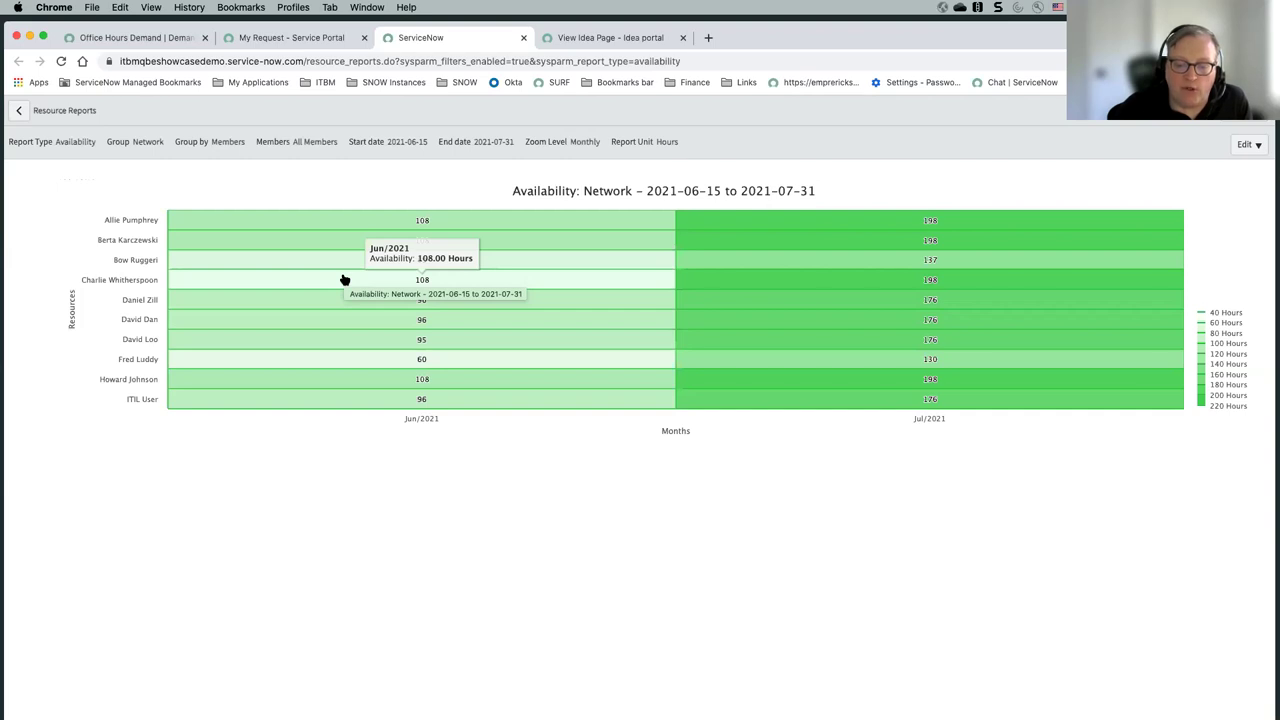
# - Return to the Office Hours Demand and open the Portfolio Planning Workbench in a new browser tab
pyautogui.click(290, 40)
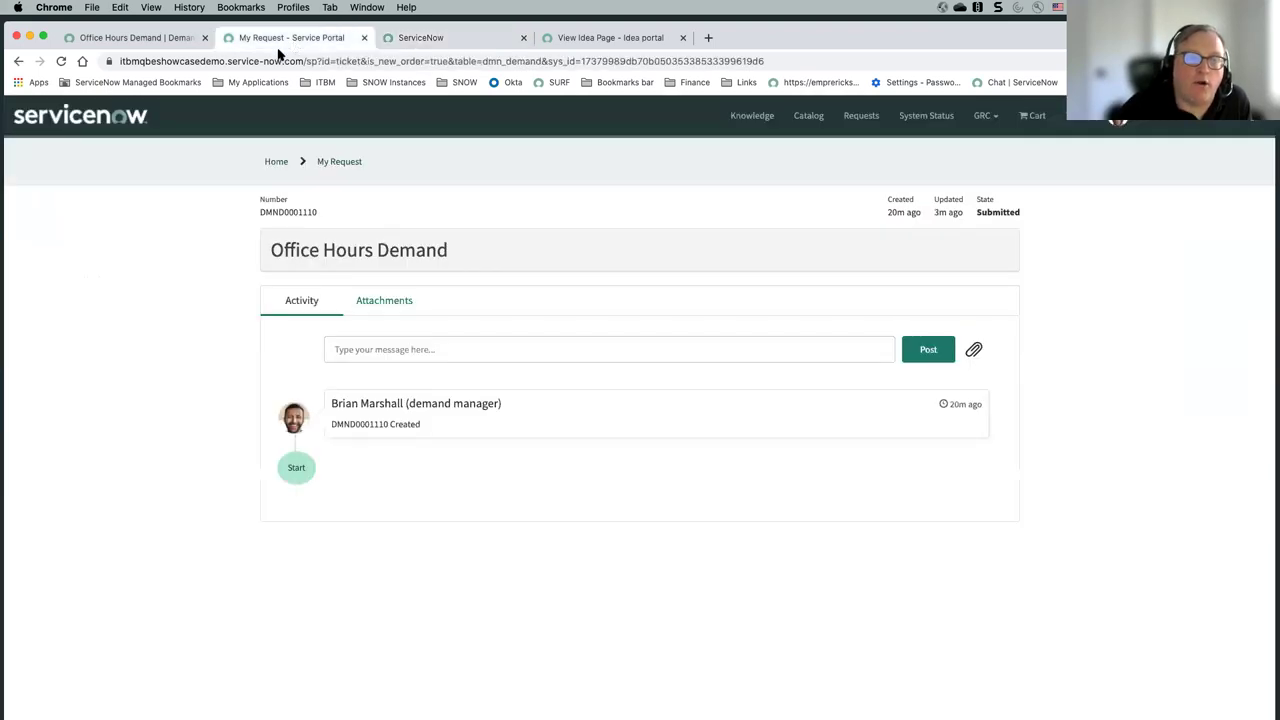
pyautogui.click(157, 44)
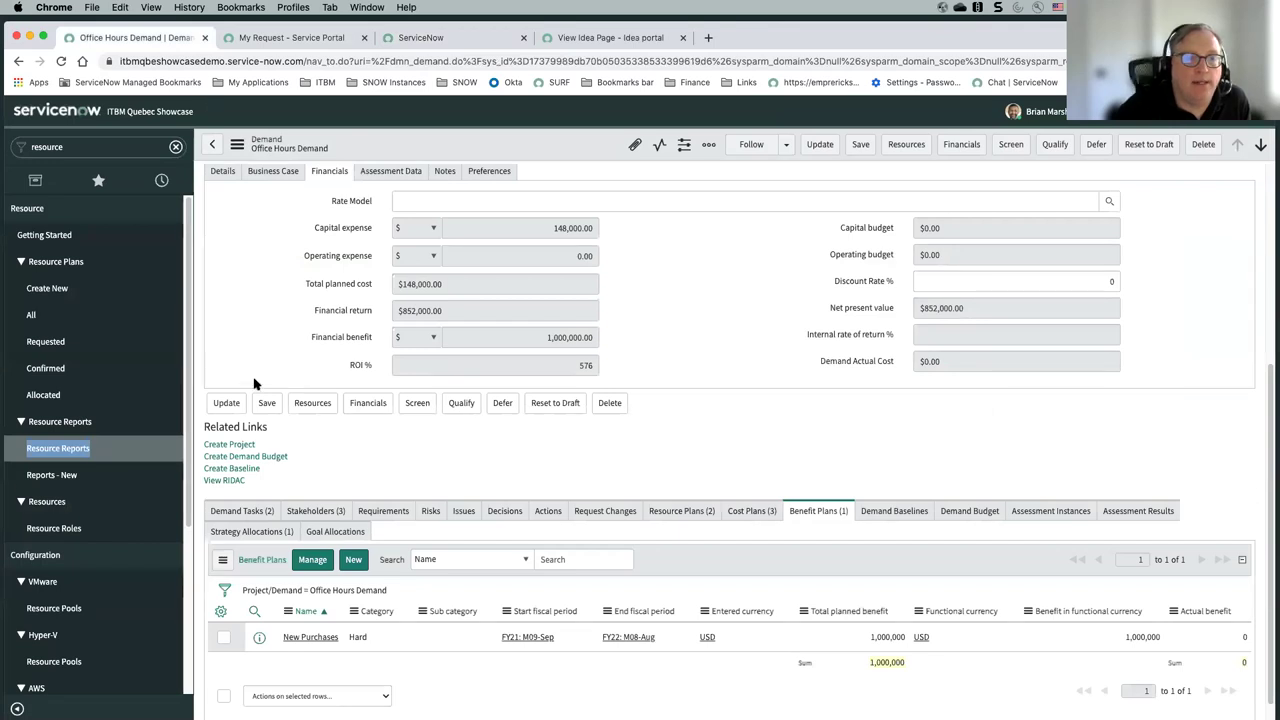
pyautogui.click(98, 147)
pyautogui.write('portf')
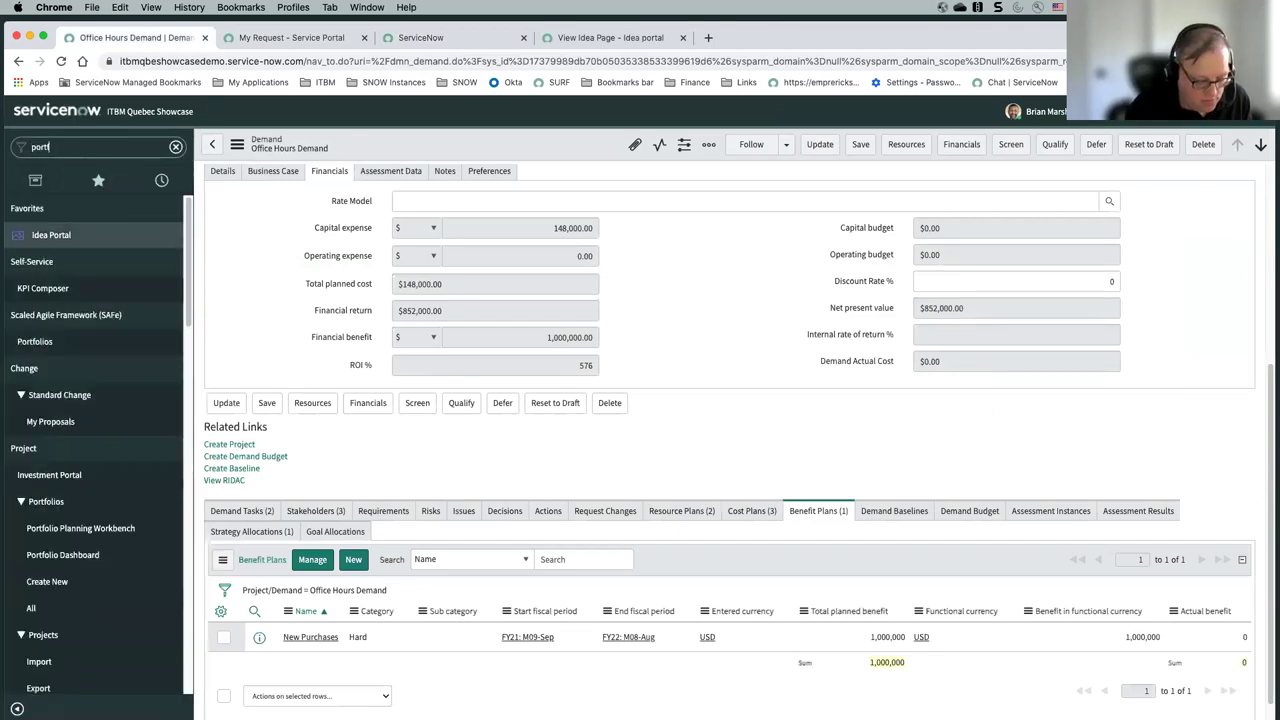
pyautogui.click(93, 312)
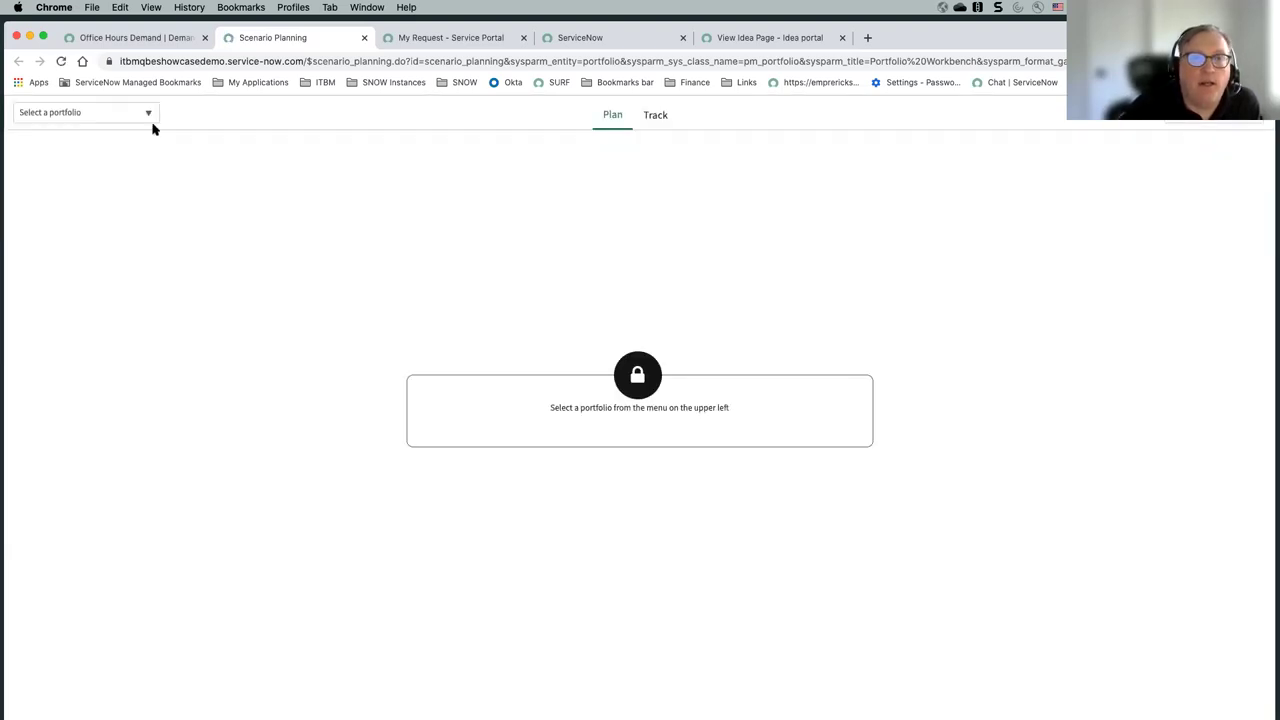
# - Select the Application Modernization portfolio and display its monthly resource heatmap for all groups
pyautogui.click(140, 116)
pyautogui.click(112, 161)
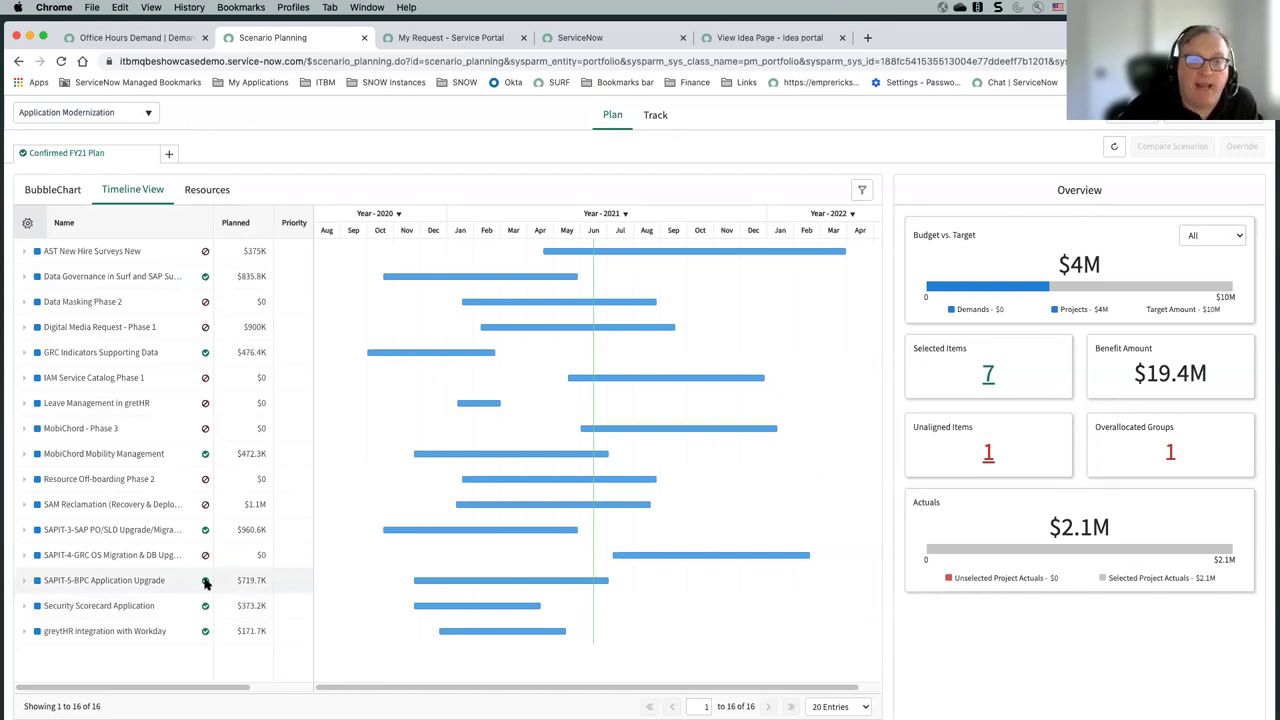
pyautogui.click(208, 190)
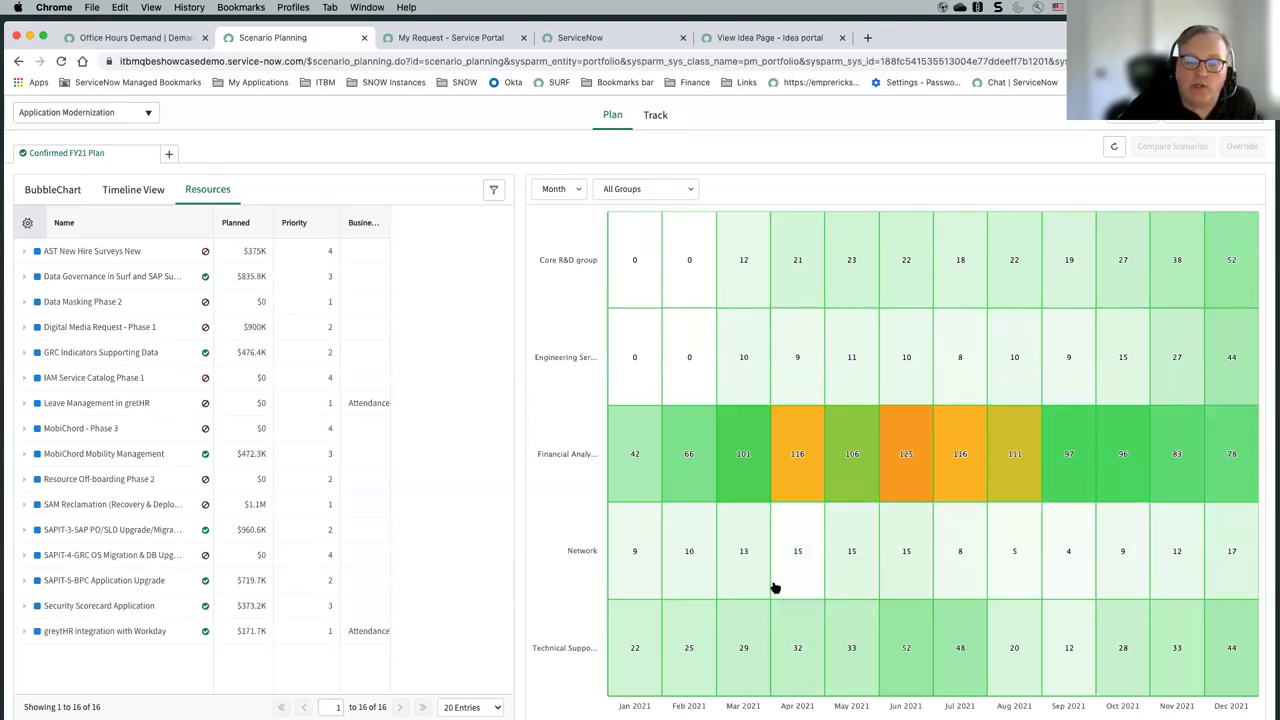
# - Return to the Office Hours Demand and open its resource plans in the resource planner
pyautogui.click(135, 37)
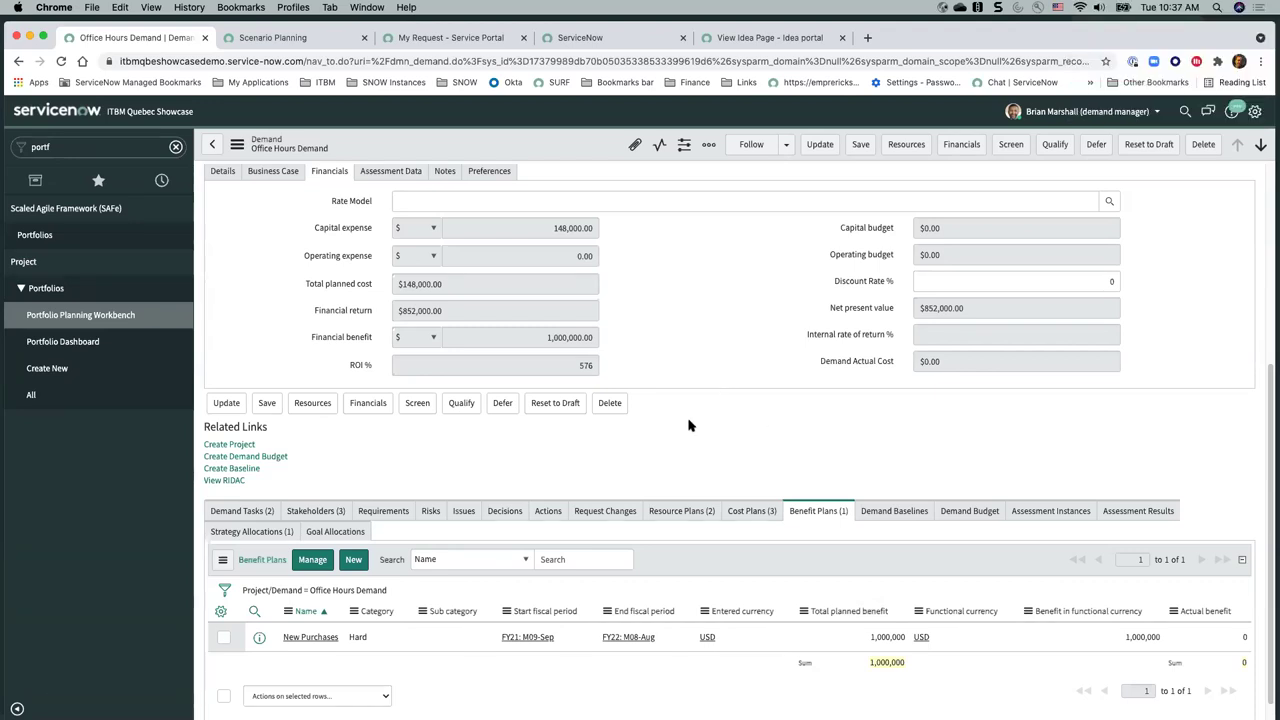
pyautogui.click(687, 513)
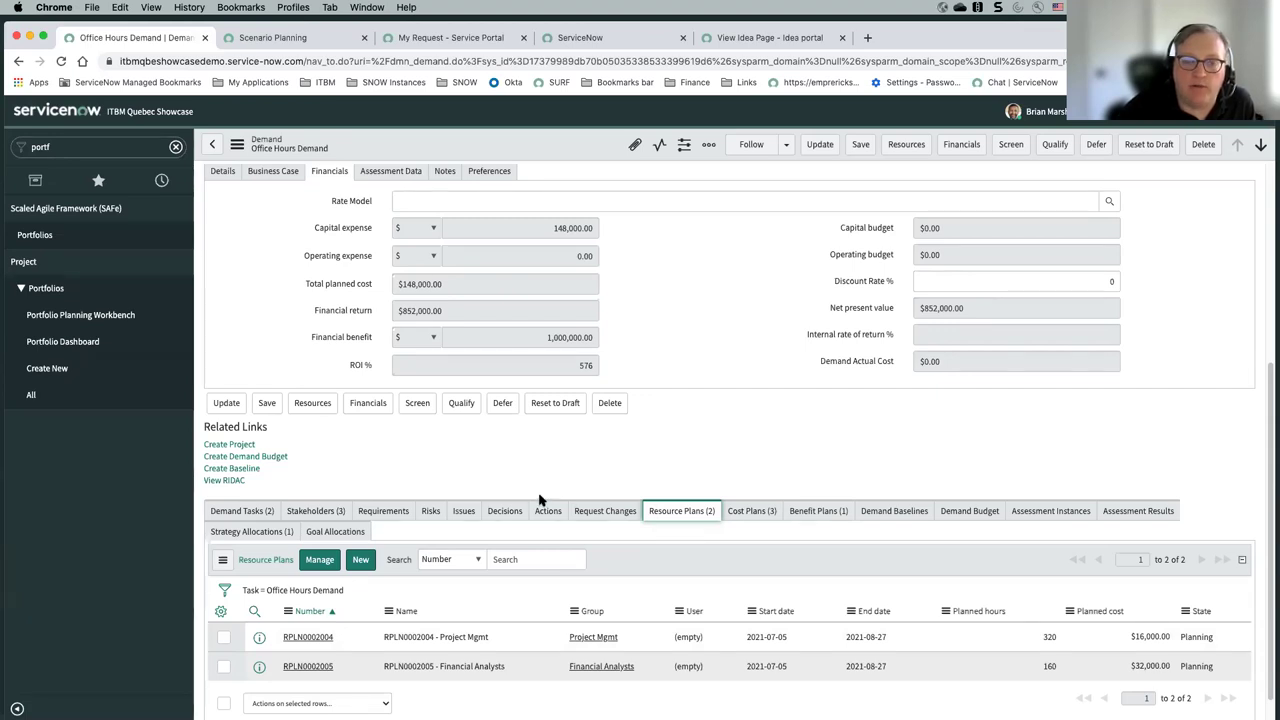
pyautogui.click(316, 562)
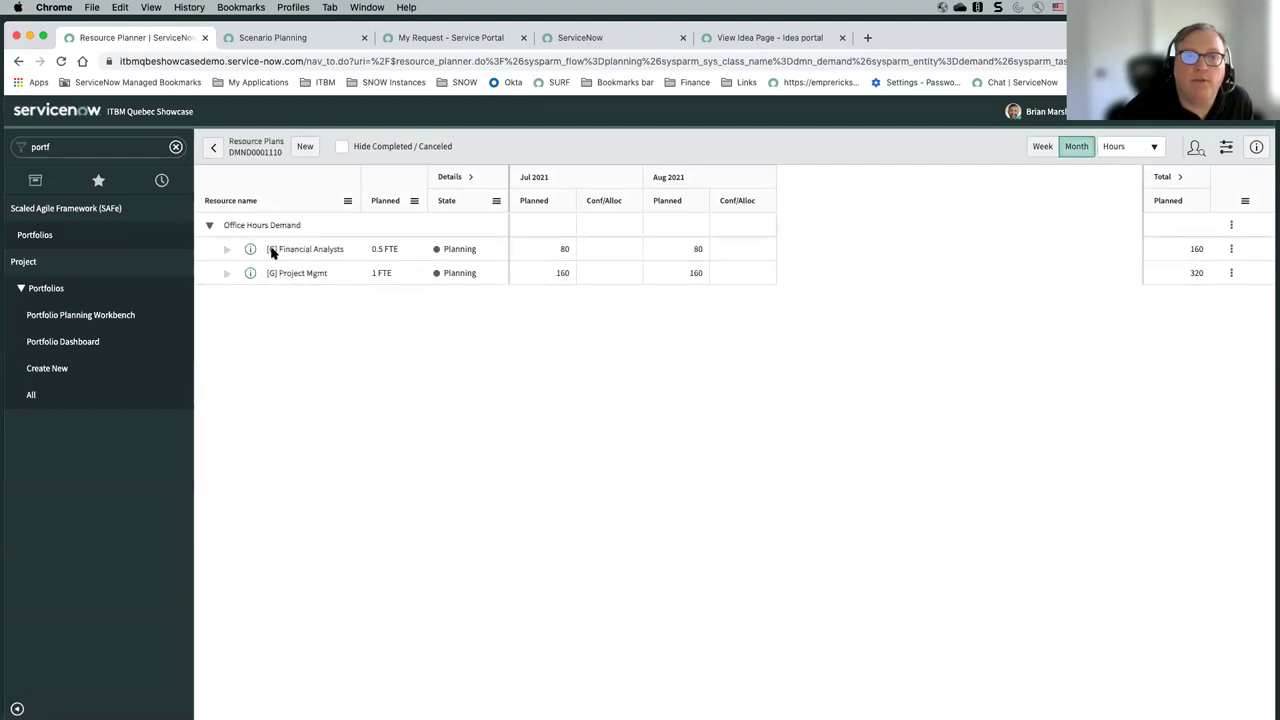
# - Examine the resource type and request type options on a new resource plan form, and close it without saving
pyautogui.click(305, 147)
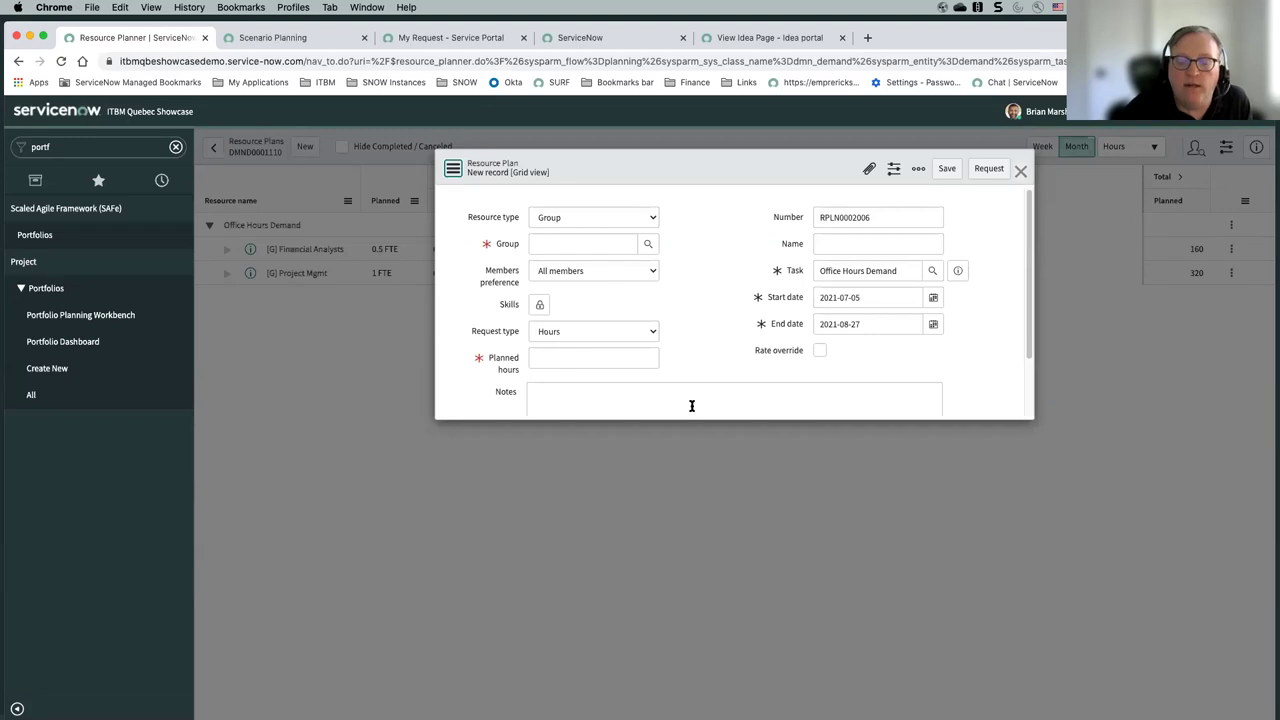
pyautogui.click(608, 216)
pyautogui.click(668, 206)
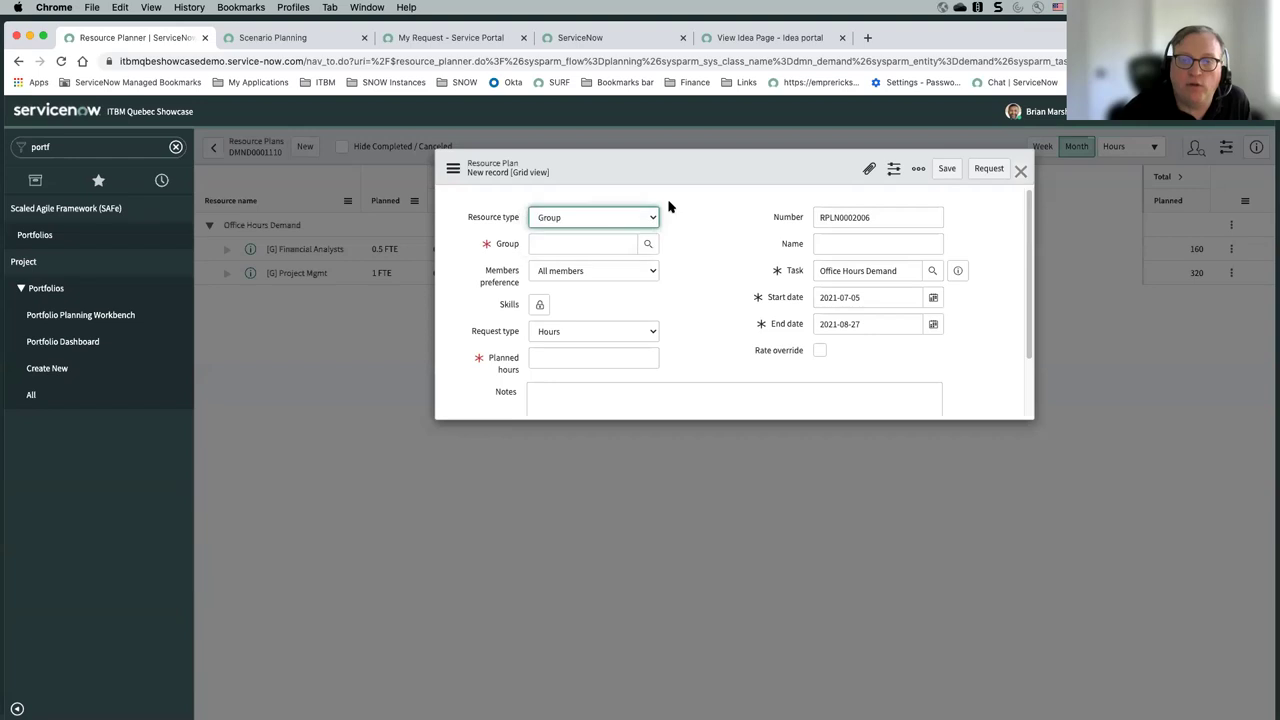
pyautogui.click(604, 341)
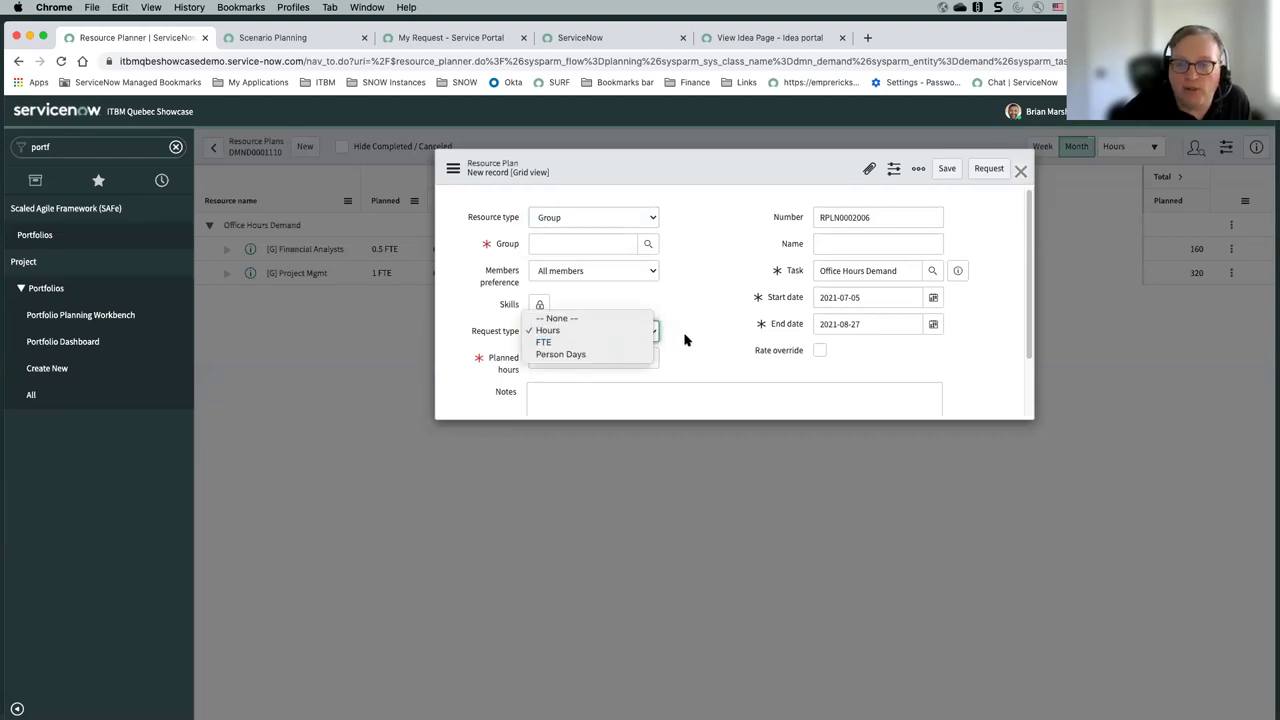
pyautogui.click(894, 357)
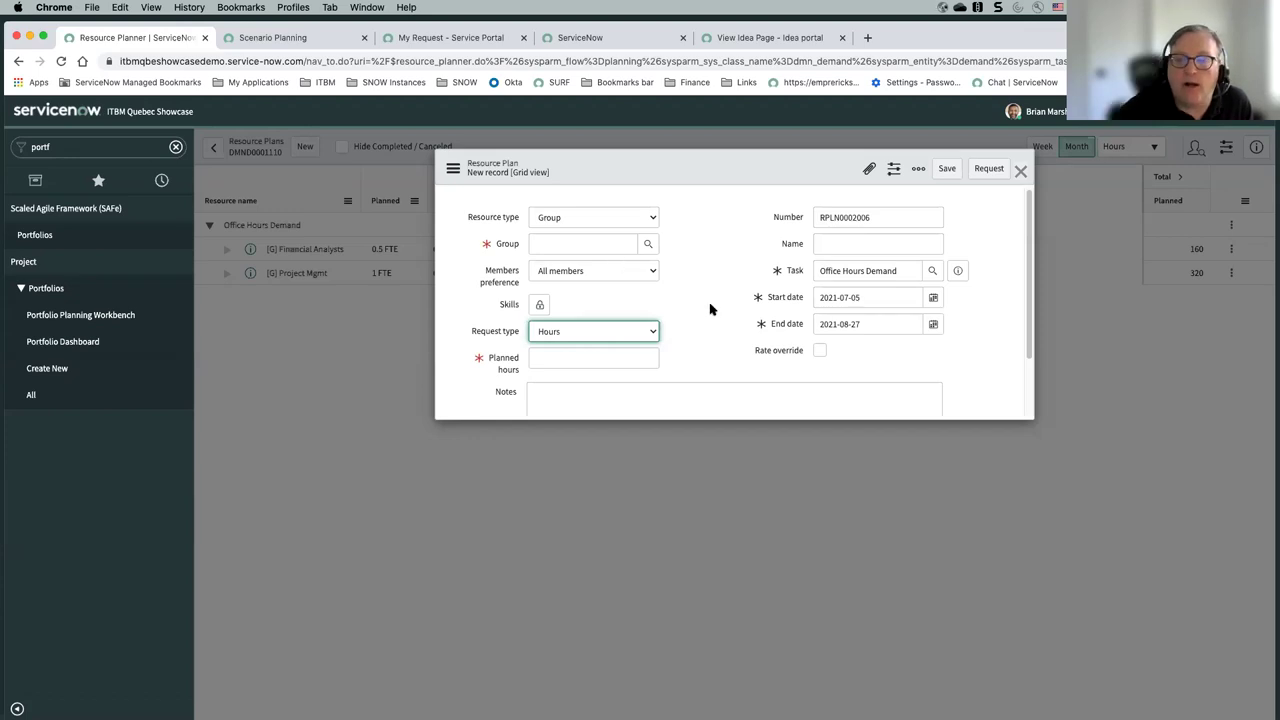
pyautogui.click(1021, 172)
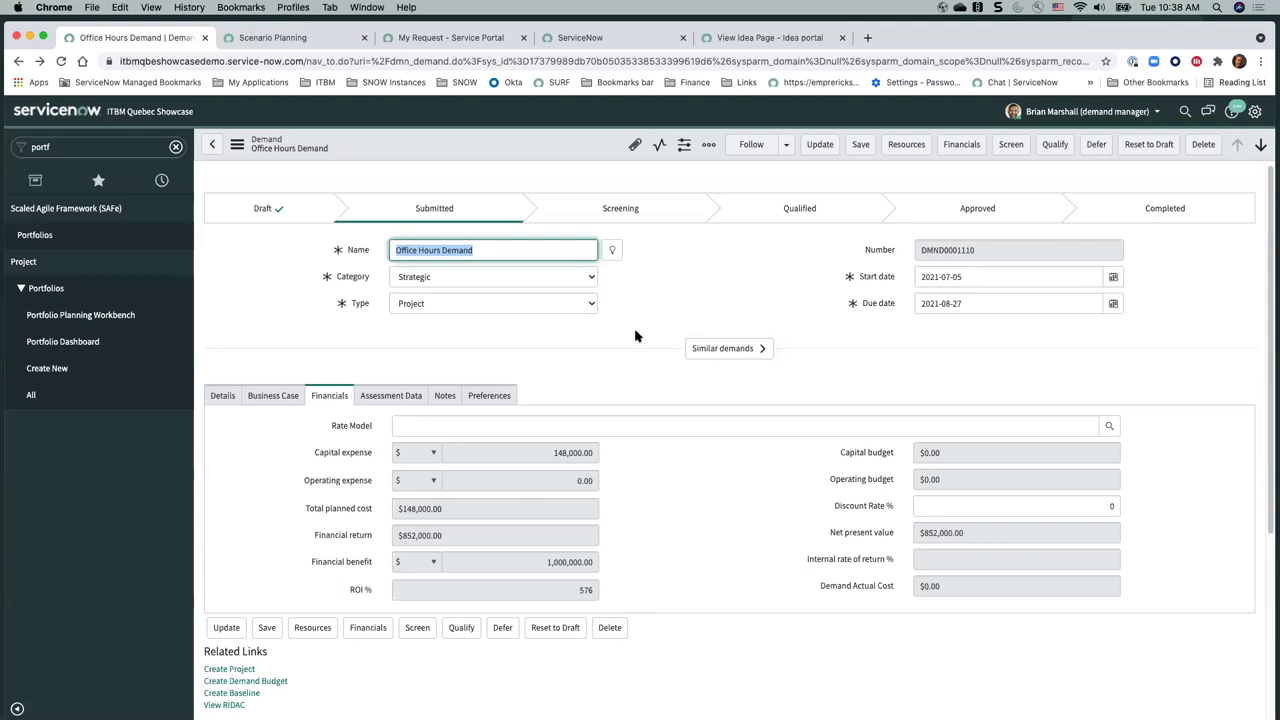
# - Review the July and August 2021 member availability for the Financial Analysts and Project Mgmt resource plans, and return to the demand
pyautogui.scroll(-5, 537, 418)
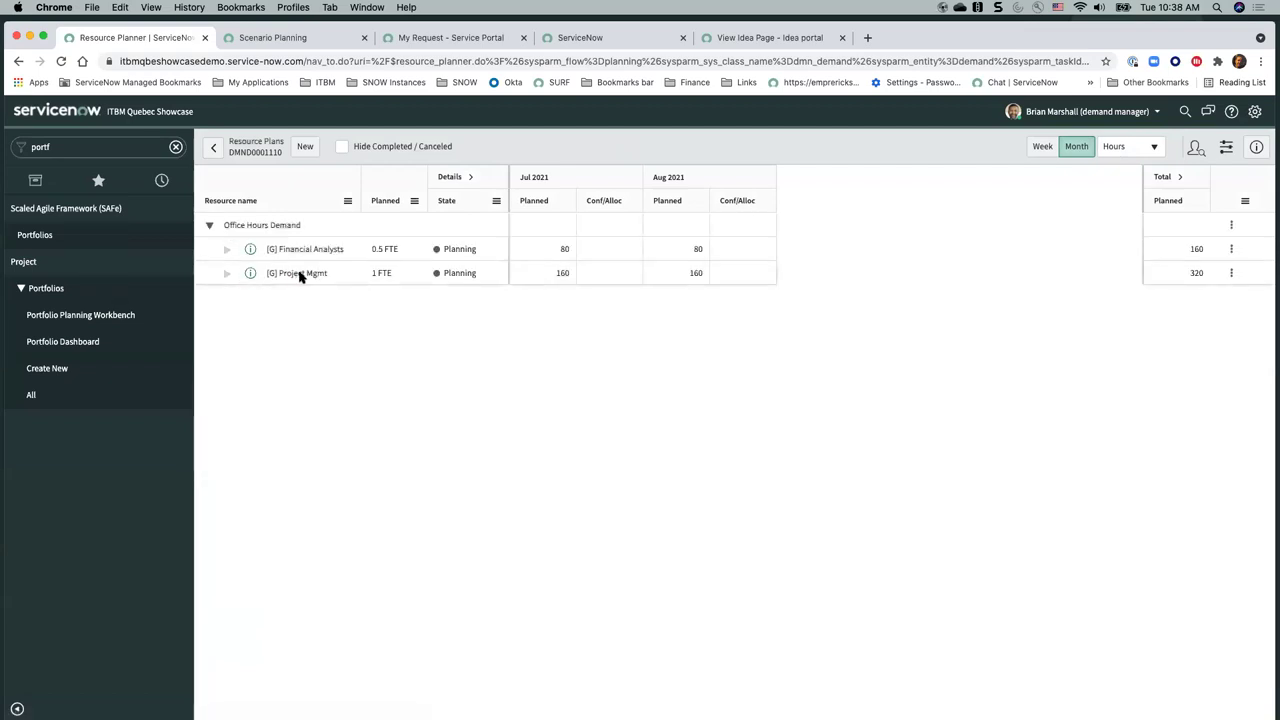
pyautogui.click(229, 249)
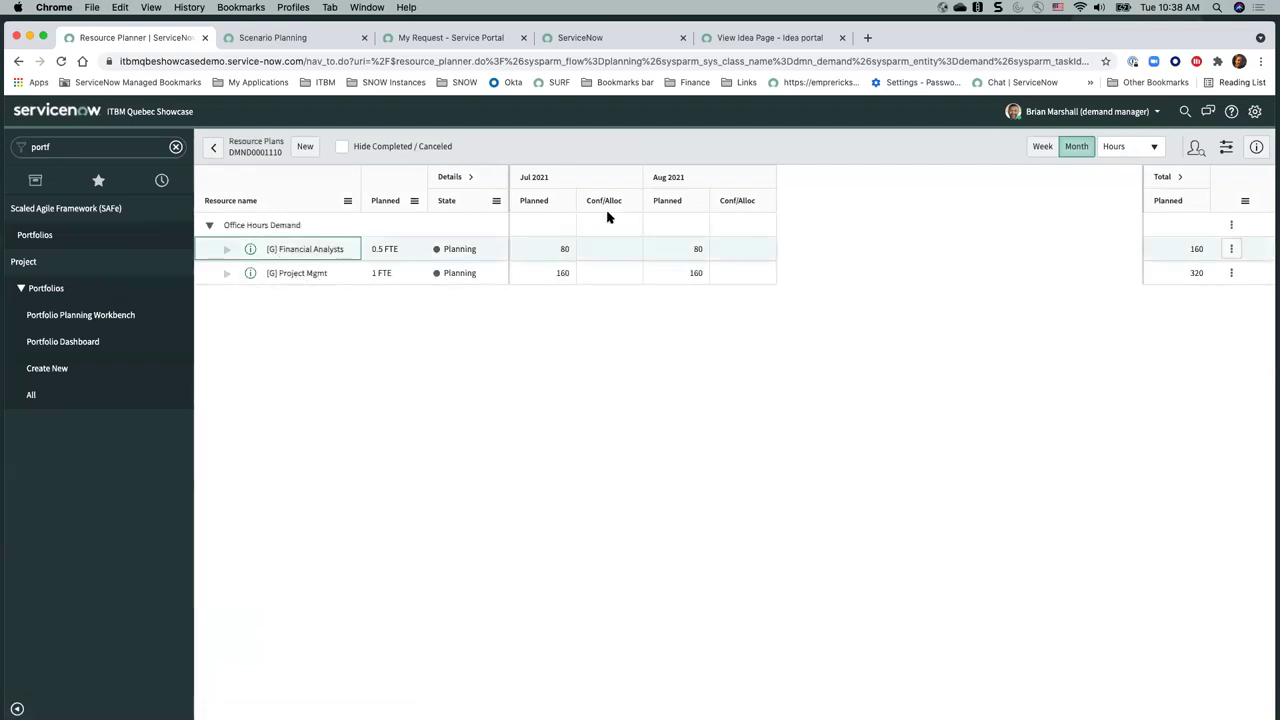
pyautogui.click(1194, 147)
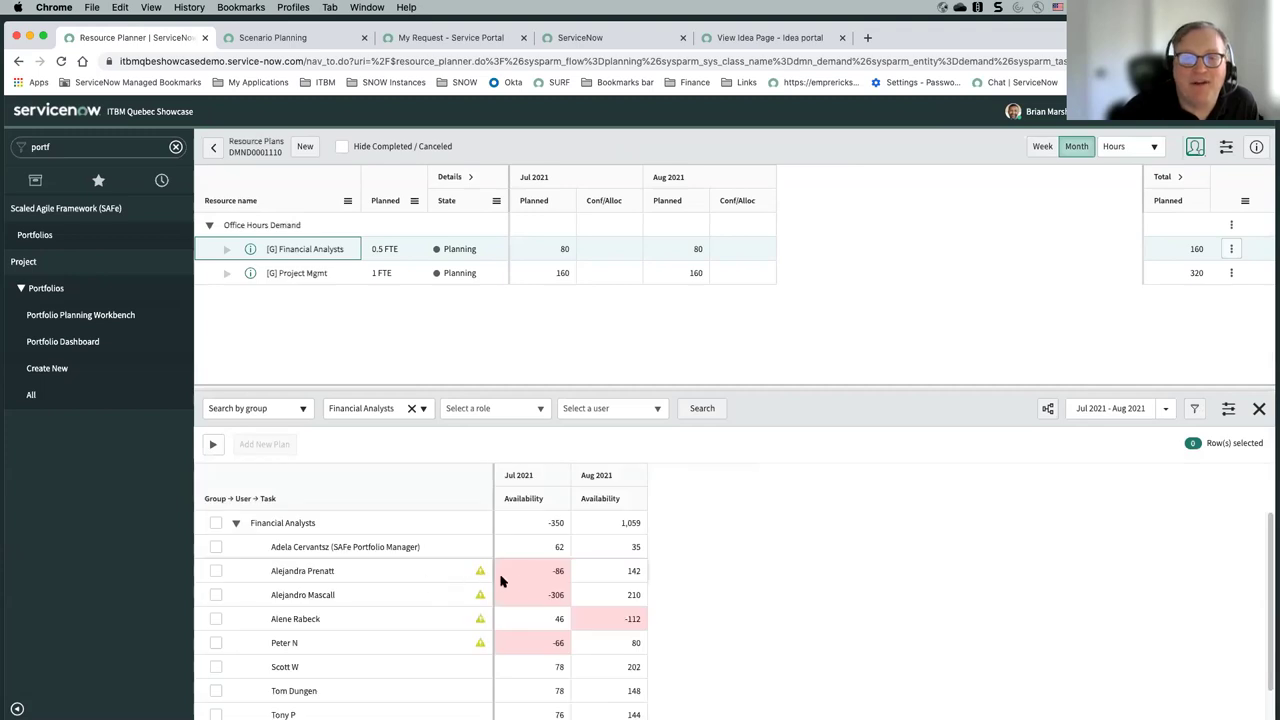
pyautogui.scroll(-2, 606, 608)
pyautogui.scroll(2, 613, 620)
pyautogui.scroll(-2, 615, 619)
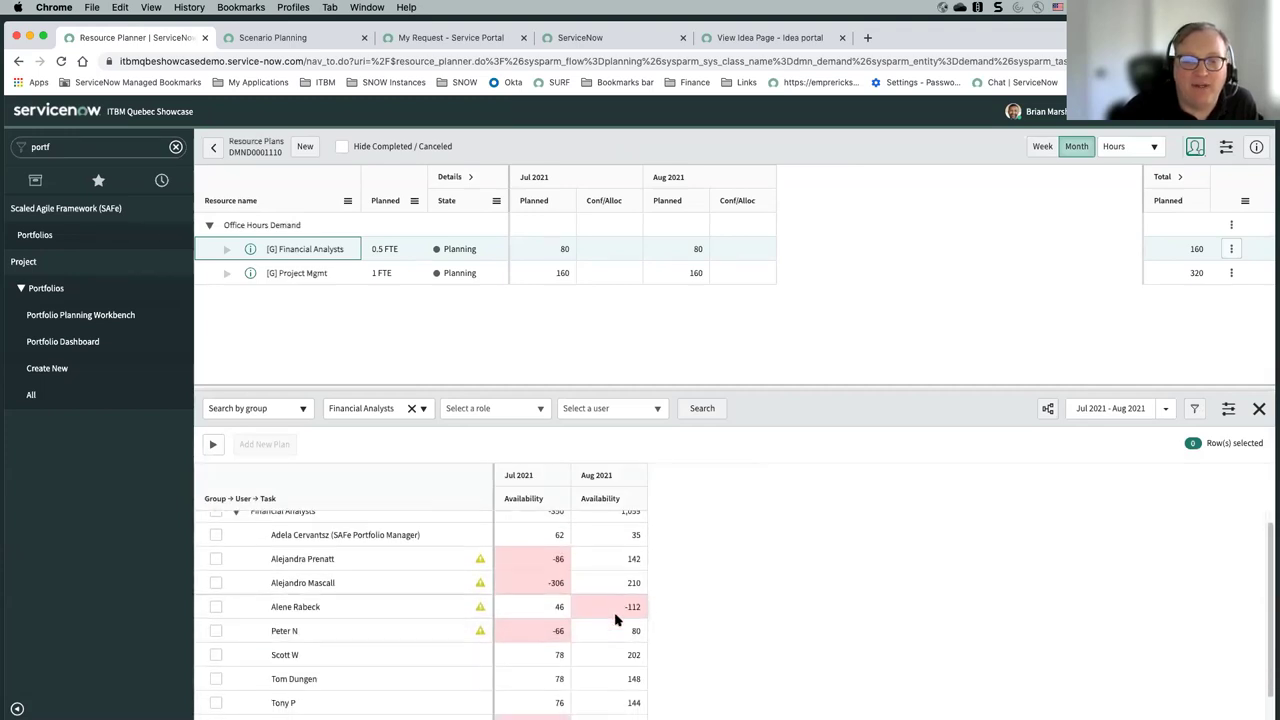
pyautogui.scroll(1, 617, 619)
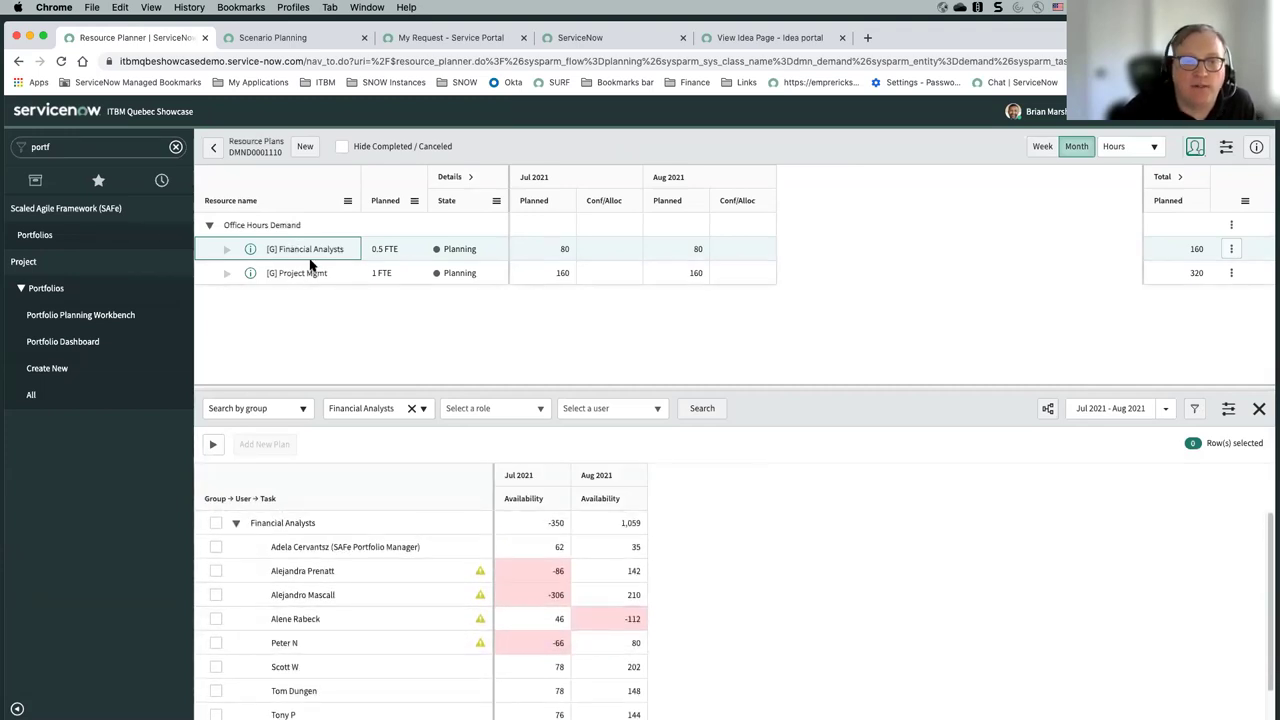
pyautogui.click(322, 276)
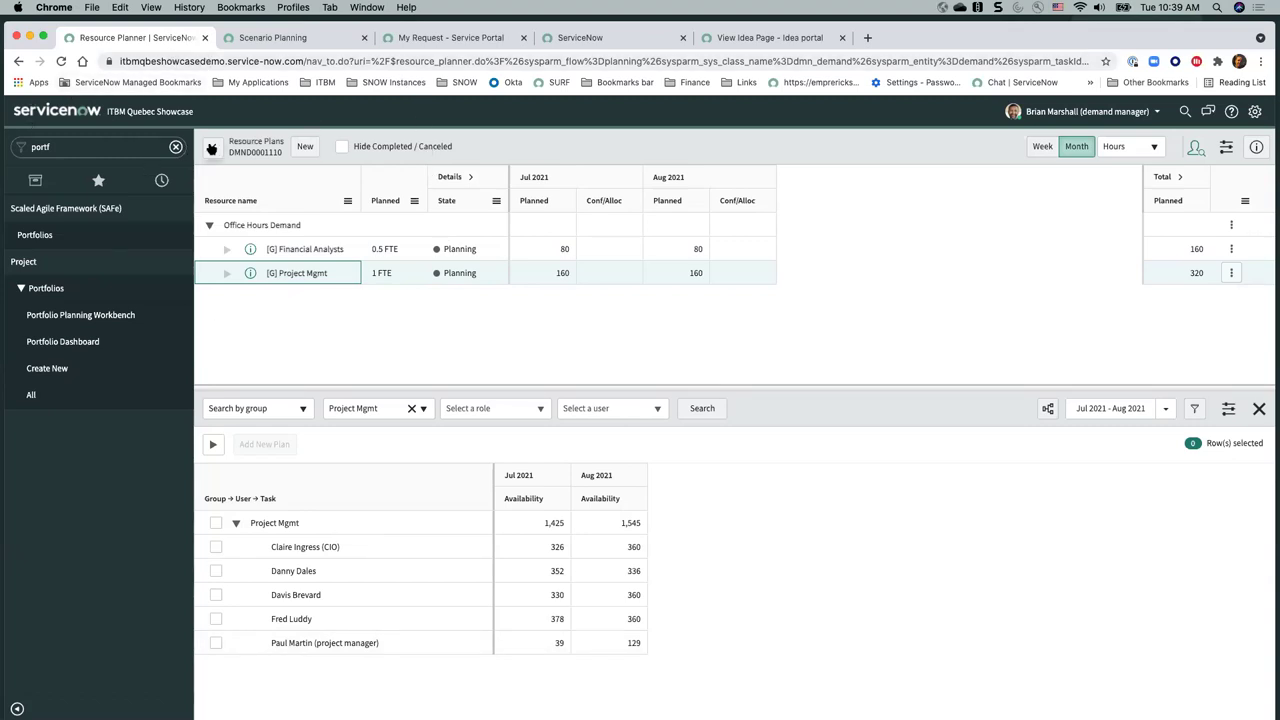
pyautogui.click(213, 148)
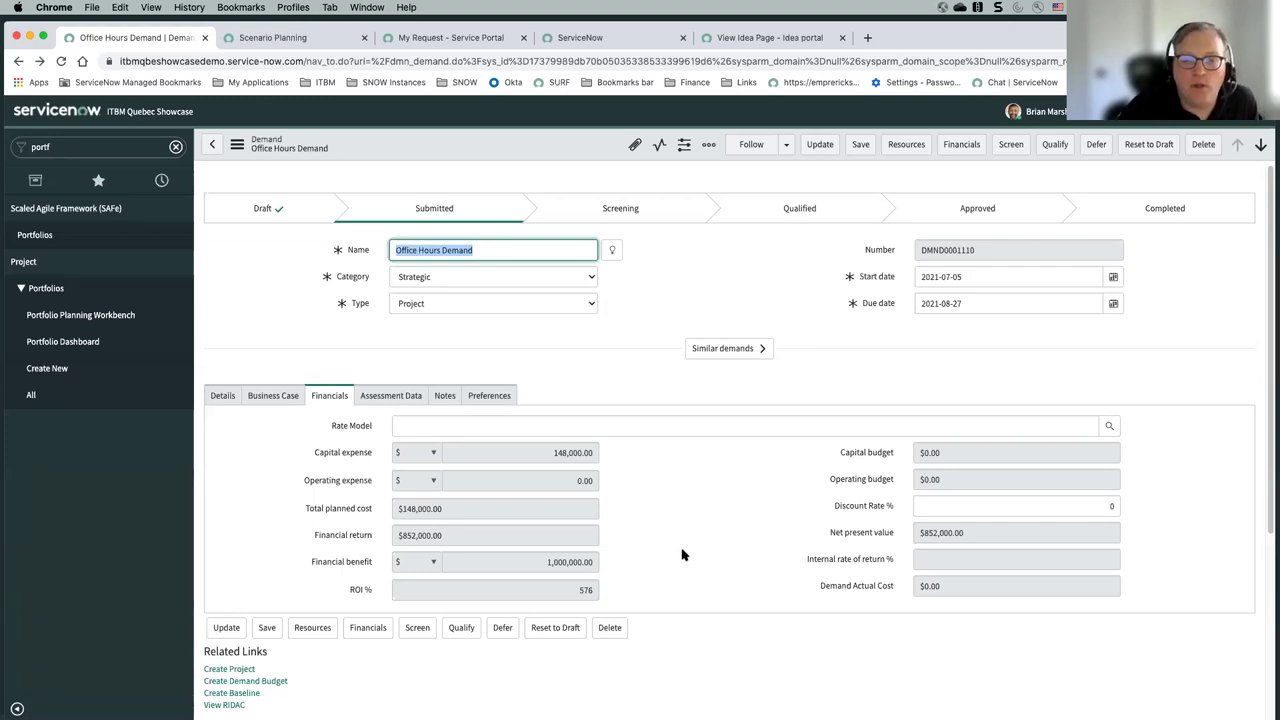
# - Review the Office Hours Demand's financials and resource plans, and move the demand to the Screening stage
pyautogui.scroll(-2, 681, 555)
pyautogui.scroll(-2, 681, 553)
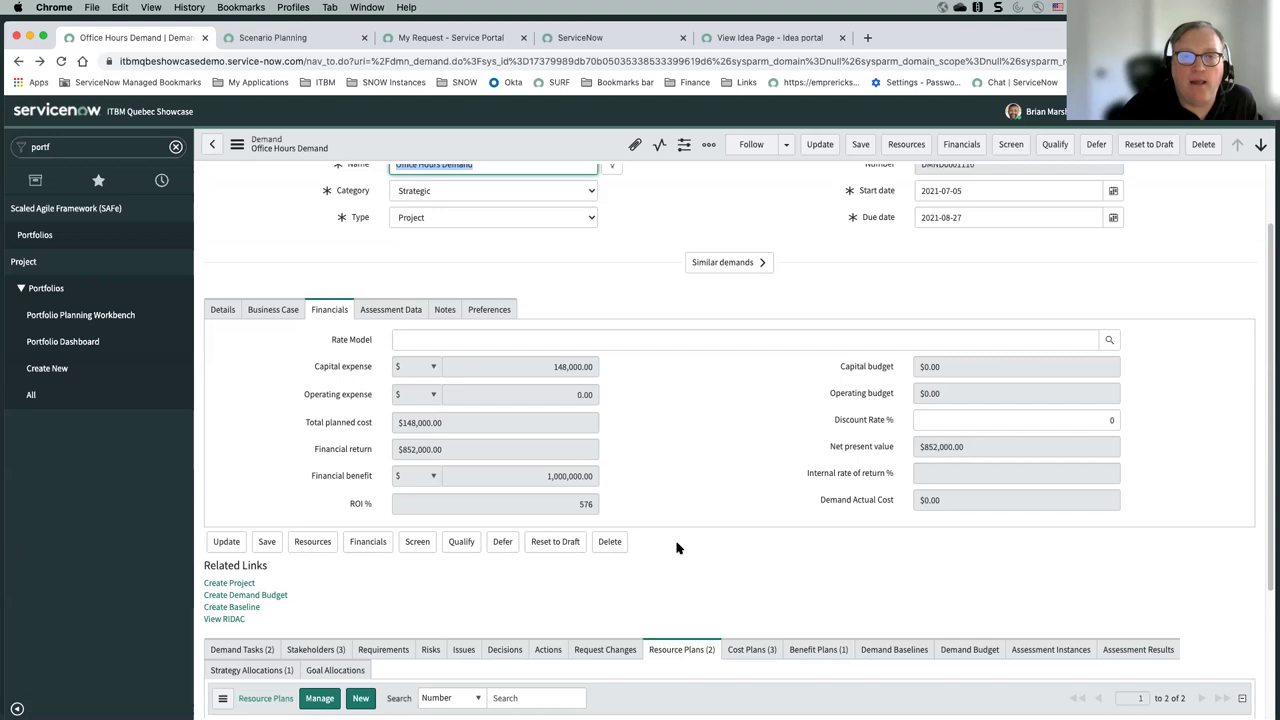
pyautogui.scroll(2, 676, 548)
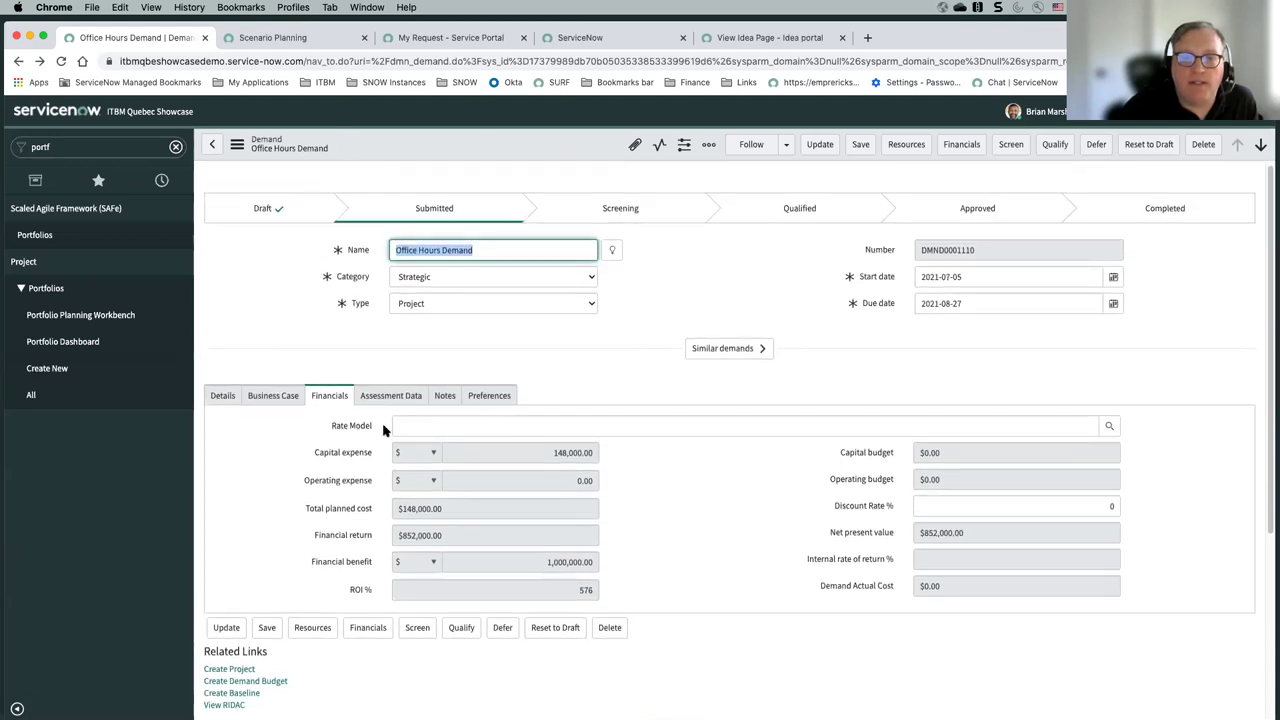
pyautogui.scroll(-5, 646, 491)
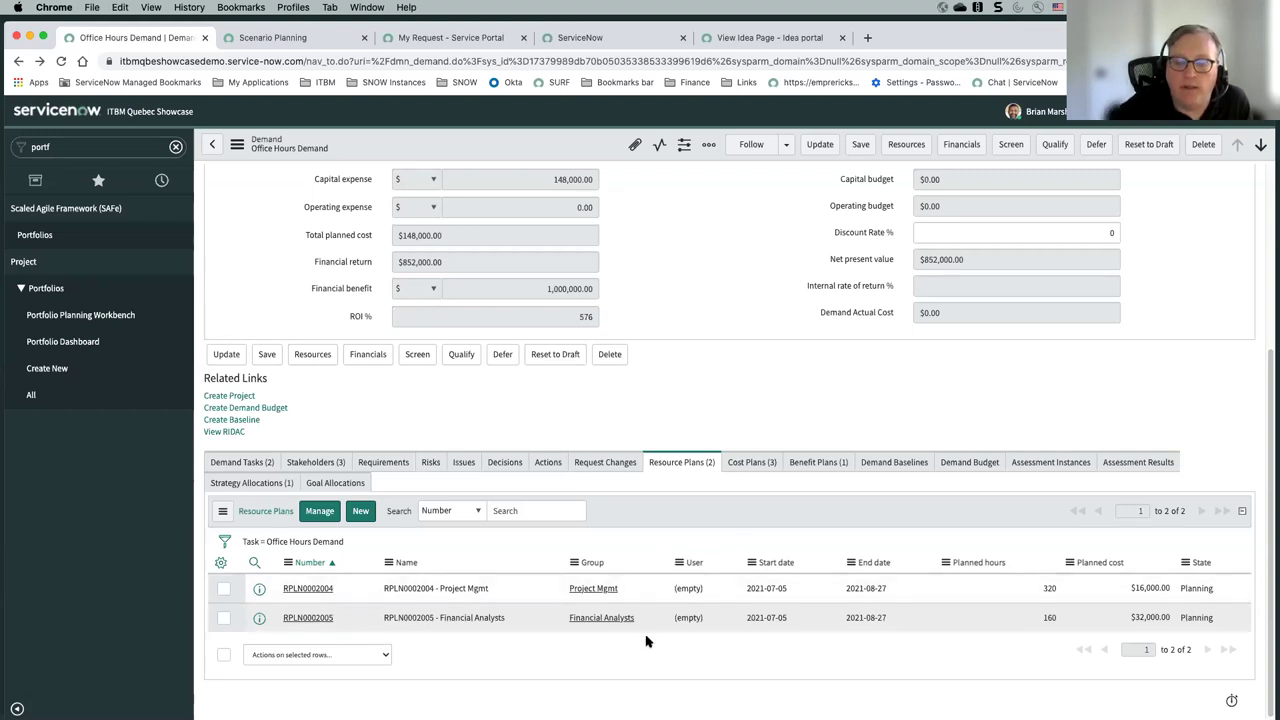
pyautogui.scroll(4, 654, 638)
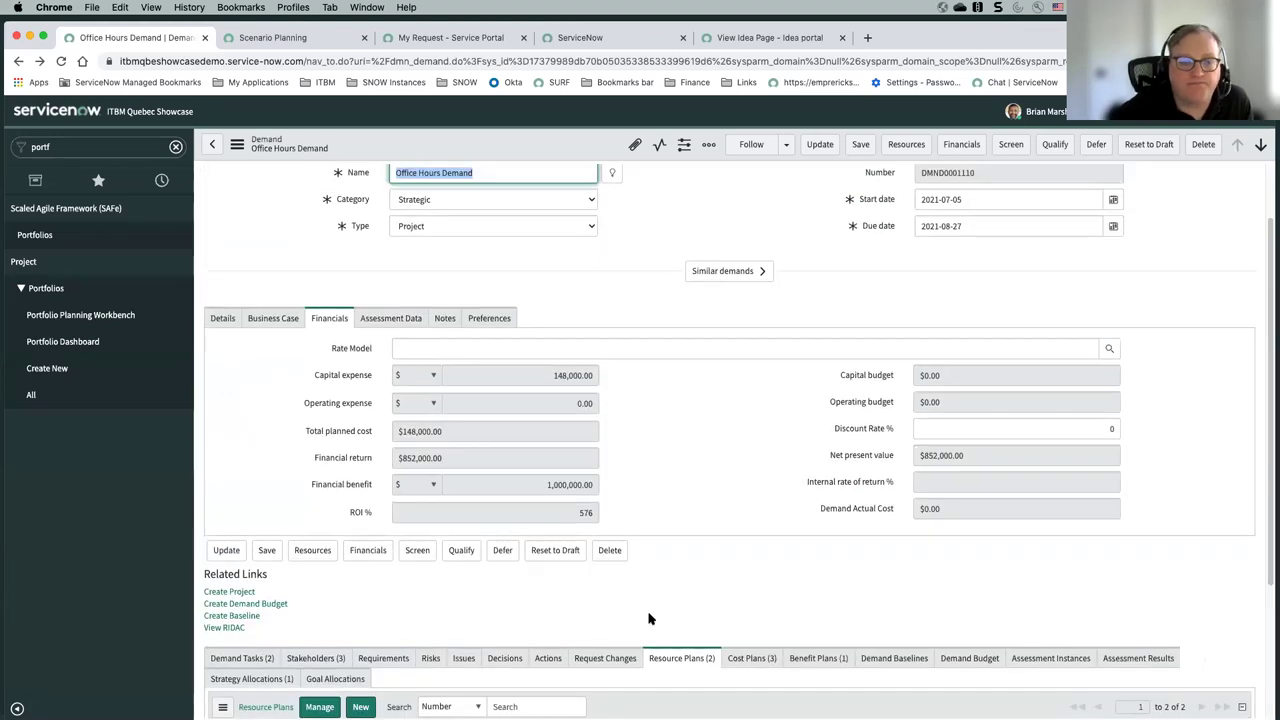
pyautogui.scroll(2, 650, 620)
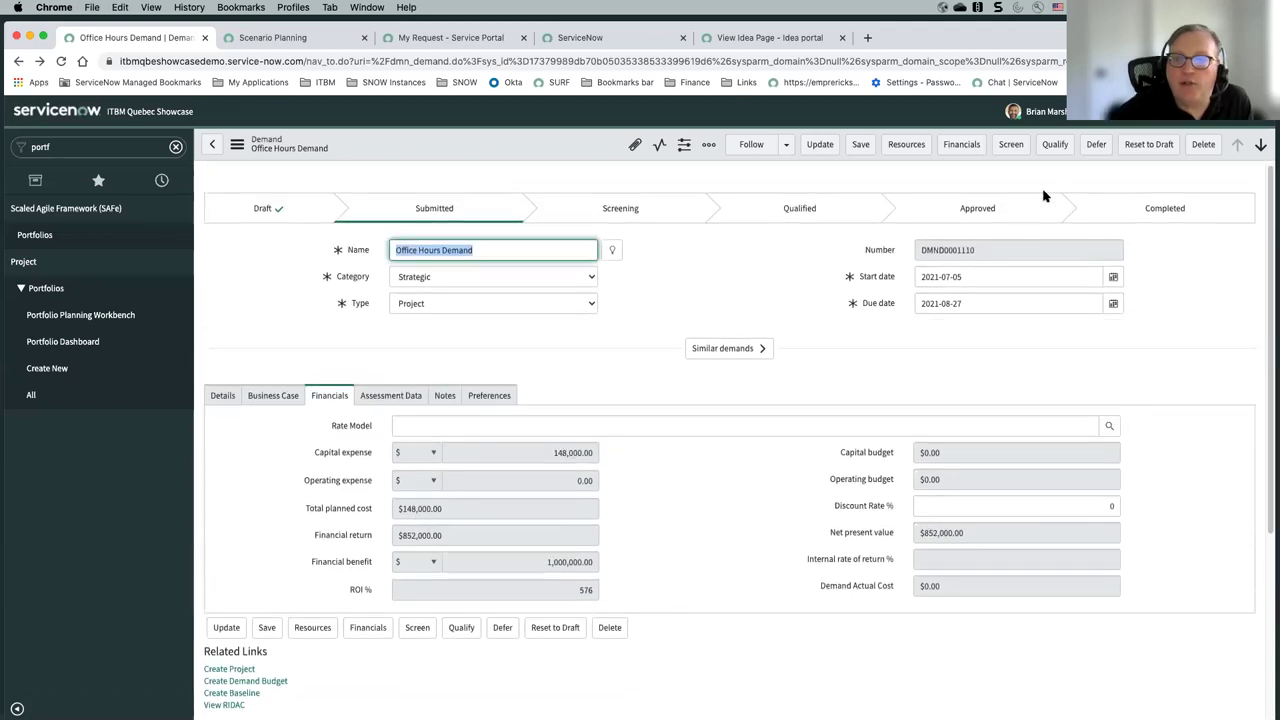
pyautogui.click(1010, 146)
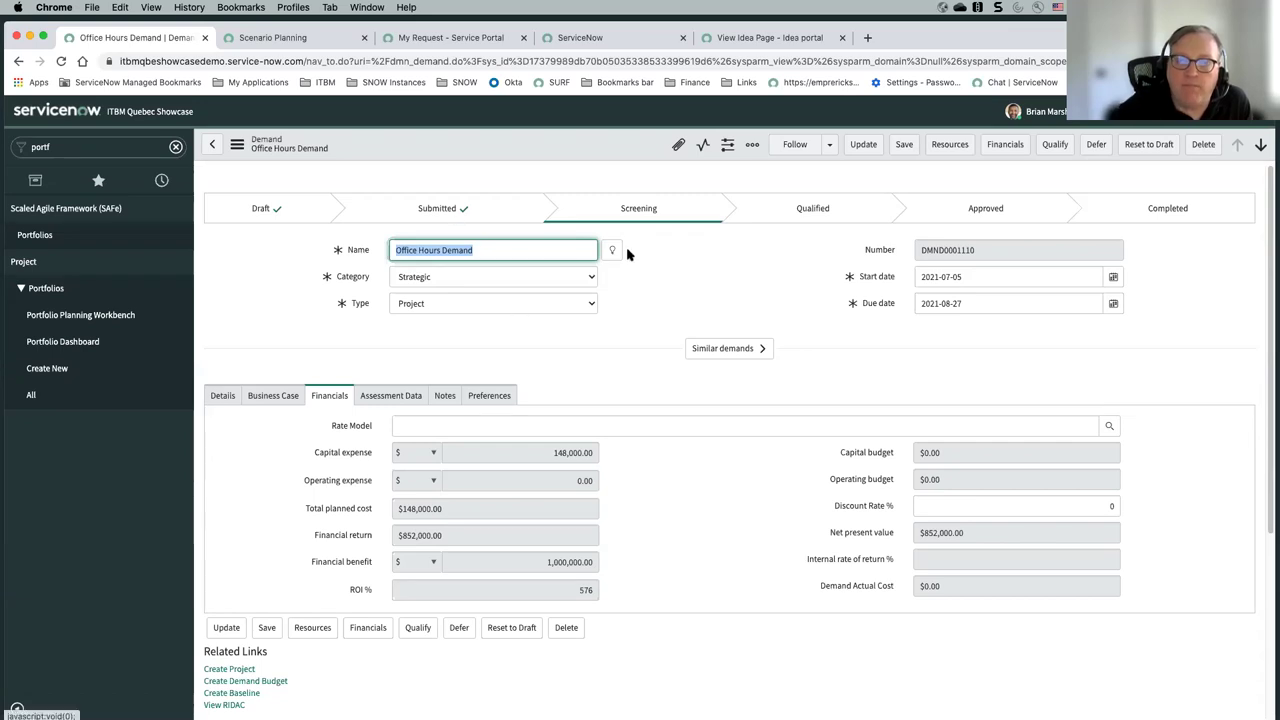
pyautogui.scroll(-5, 731, 574)
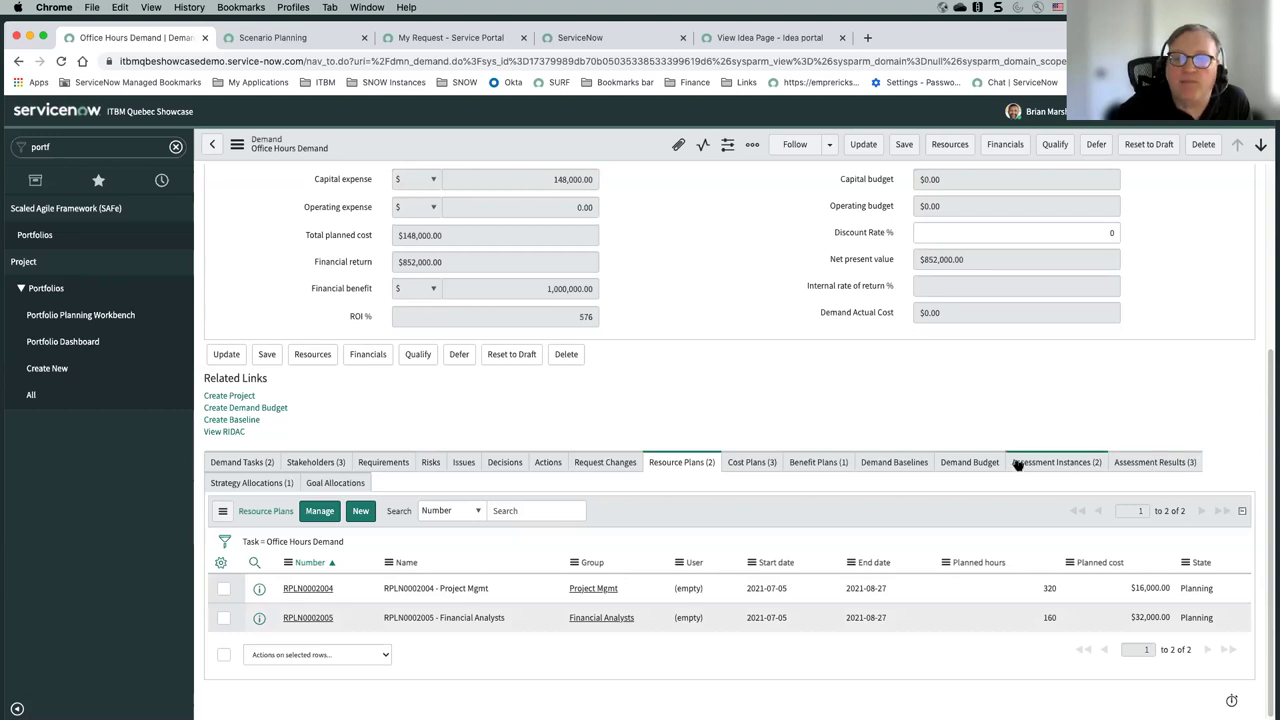
pyautogui.scroll(3, 643, 465)
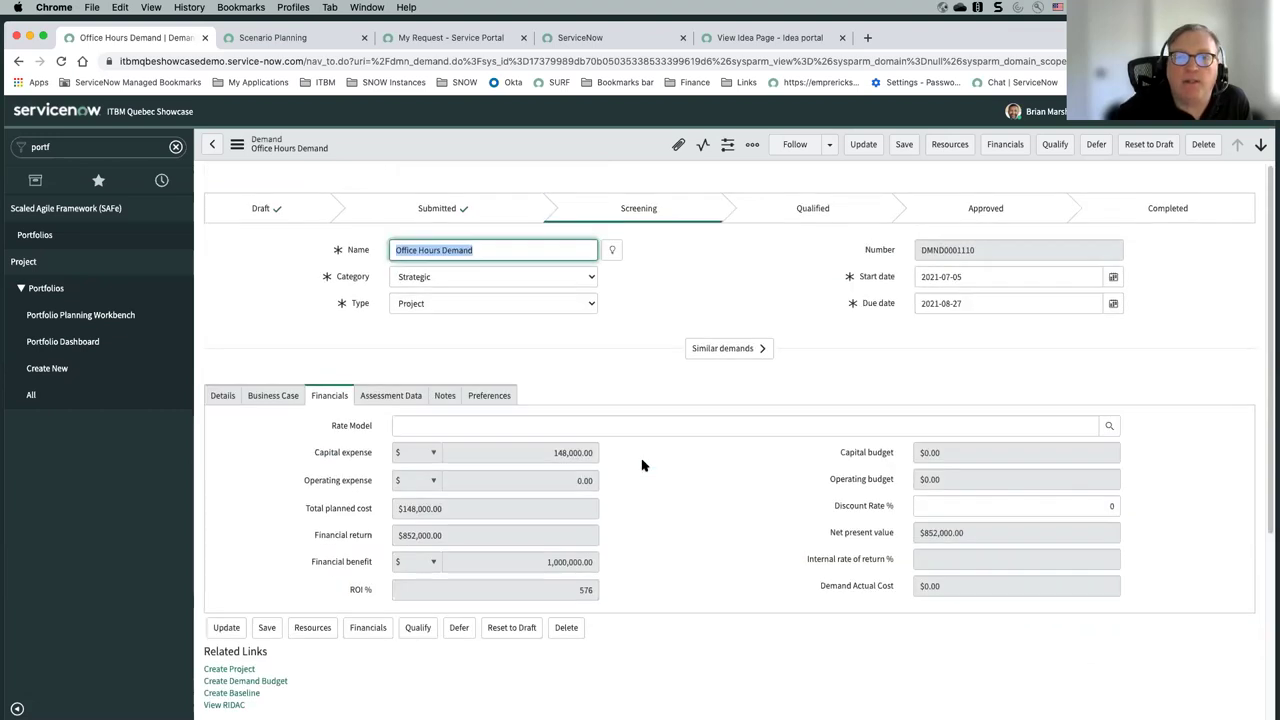
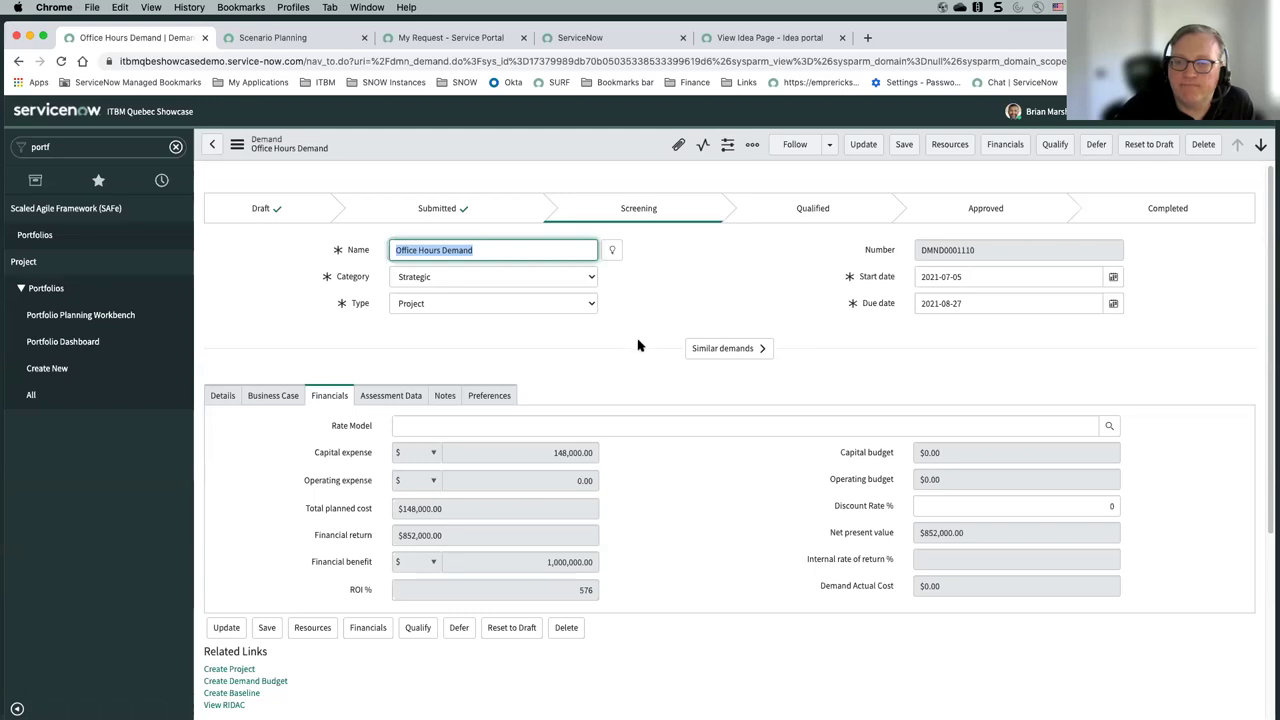
pyautogui.scroll(-5, 766, 466)
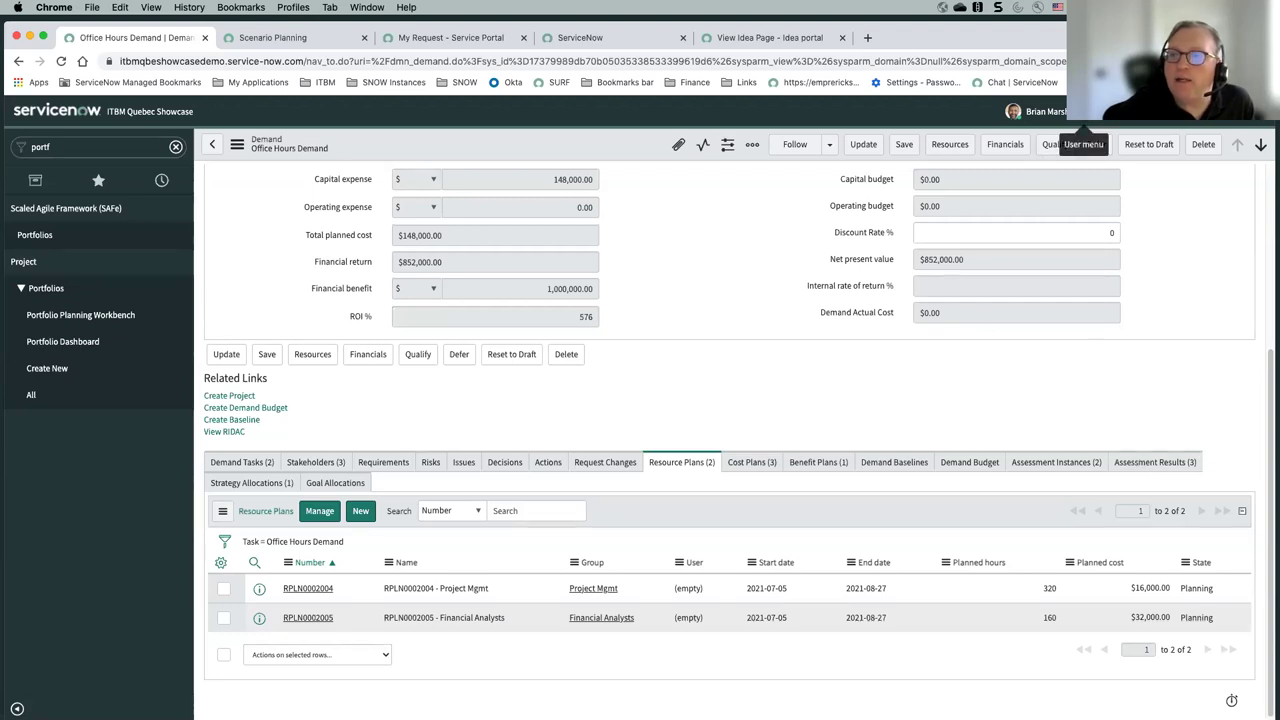
pyautogui.click(1080, 112)
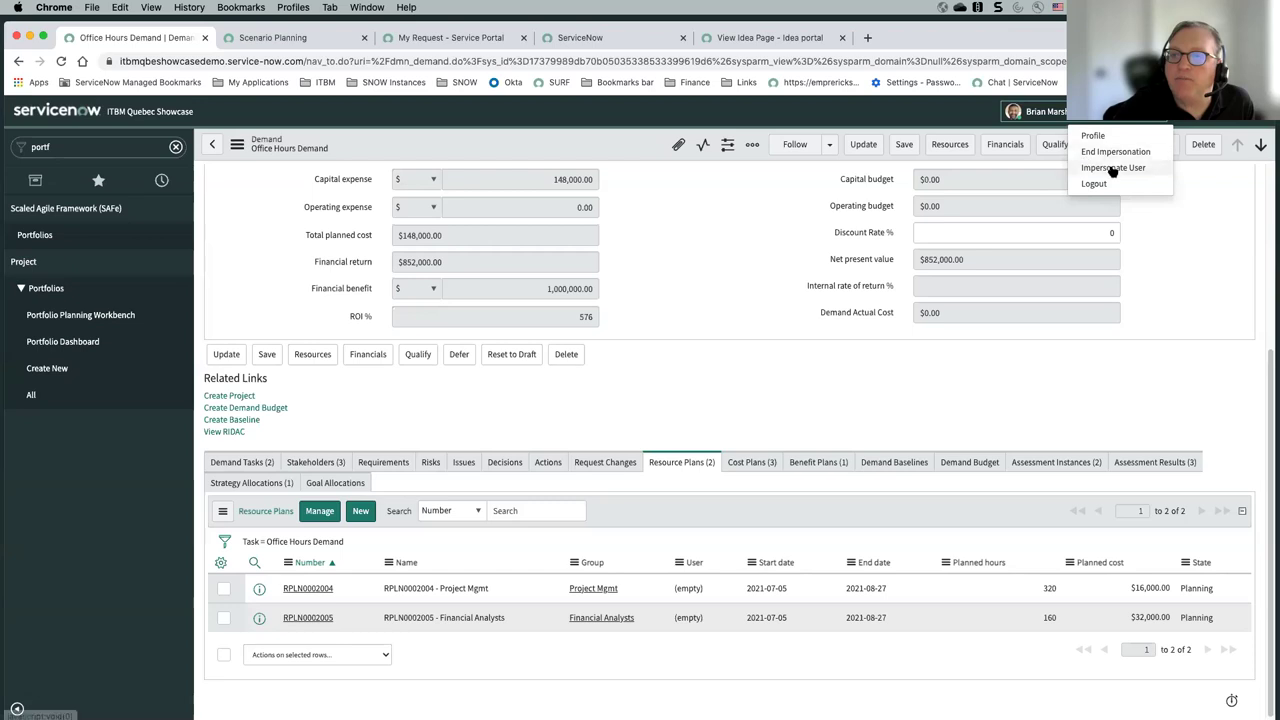
pyautogui.click(1112, 168)
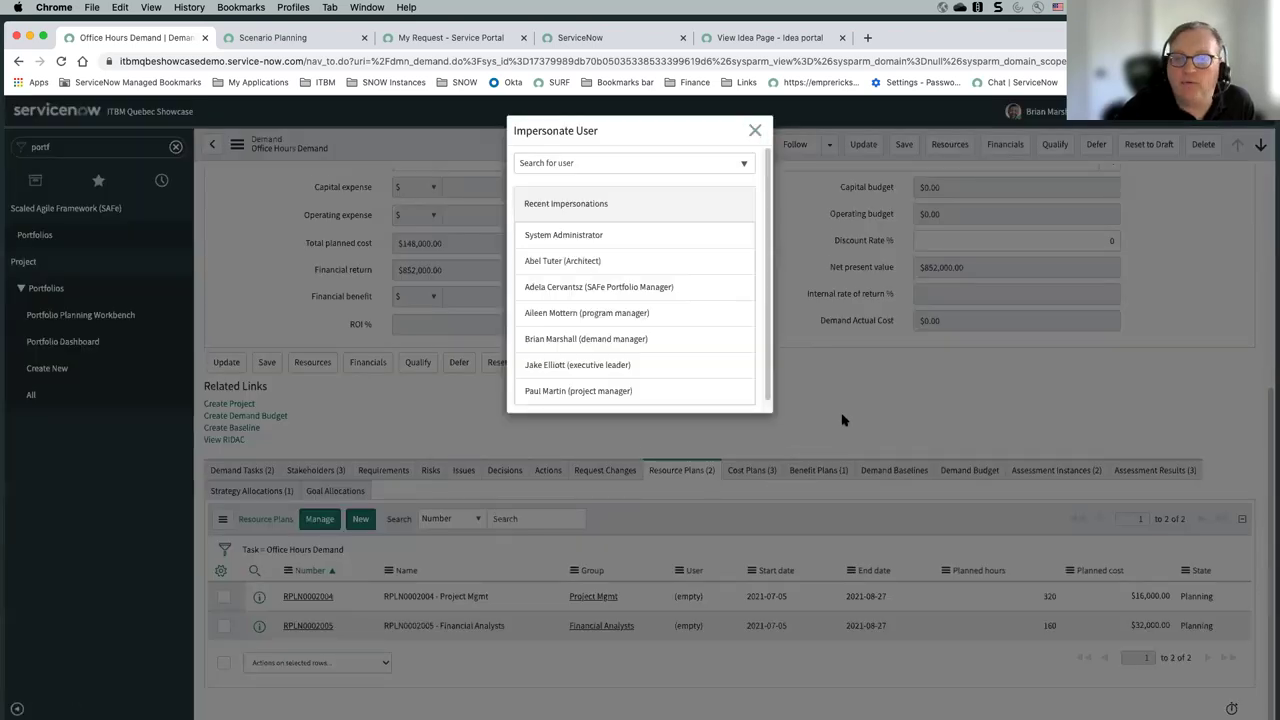
pyautogui.click(842, 420)
# - Display the demand's stakeholders and impersonate the BRM stakeholder who is an assessment recipient
pyautogui.click(1150, 470)
pyautogui.click(308, 472)
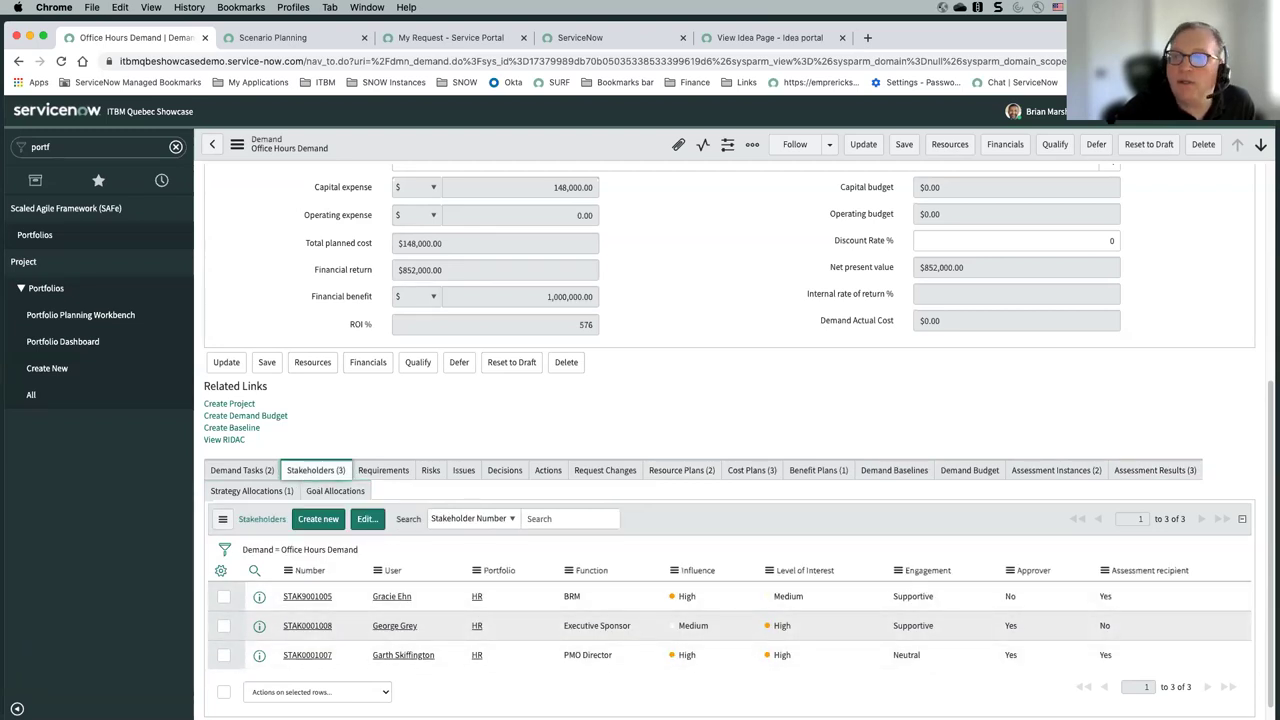
pyautogui.click(1070, 111)
pyautogui.click(1115, 170)
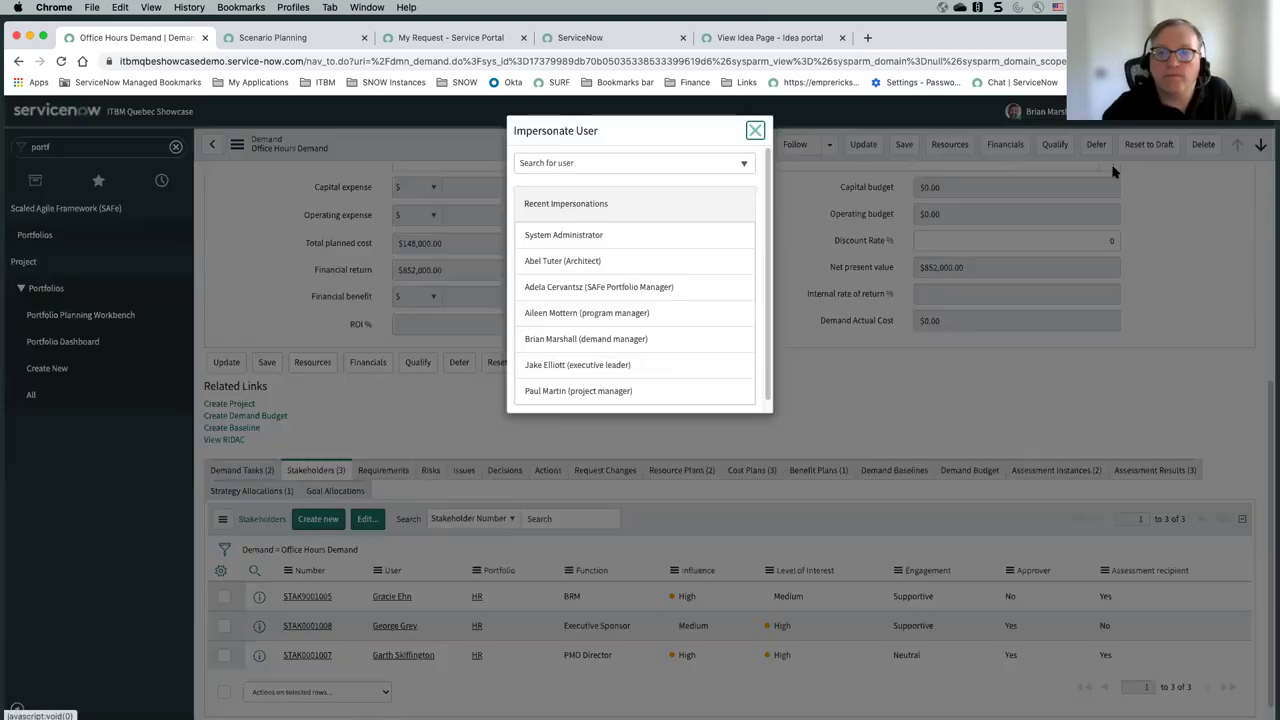
pyautogui.click(648, 164)
pyautogui.write('gra')
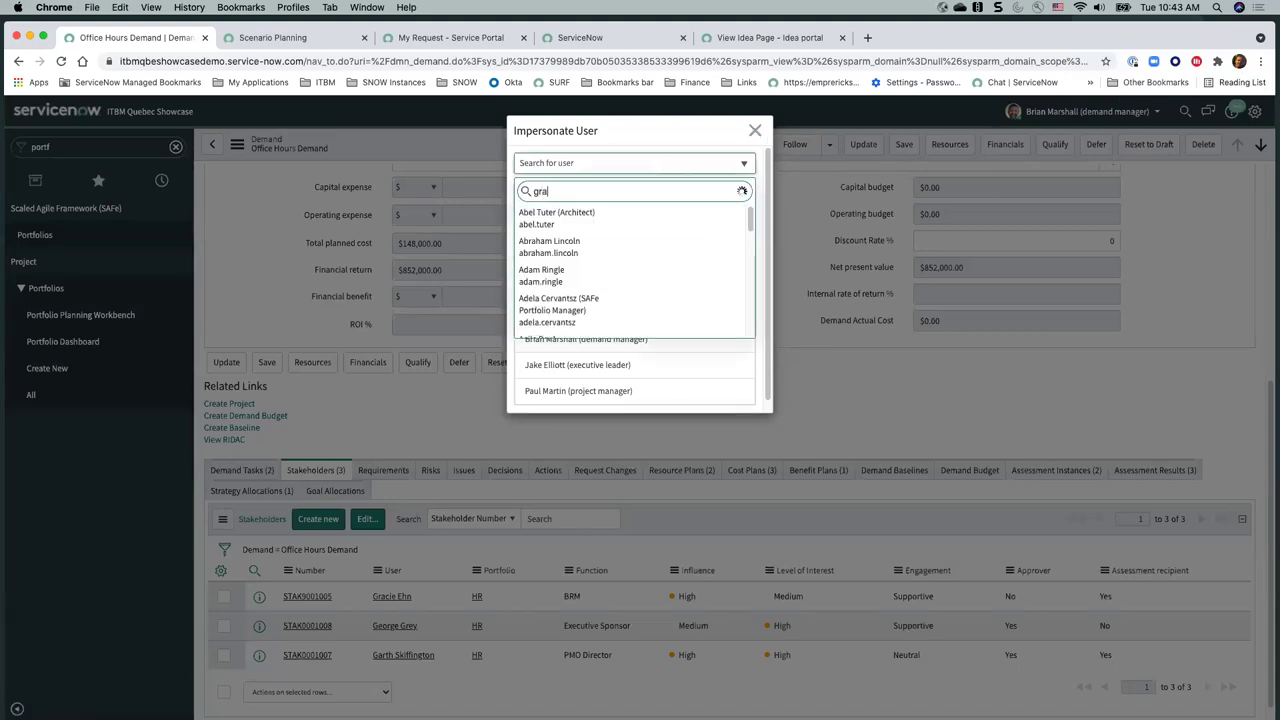
pyautogui.write('cie')
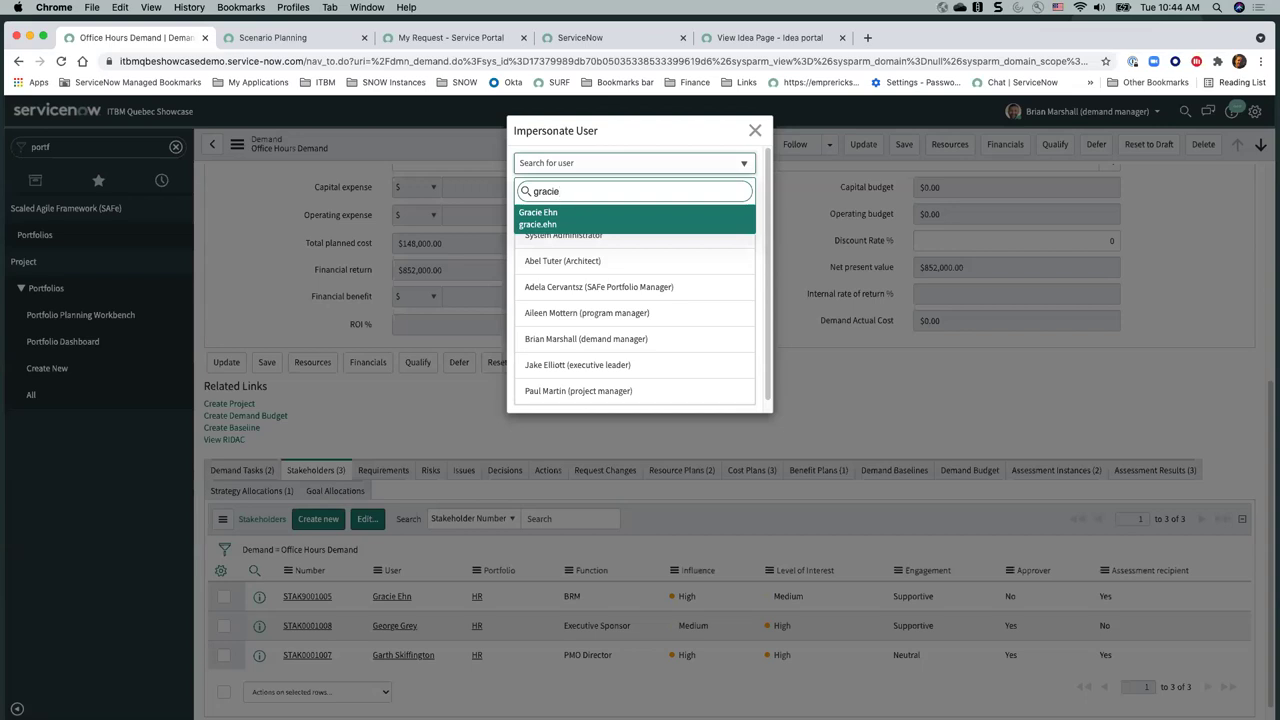
pyautogui.click(578, 212)
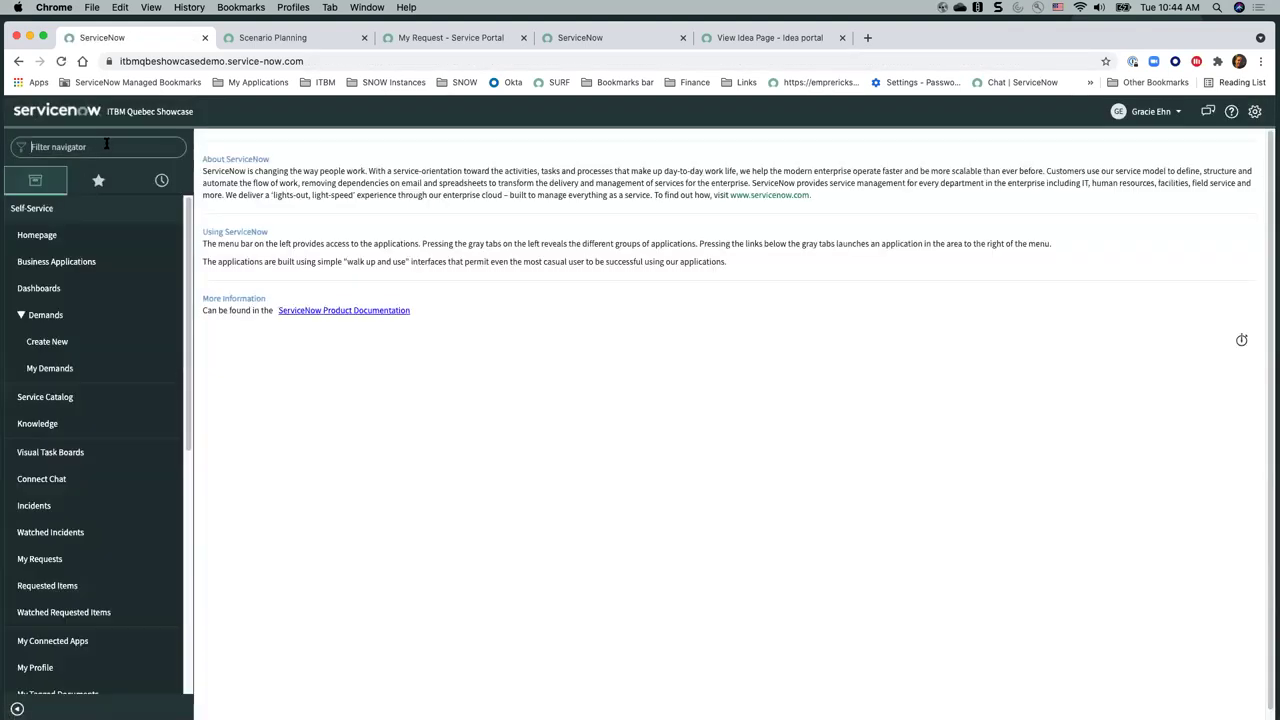
# - Find My Assessments & Surveys, open the Office Hours Demand assessment and look through its questions
pyautogui.write('surv')
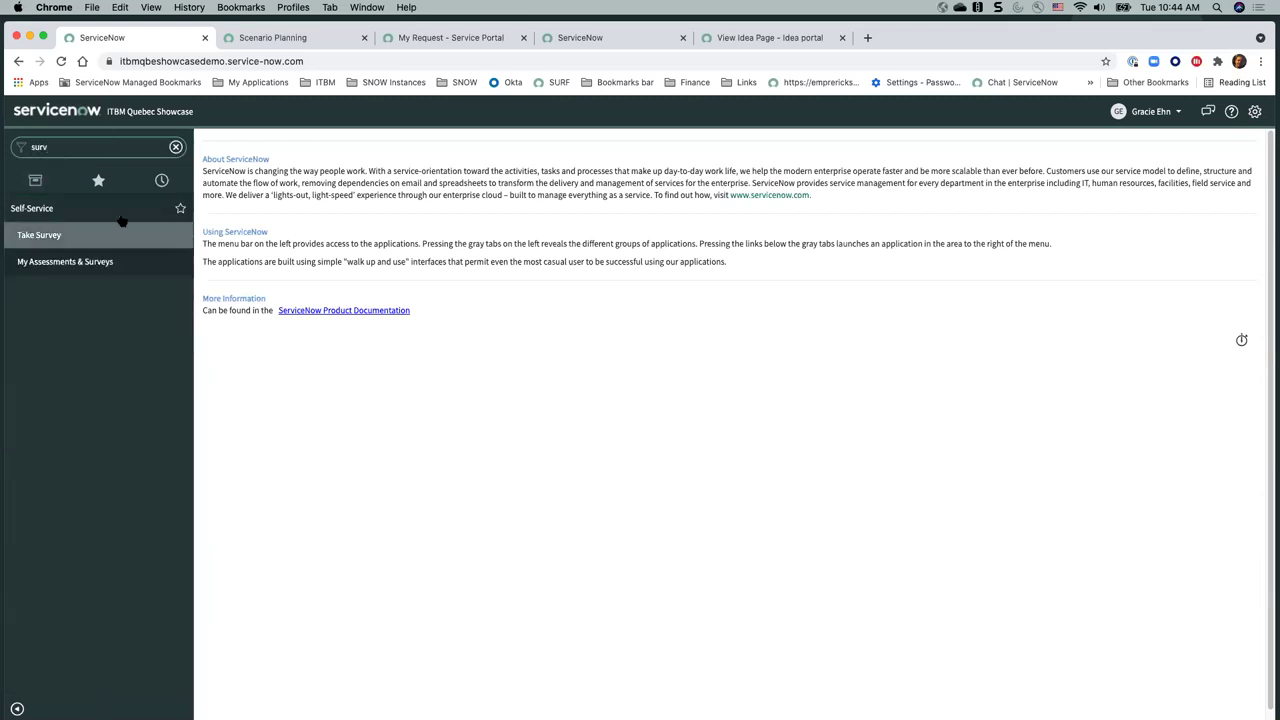
pyautogui.click(103, 261)
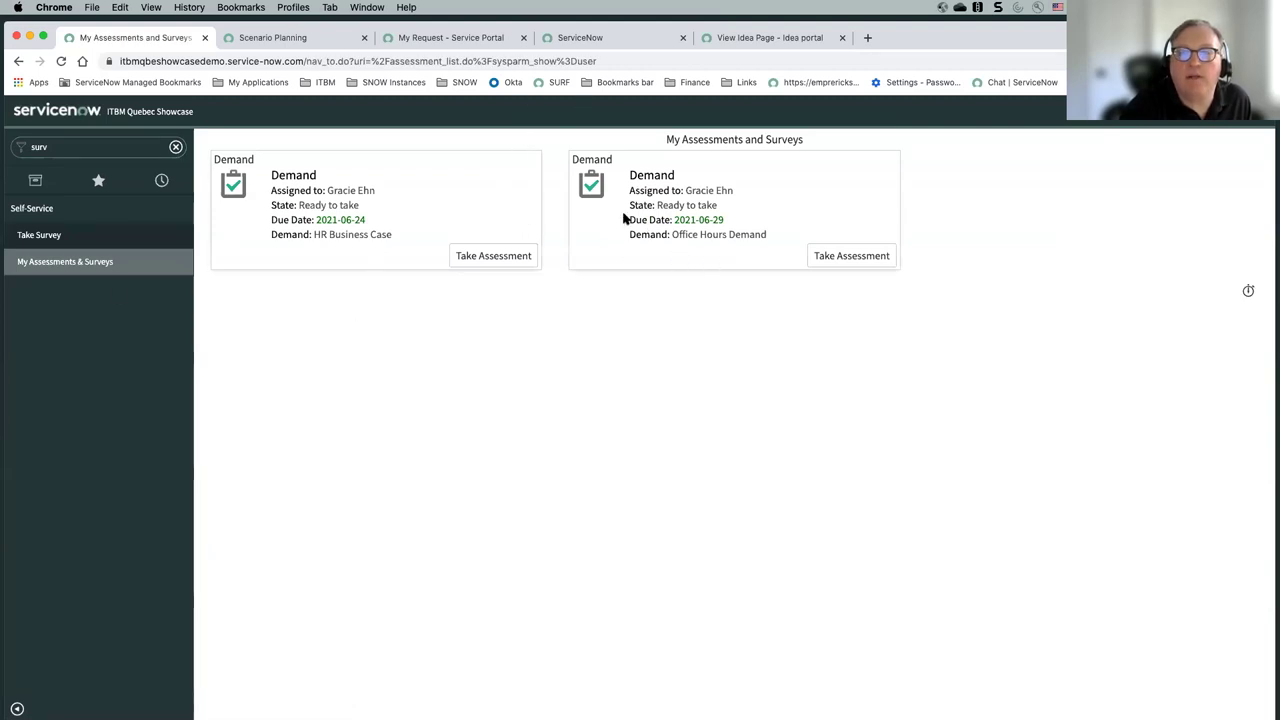
pyautogui.moveTo(672, 234); pyautogui.dragTo(760, 247)
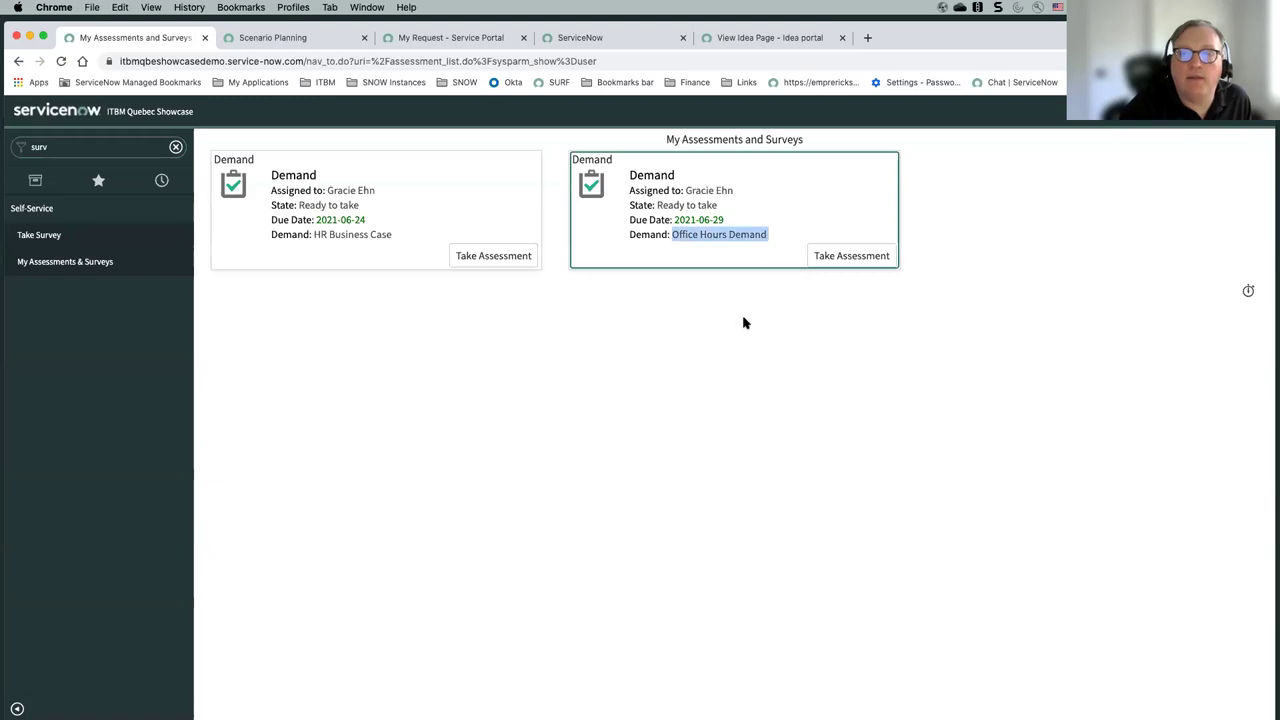
pyautogui.click(868, 255)
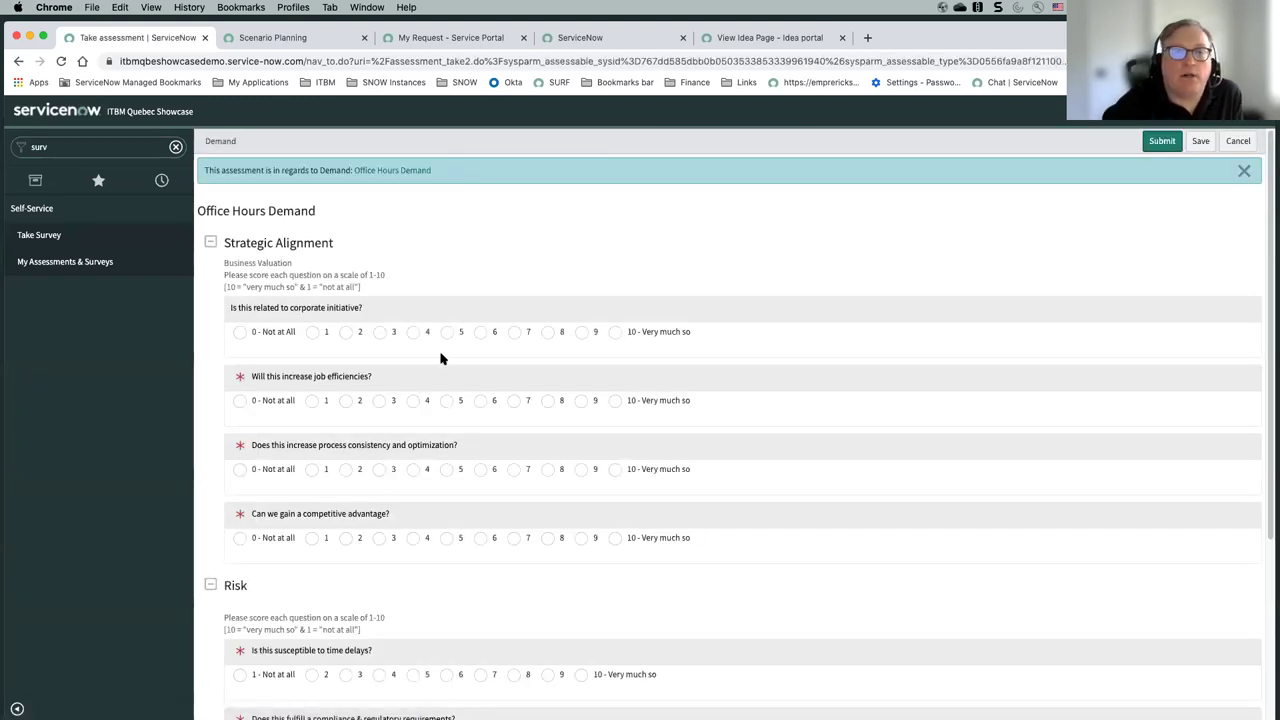
pyautogui.scroll(-1, 437, 362)
pyautogui.scroll(-2, 323, 549)
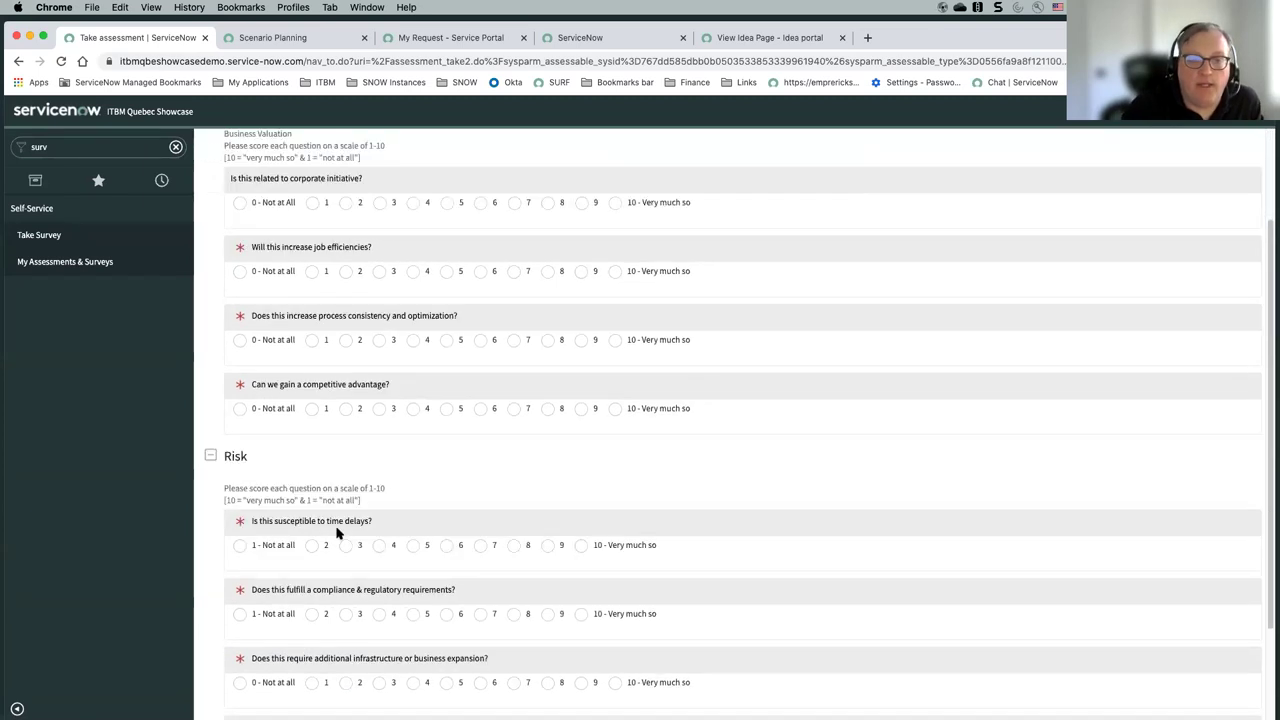
pyautogui.scroll(3, 337, 528)
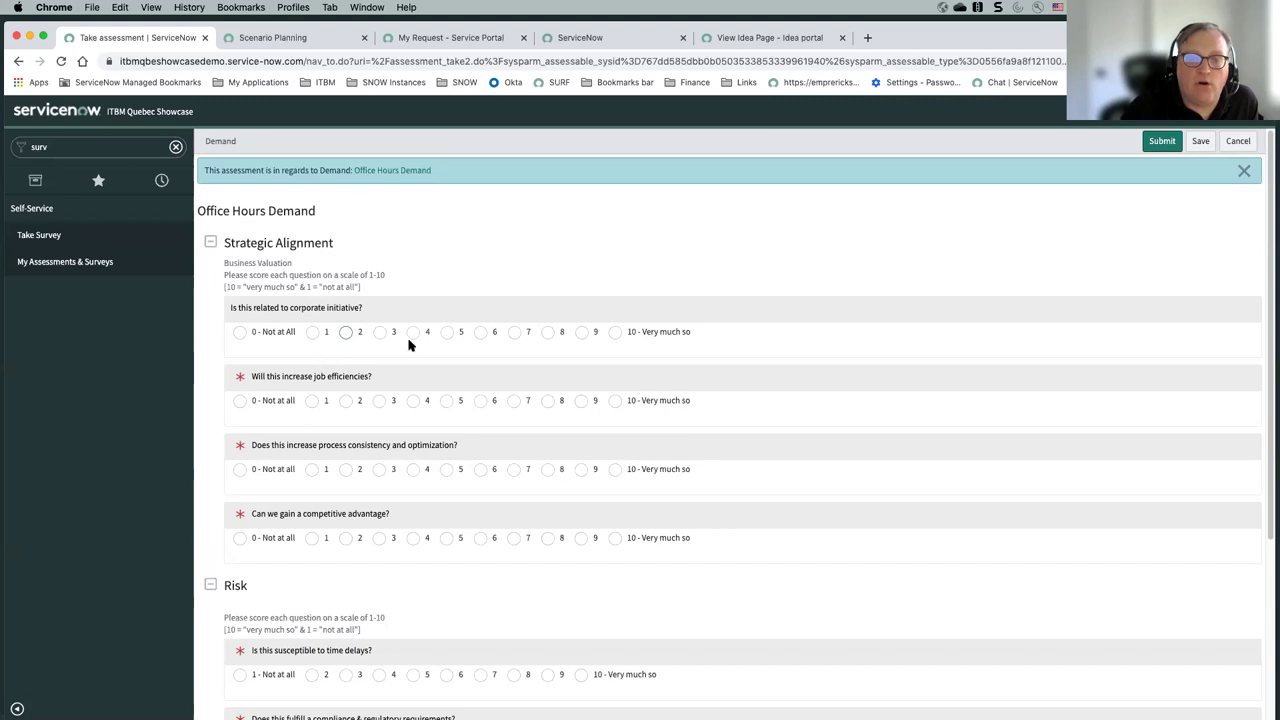
# - Score the Strategic Alignment questions: corporate initiative 8, job efficiencies 9, process consistency and optimization 10, competitive advantage 8
pyautogui.click(548, 332)
pyautogui.click(581, 400)
pyautogui.click(615, 469)
pyautogui.click(548, 538)
# - Score the Risk questions as time delays 2, compliance 1, additional infrastructure 1 and significant dependencies 2, and submit the assessment
pyautogui.scroll(-5, 420, 560)
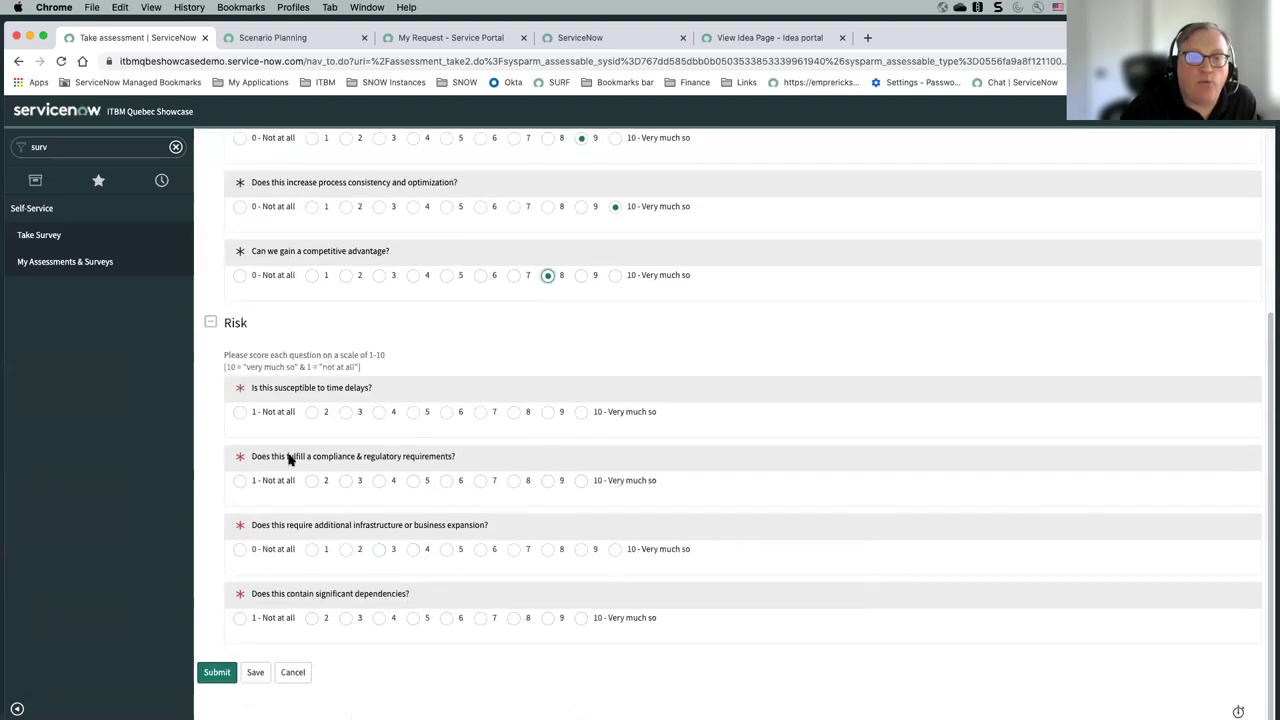
pyautogui.click(312, 415)
pyautogui.click(240, 481)
pyautogui.click(312, 549)
pyautogui.click(311, 618)
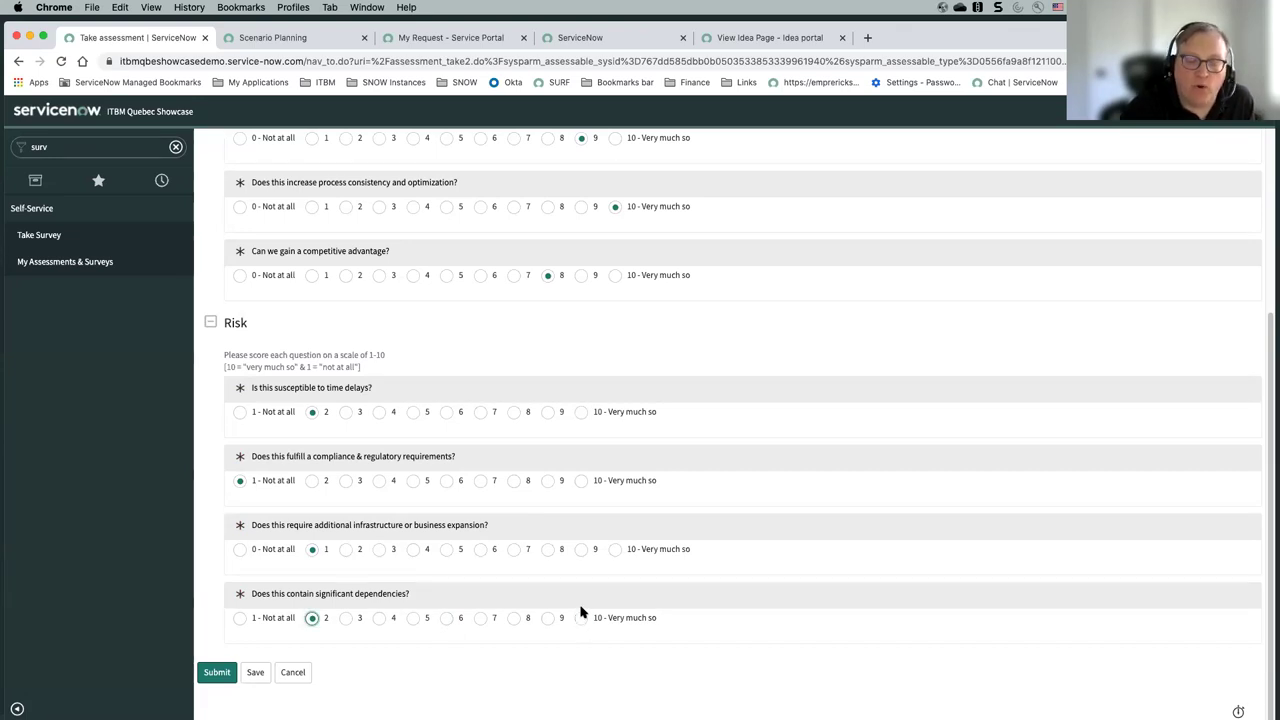
pyautogui.click(217, 674)
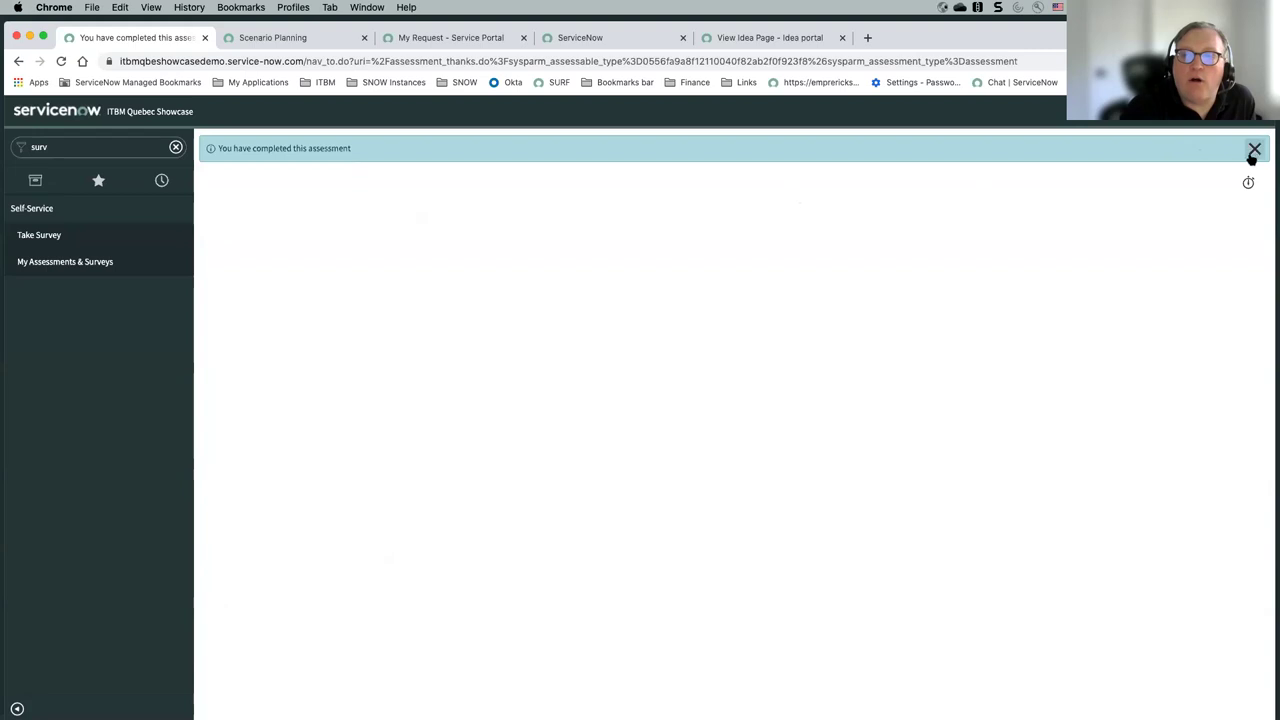
pyautogui.click(1253, 151)
# - Impersonate the demand manager again and reopen the recently viewed Office Hours Demand
pyautogui.click(1157, 122)
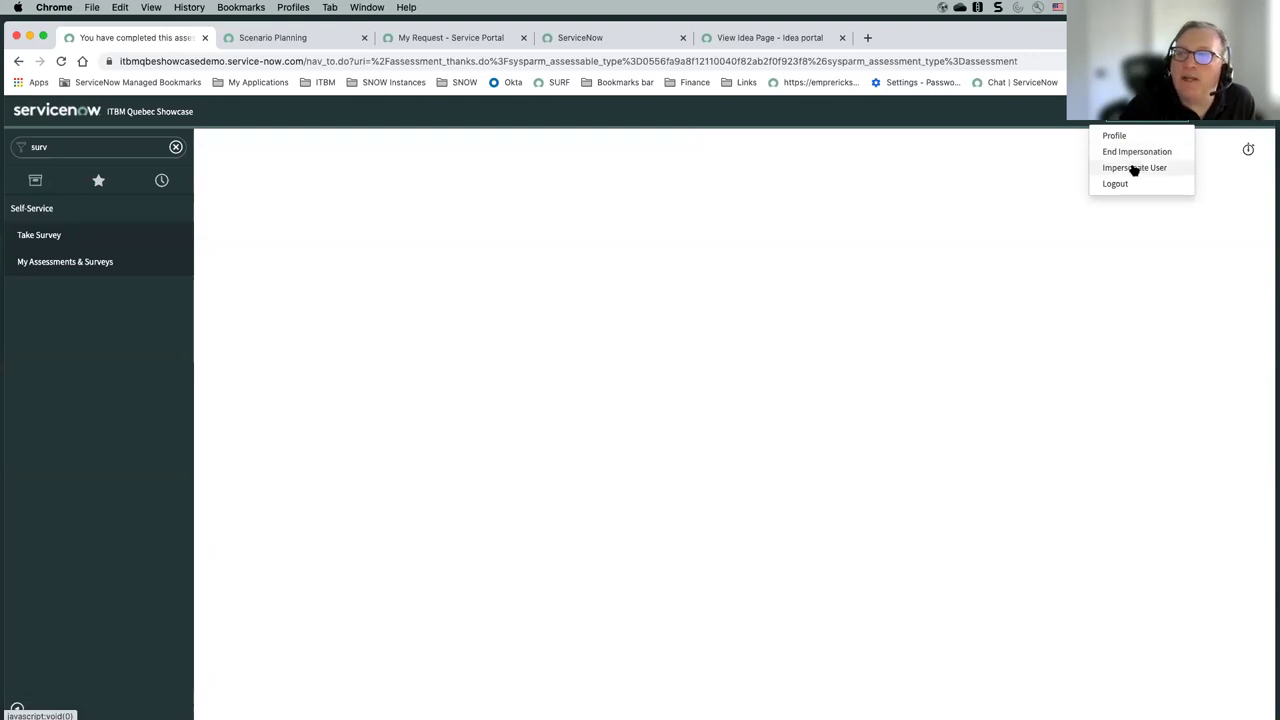
pyautogui.click(1134, 168)
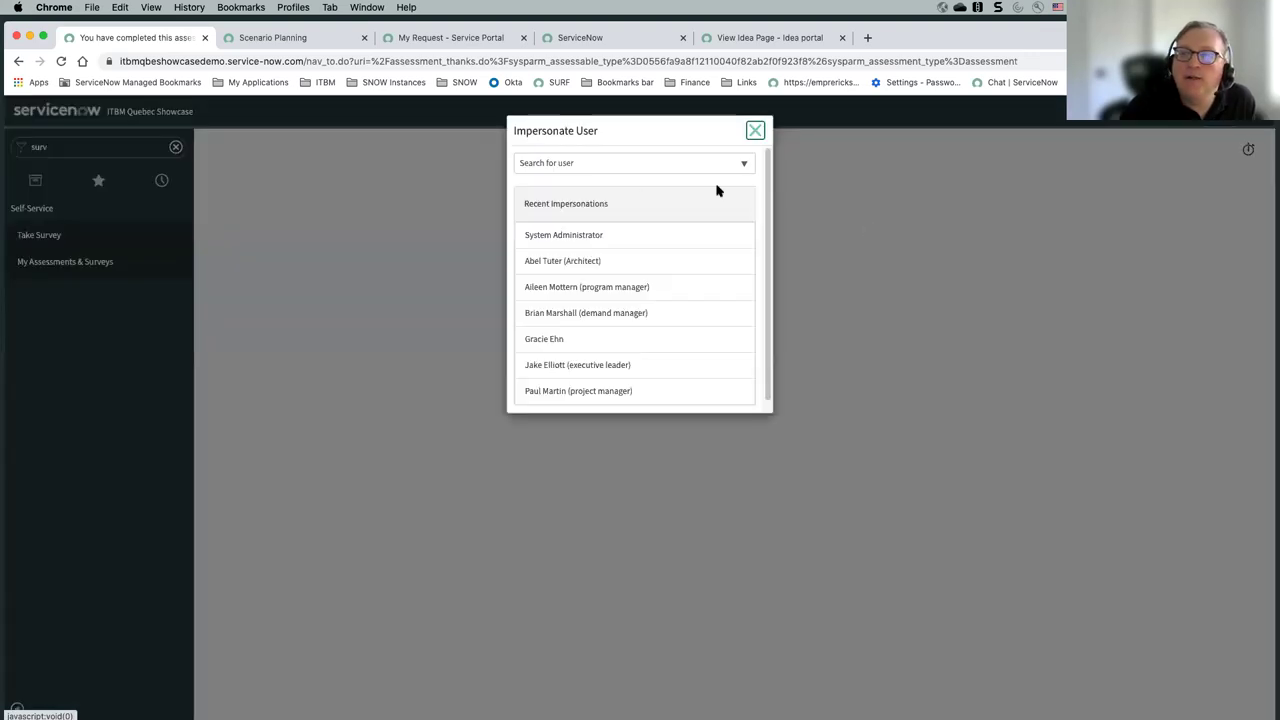
pyautogui.click(565, 314)
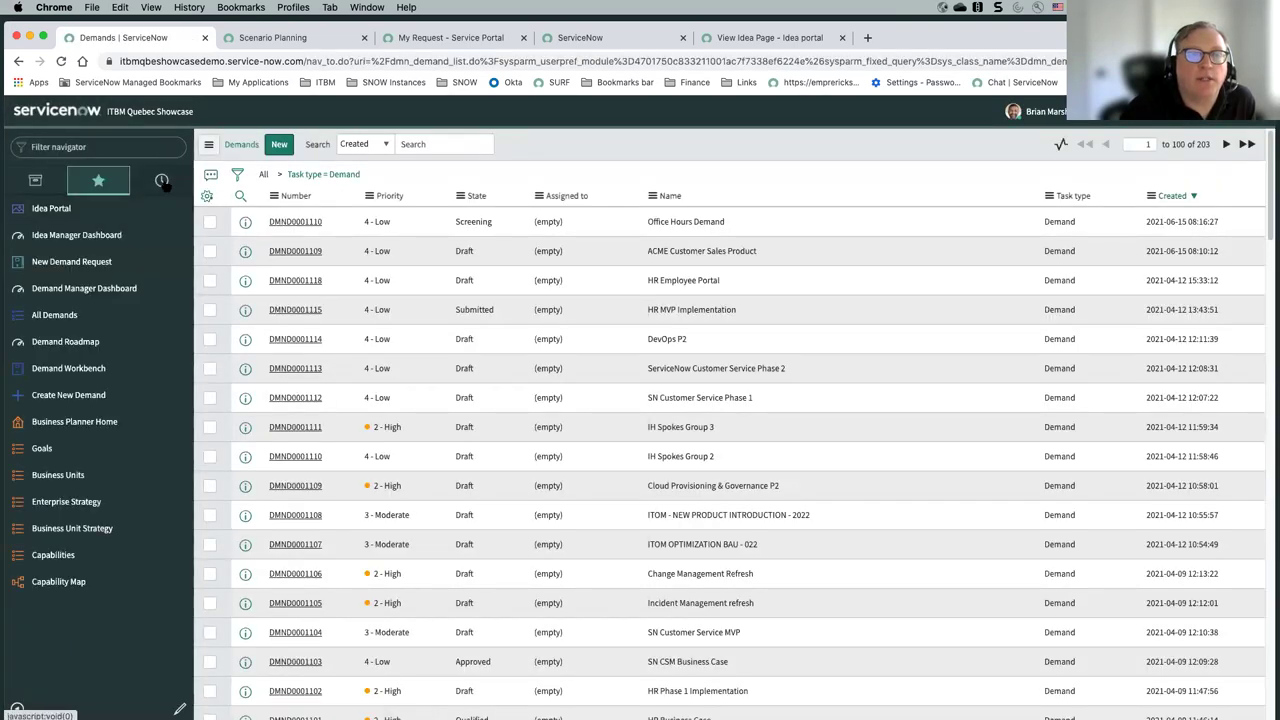
pyautogui.click(162, 181)
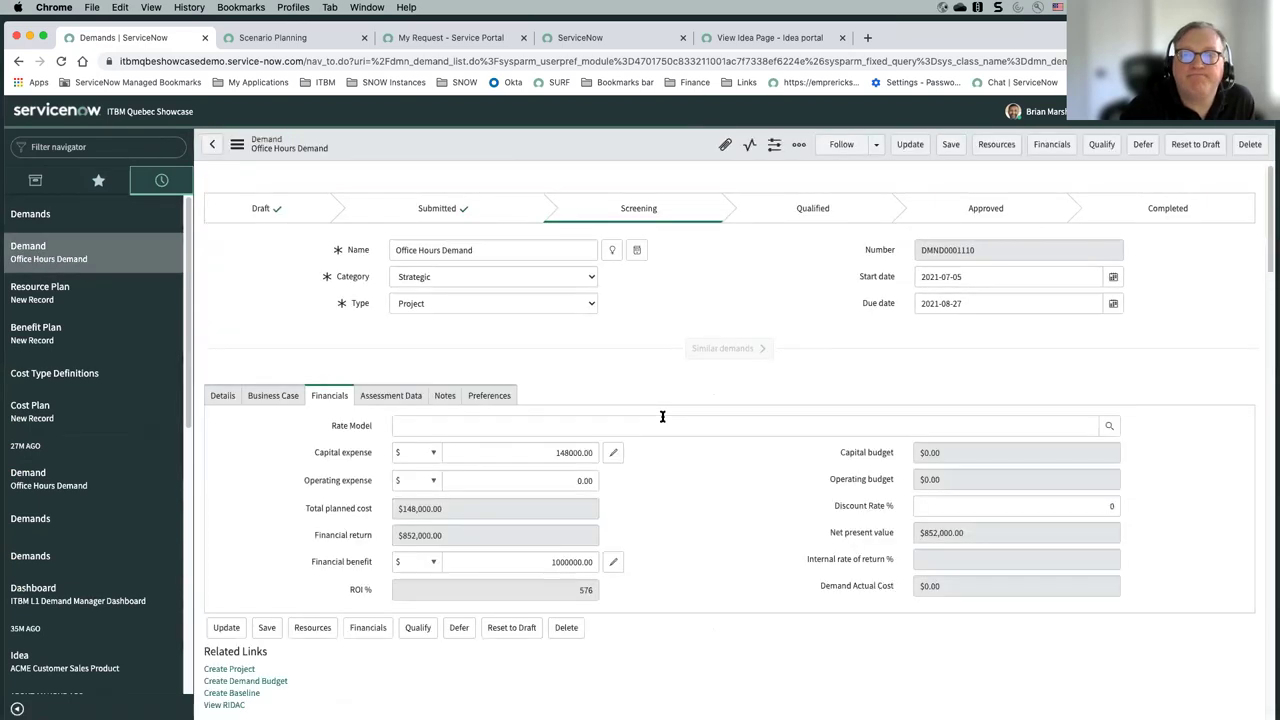
# - Examine the demand's assessment data, including its risk, value and score, together with its related lists
pyautogui.scroll(-5, 698, 494)
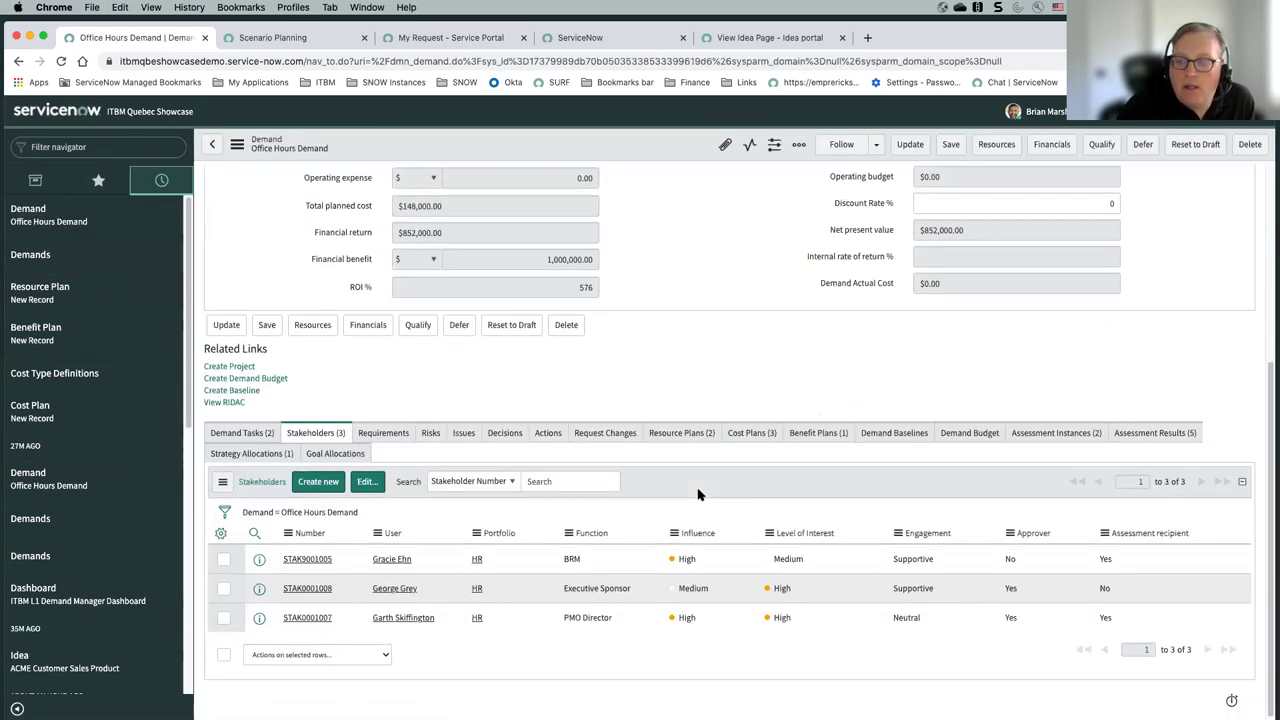
pyautogui.scroll(4, 698, 490)
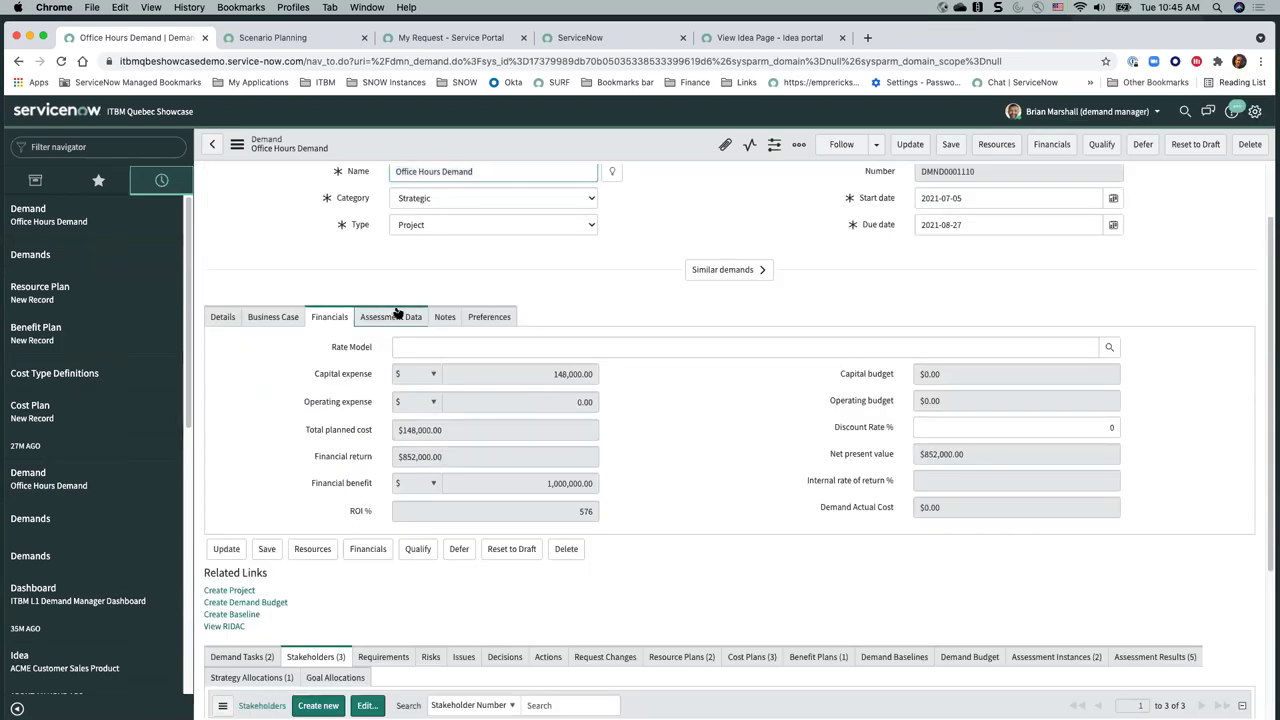
pyautogui.click(392, 316)
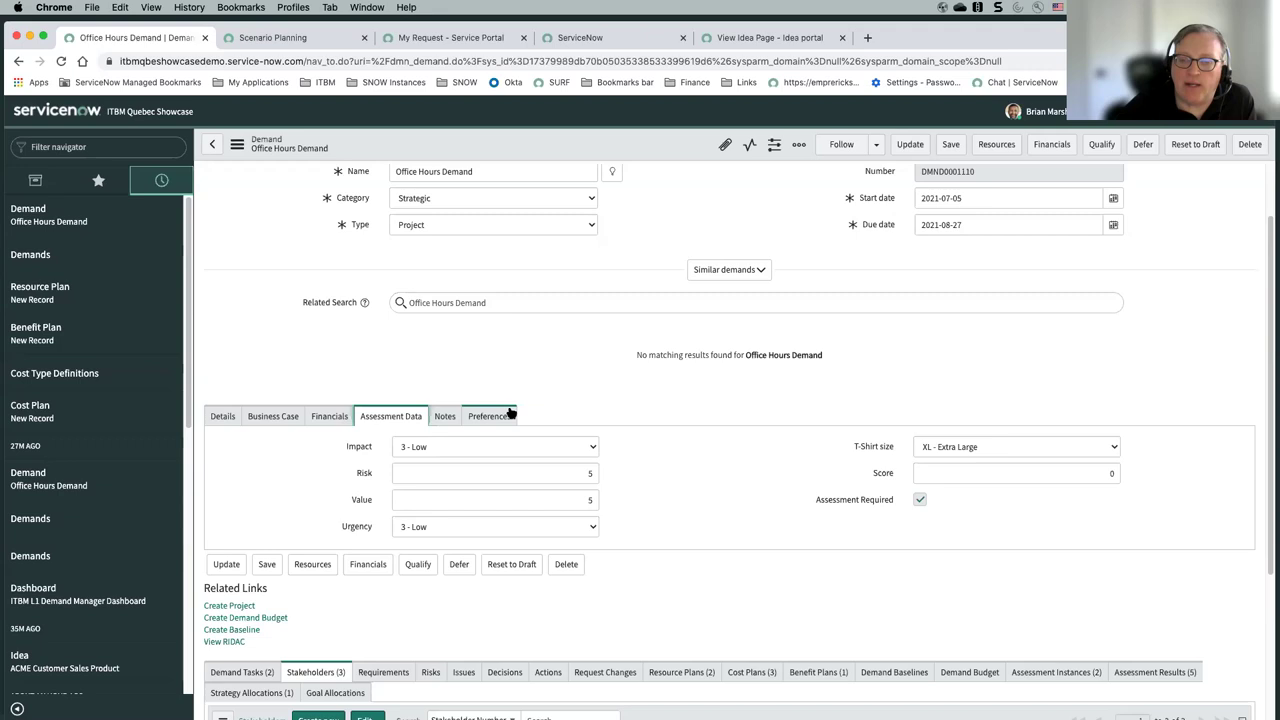
pyautogui.scroll(2, 725, 398)
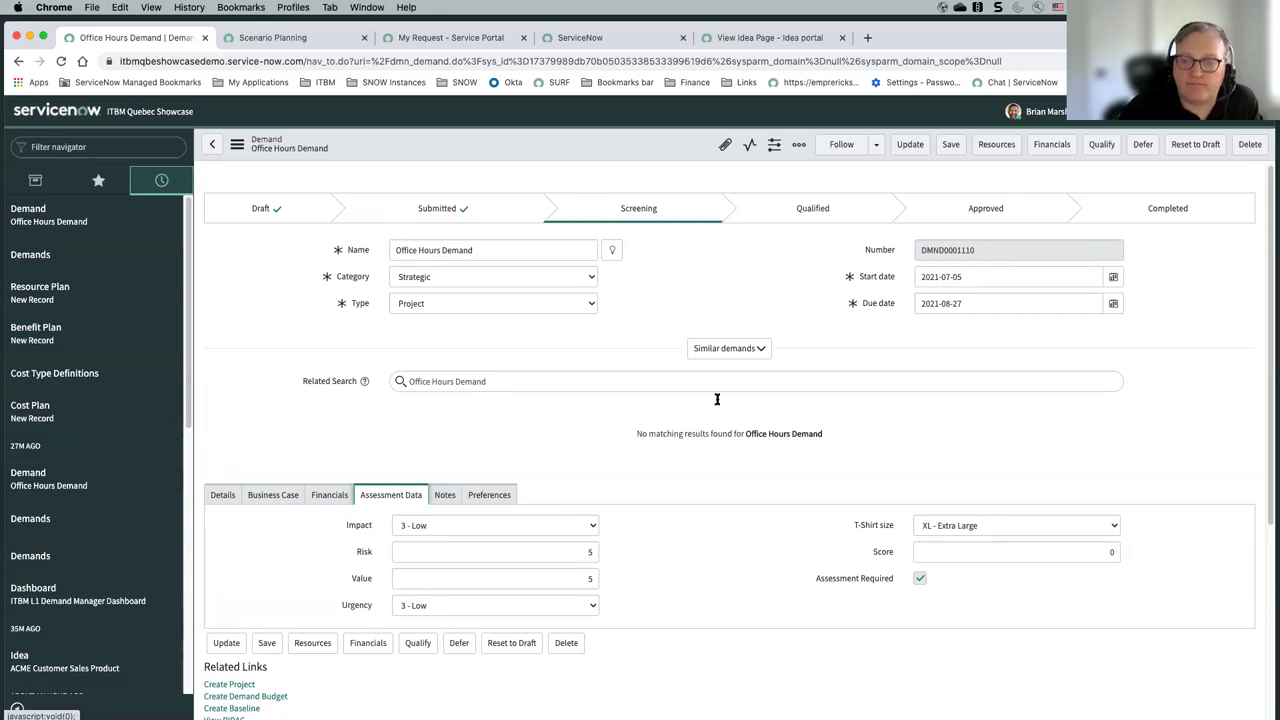
pyautogui.scroll(-4, 658, 503)
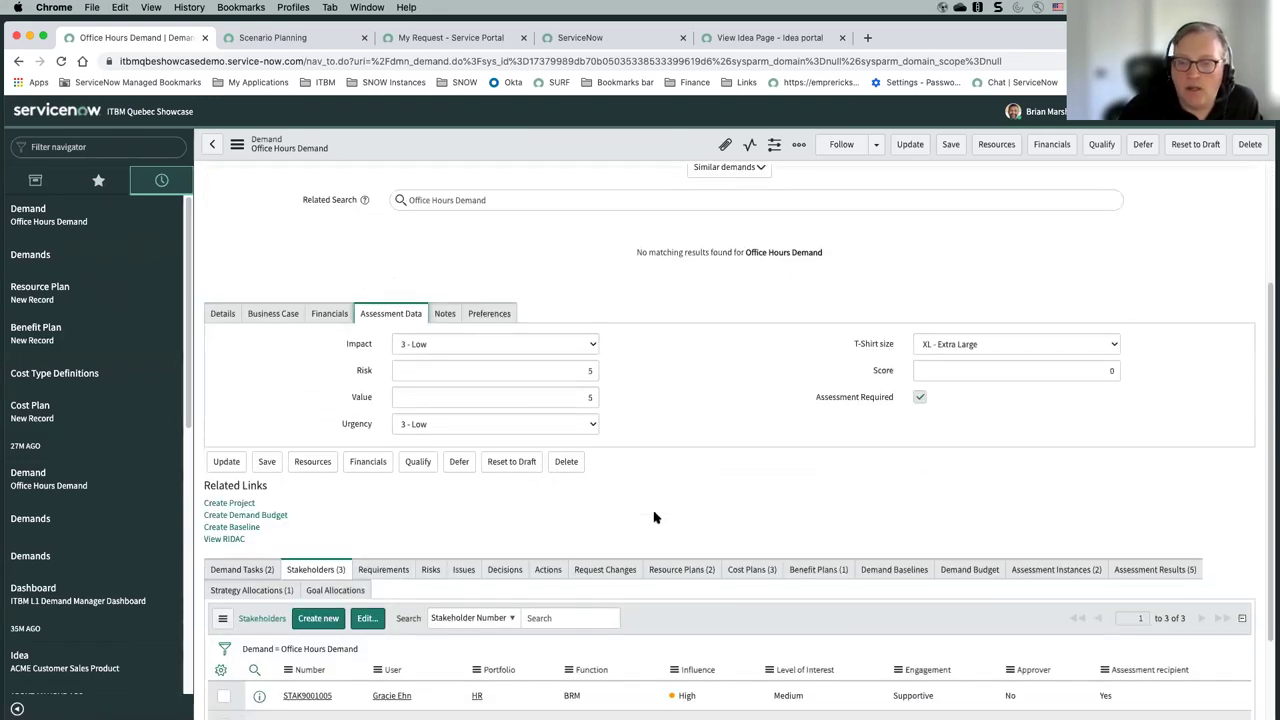
# - Set the impact of the Office Hours Demand to 1 - High in its assessment data
pyautogui.scroll(-3, 655, 517)
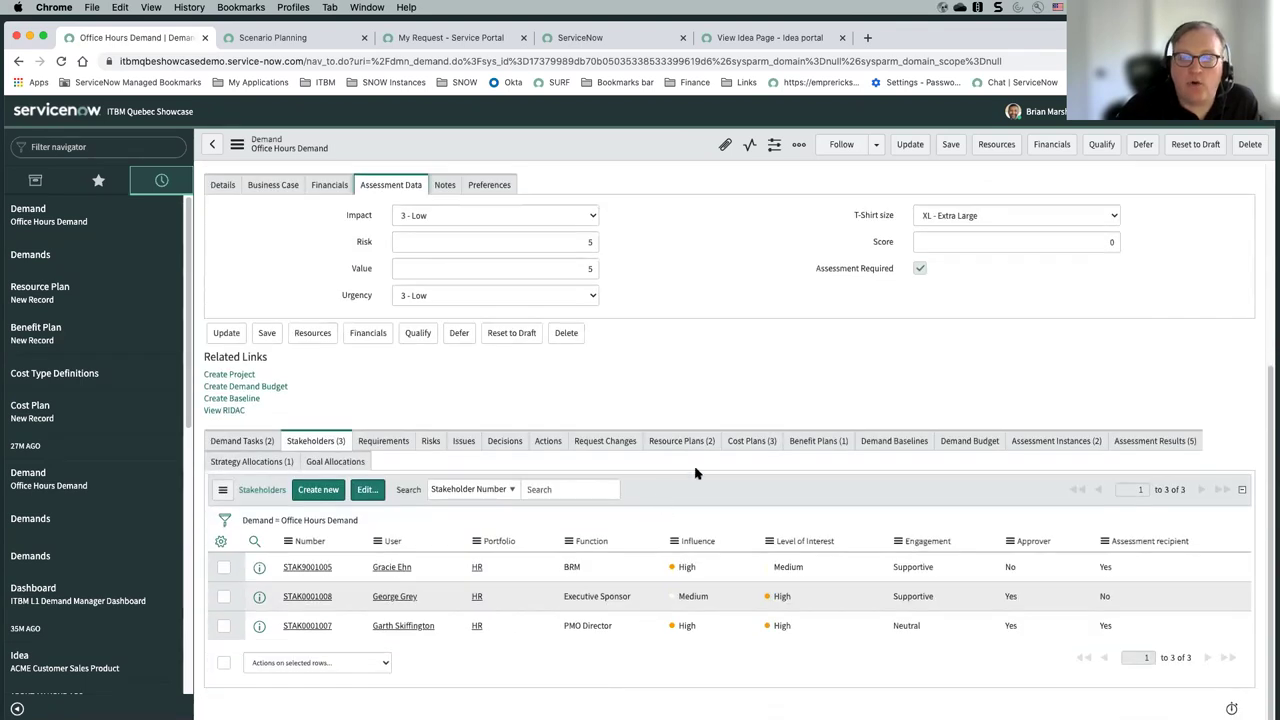
pyautogui.scroll(1, 697, 473)
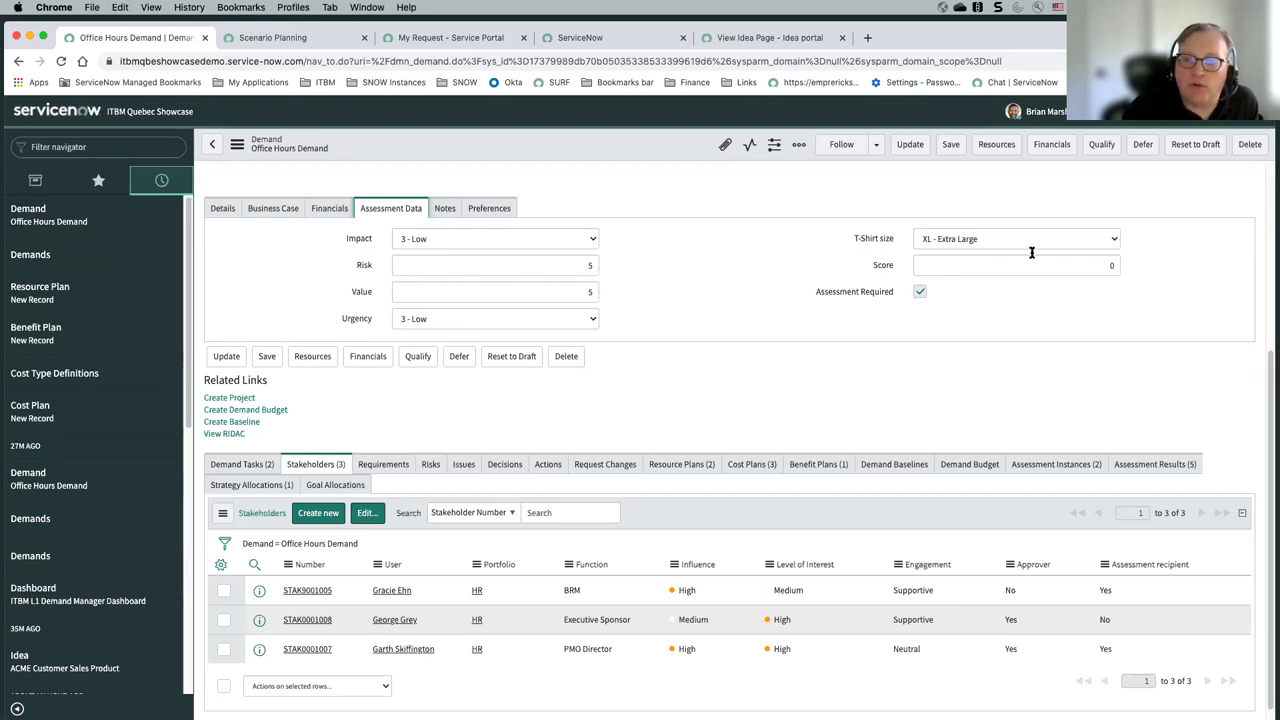
pyautogui.moveTo(866, 240)
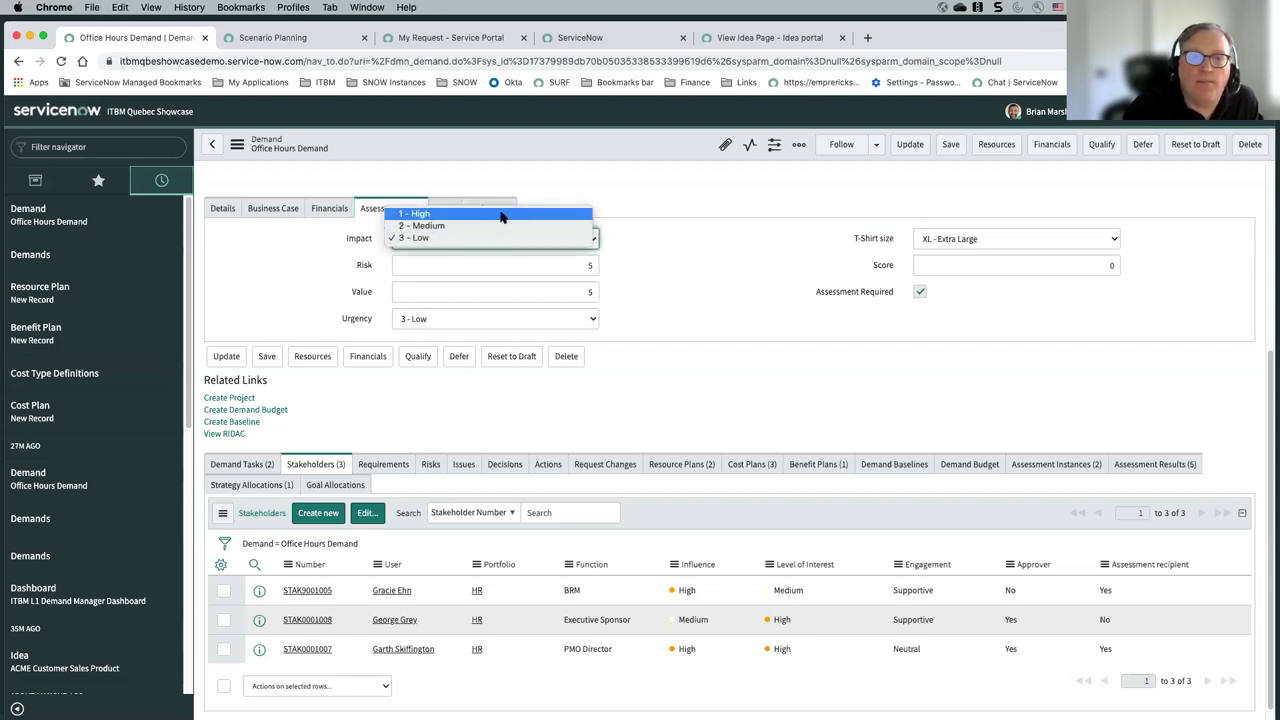
pyautogui.click(503, 213)
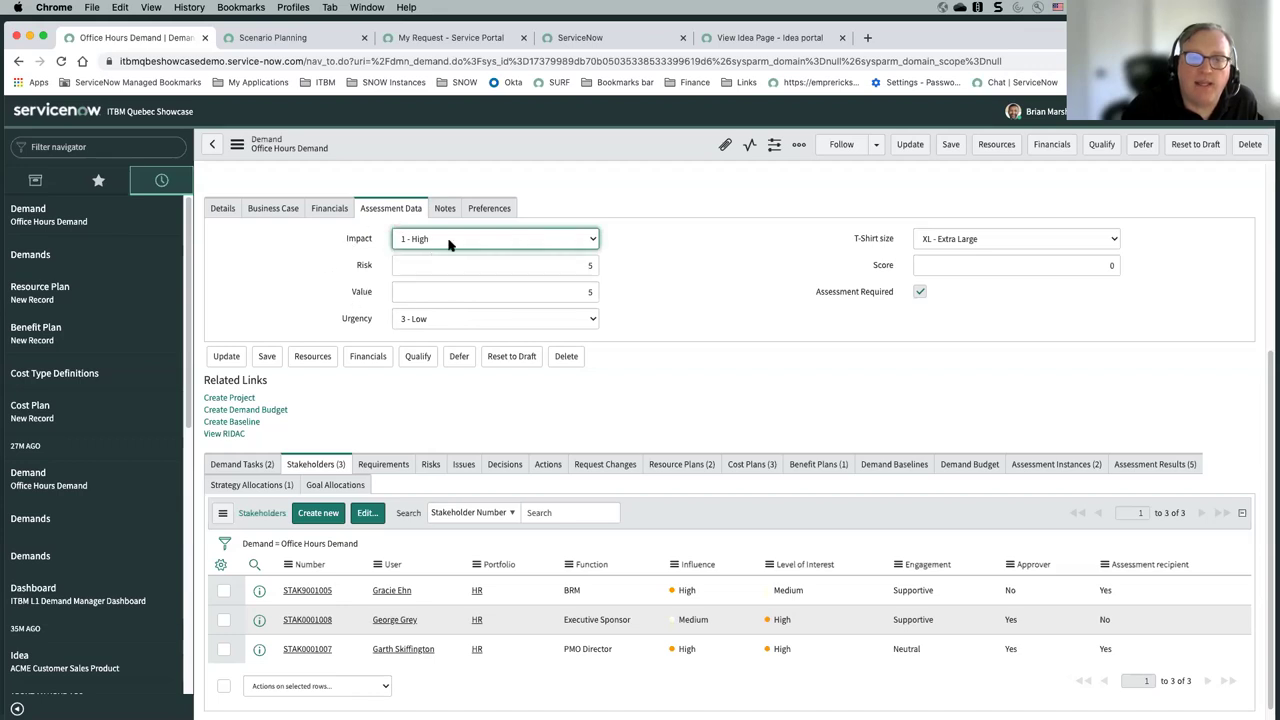
# - Check the demand's business case and financials, and qualify the demand
pyautogui.click(280, 208)
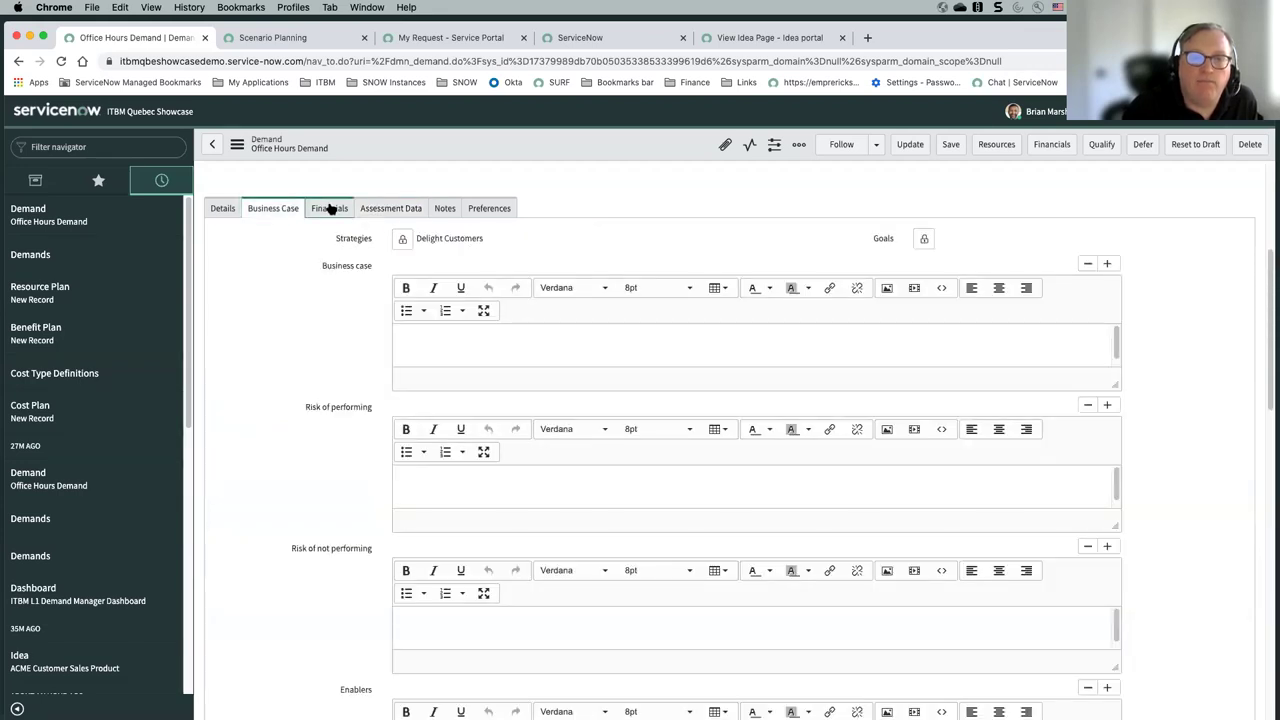
pyautogui.click(331, 208)
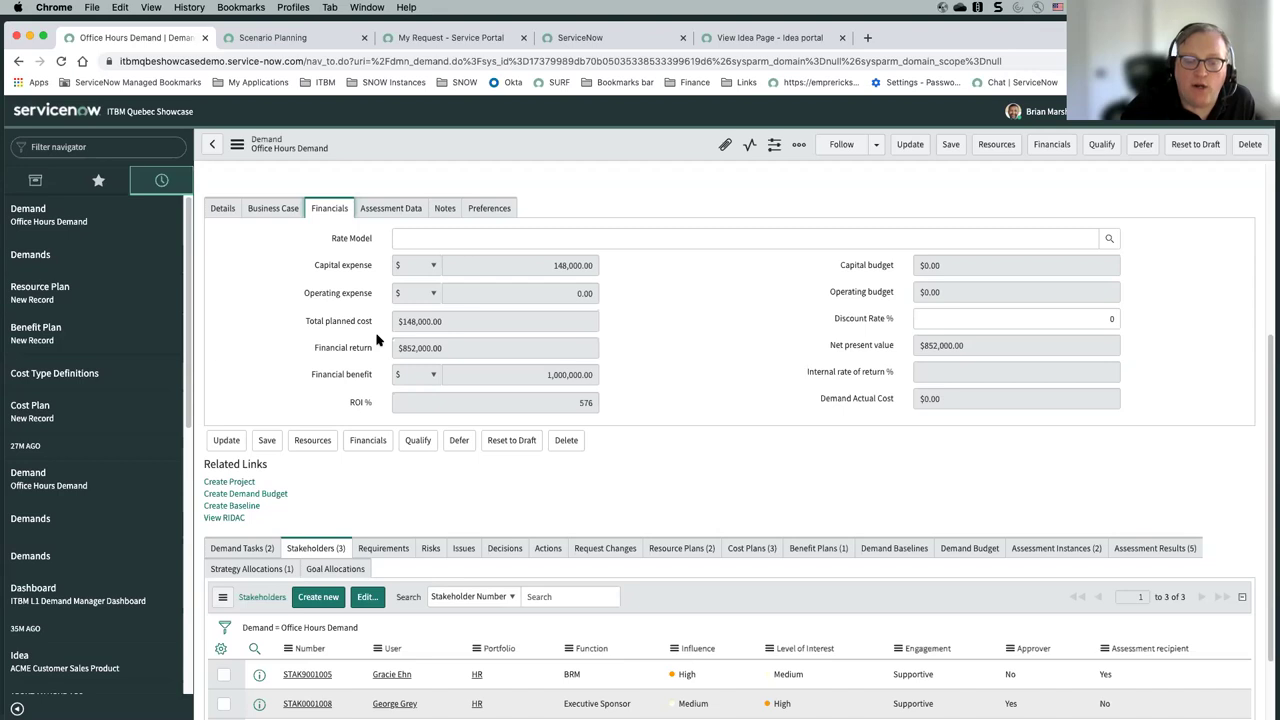
pyautogui.click(410, 208)
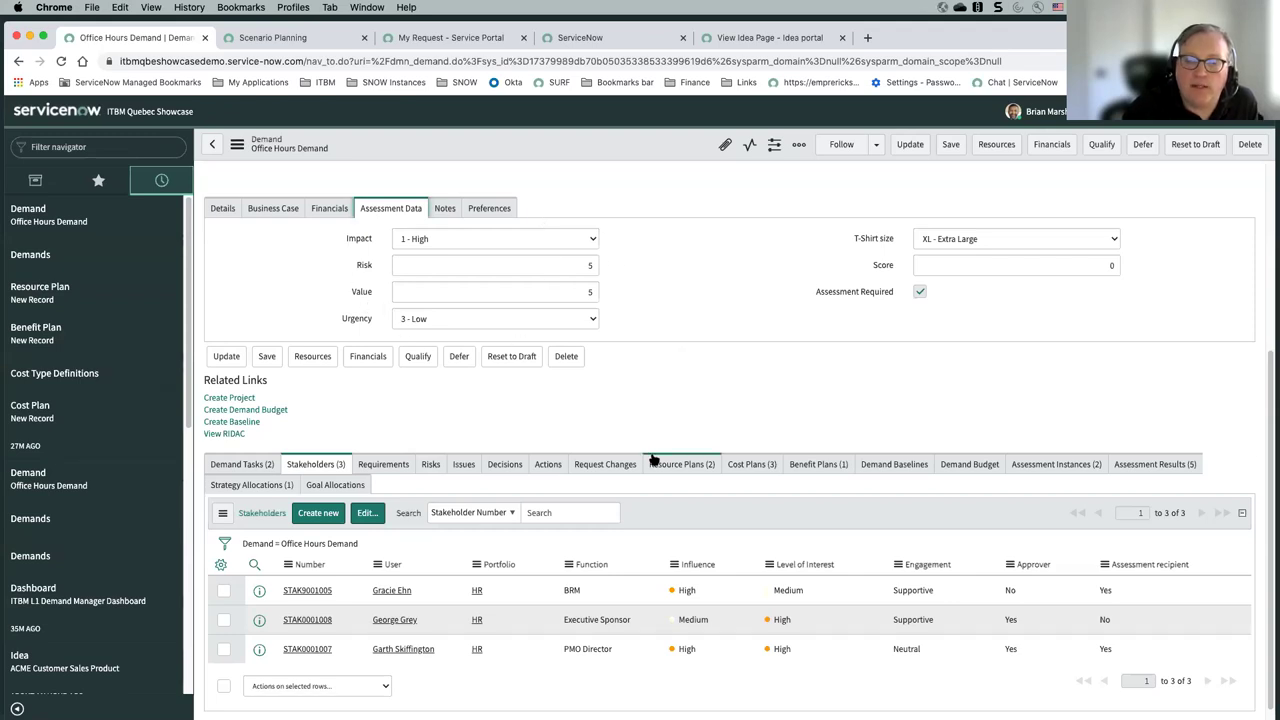
pyautogui.scroll(5, 624, 323)
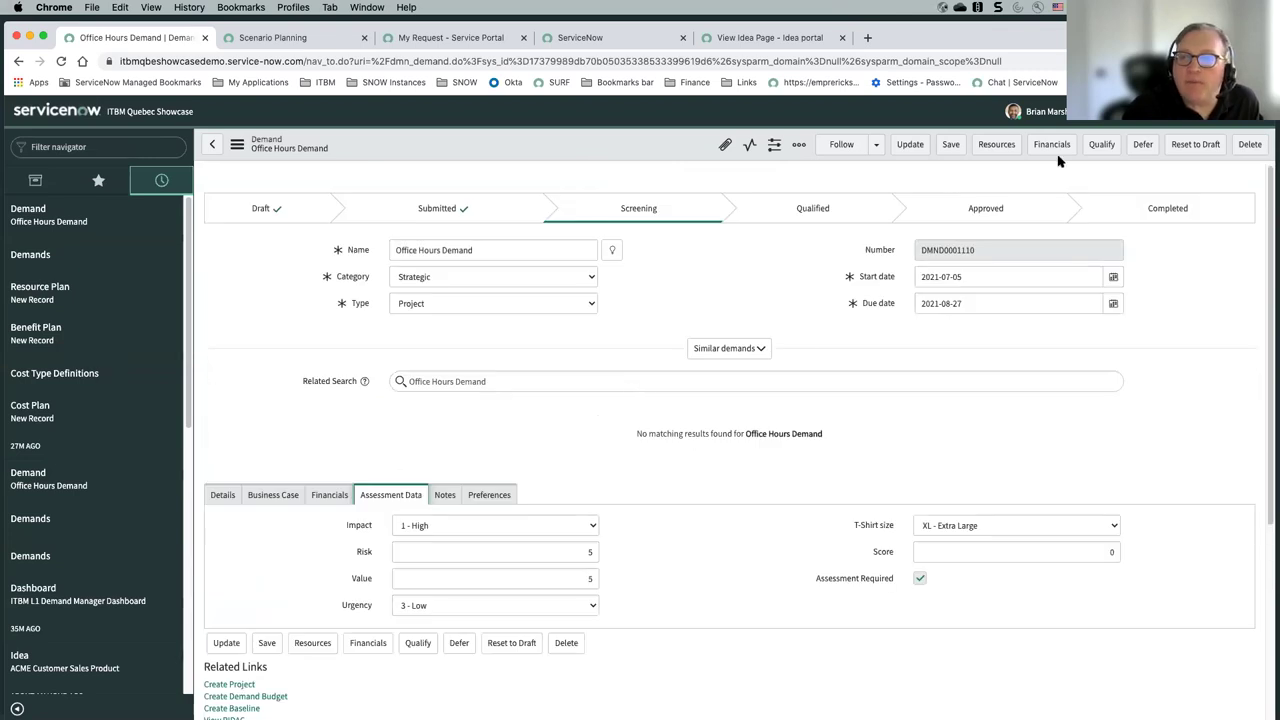
pyautogui.click(1102, 145)
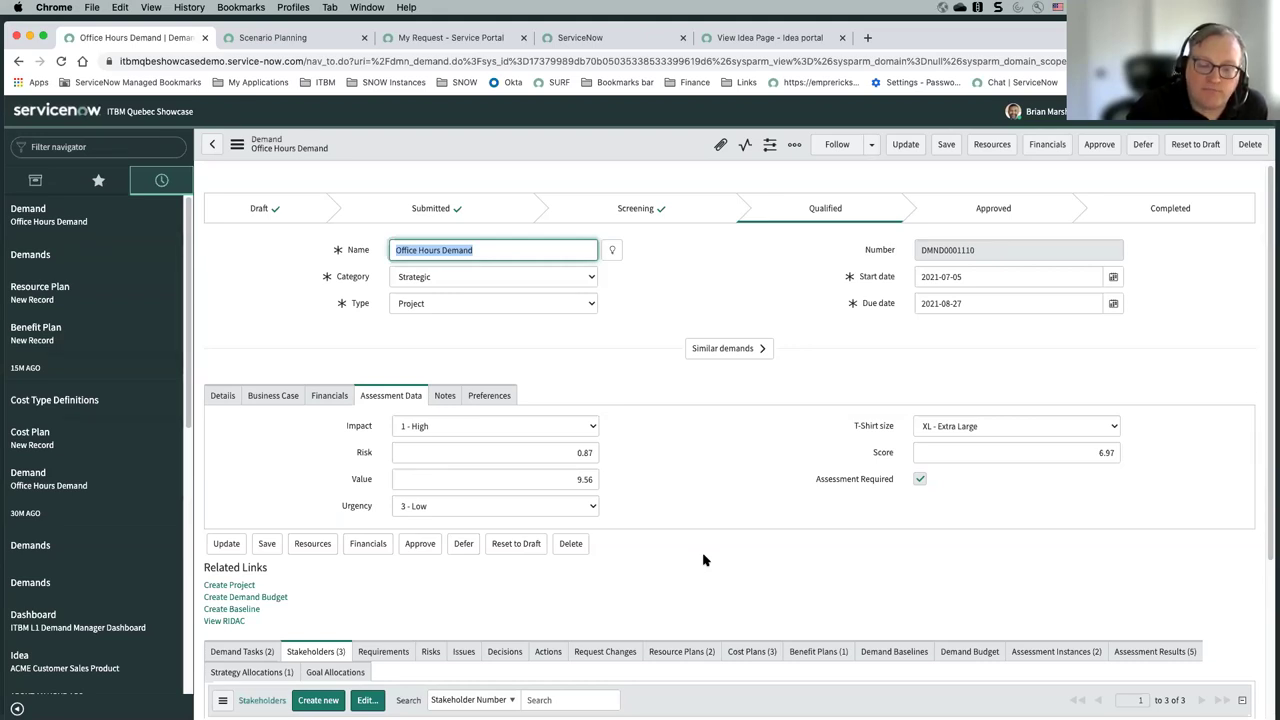
# - Look over the qualified demand's assessment data and stakeholders, and open the Demand Workbench from the favorites
pyautogui.scroll(-3, 685, 590)
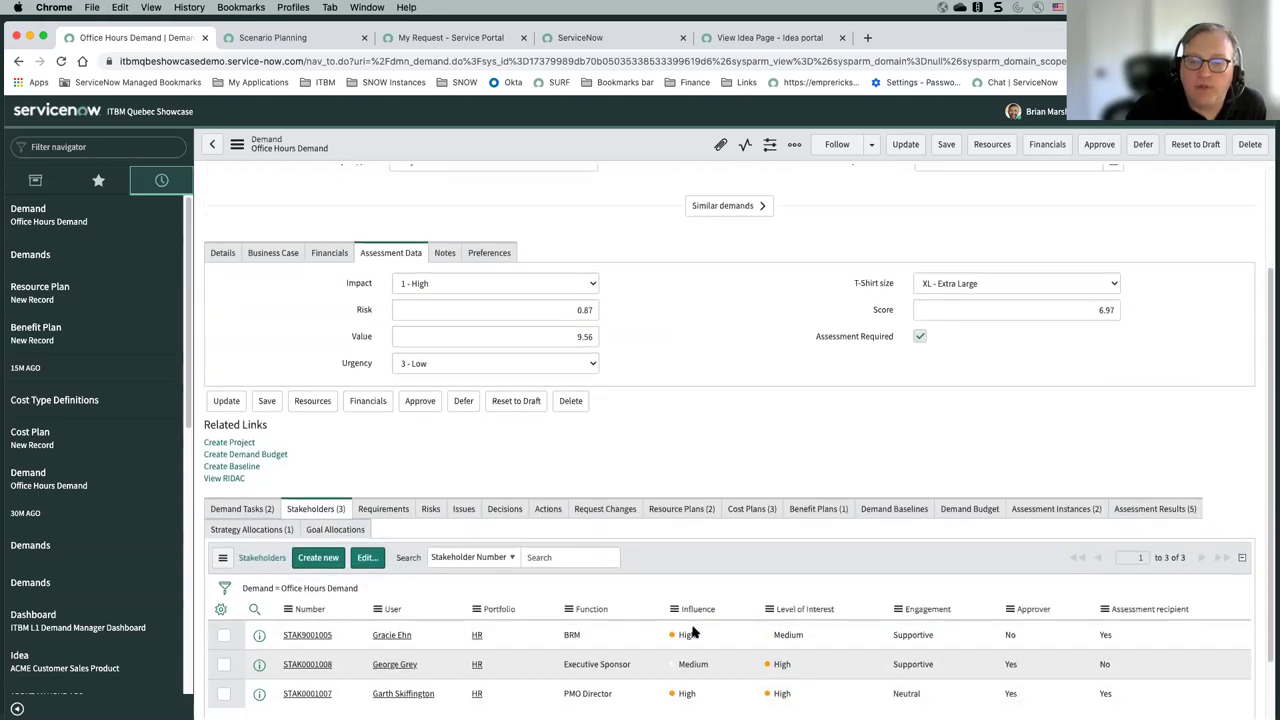
pyautogui.scroll(3, 698, 625)
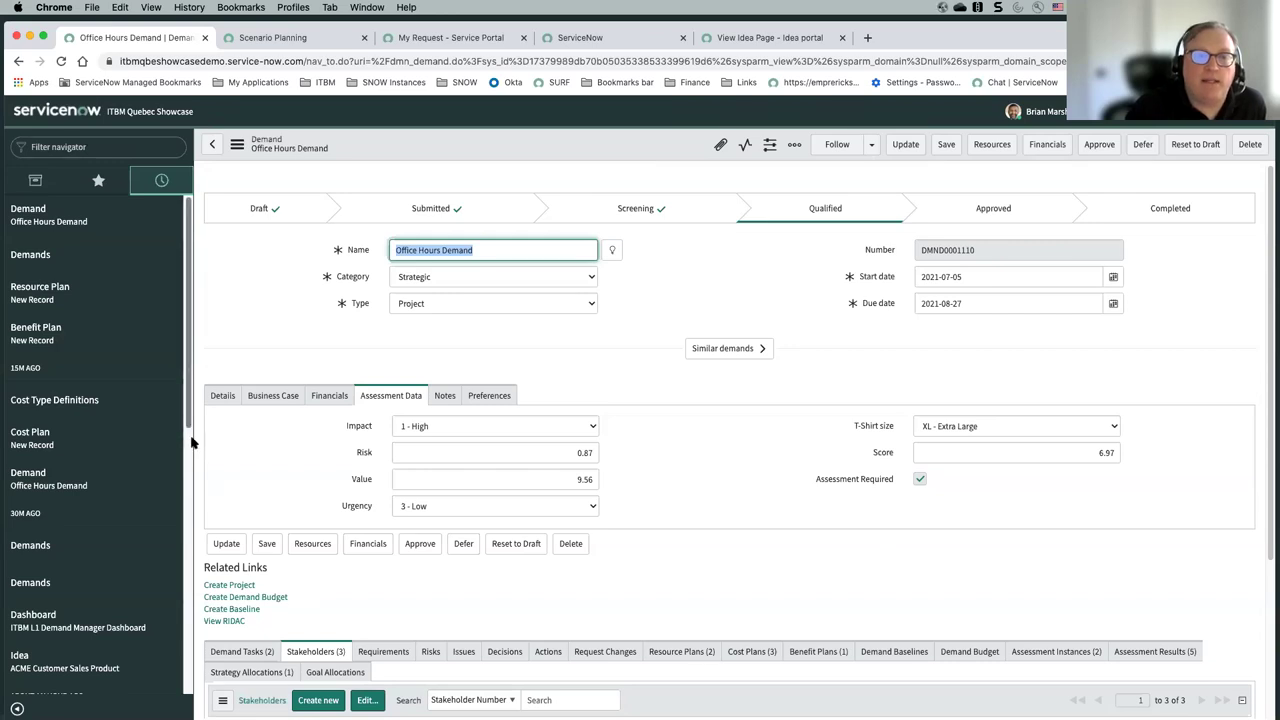
pyautogui.click(99, 181)
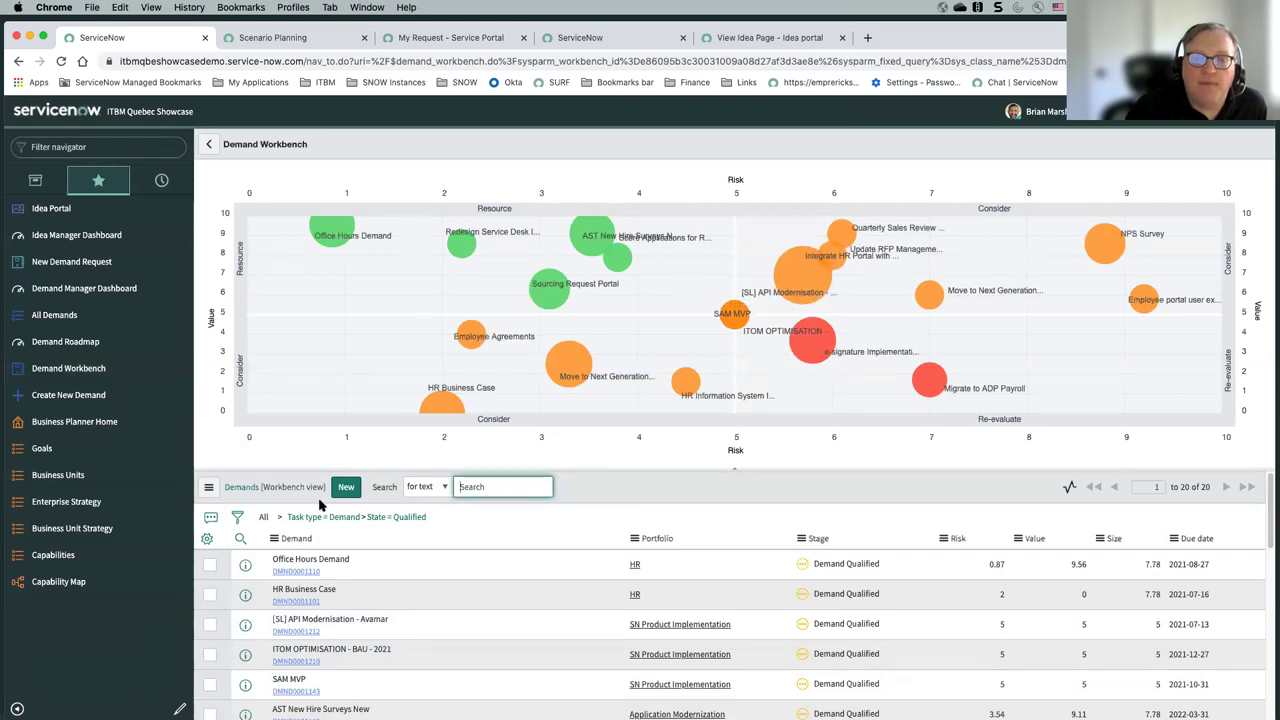
pyautogui.click(209, 487)
pyautogui.moveTo(238, 500)
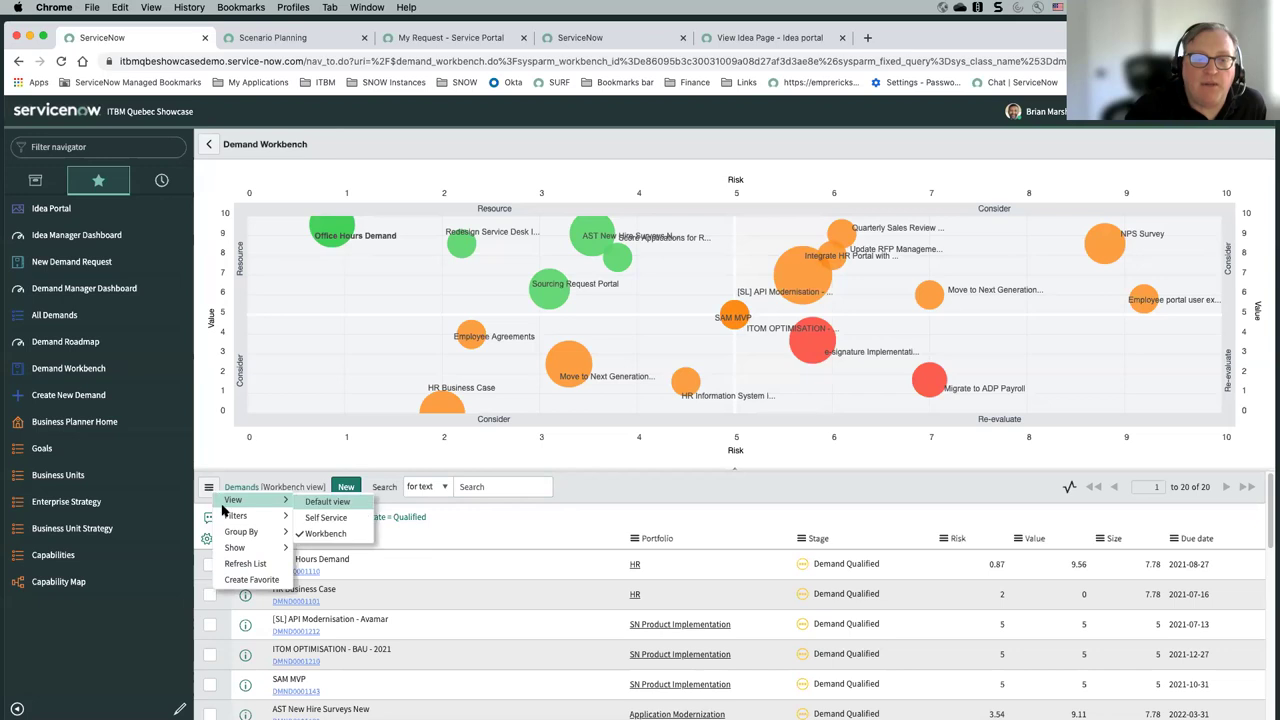
pyautogui.click(534, 505)
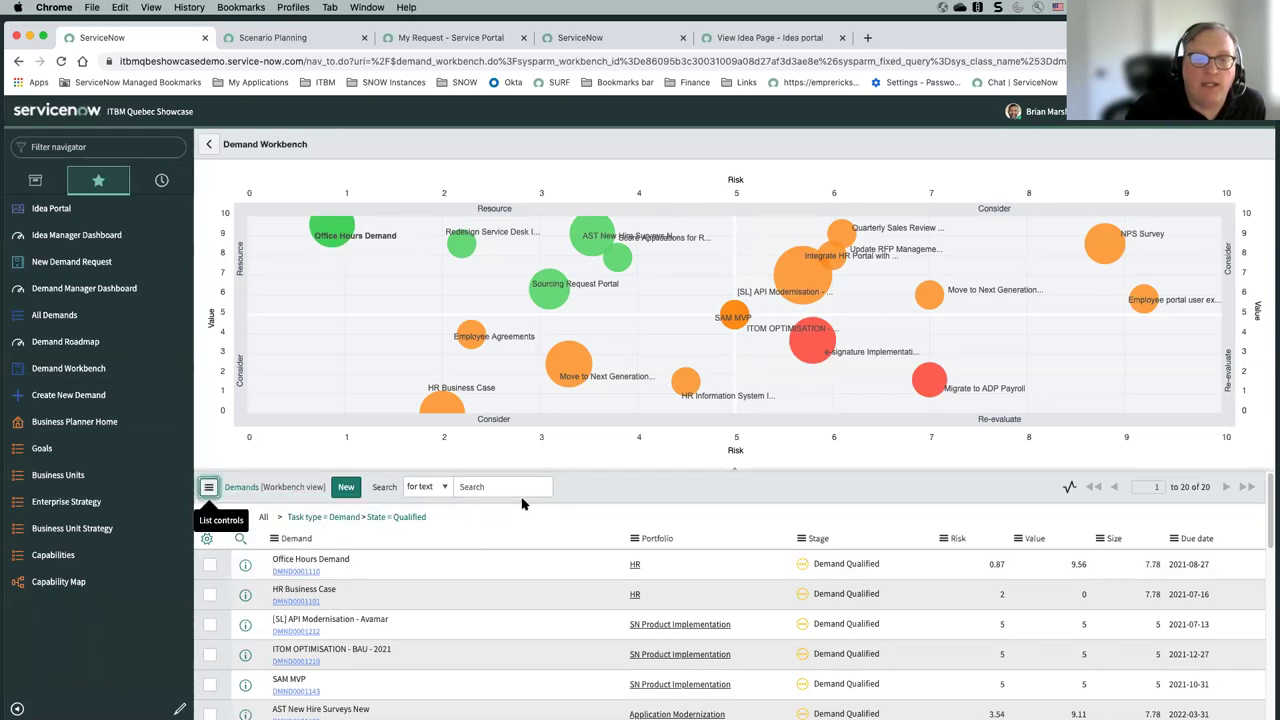
# - Filter the workbench's qualified demands to those whose portfolio is HR
pyautogui.click(243, 517)
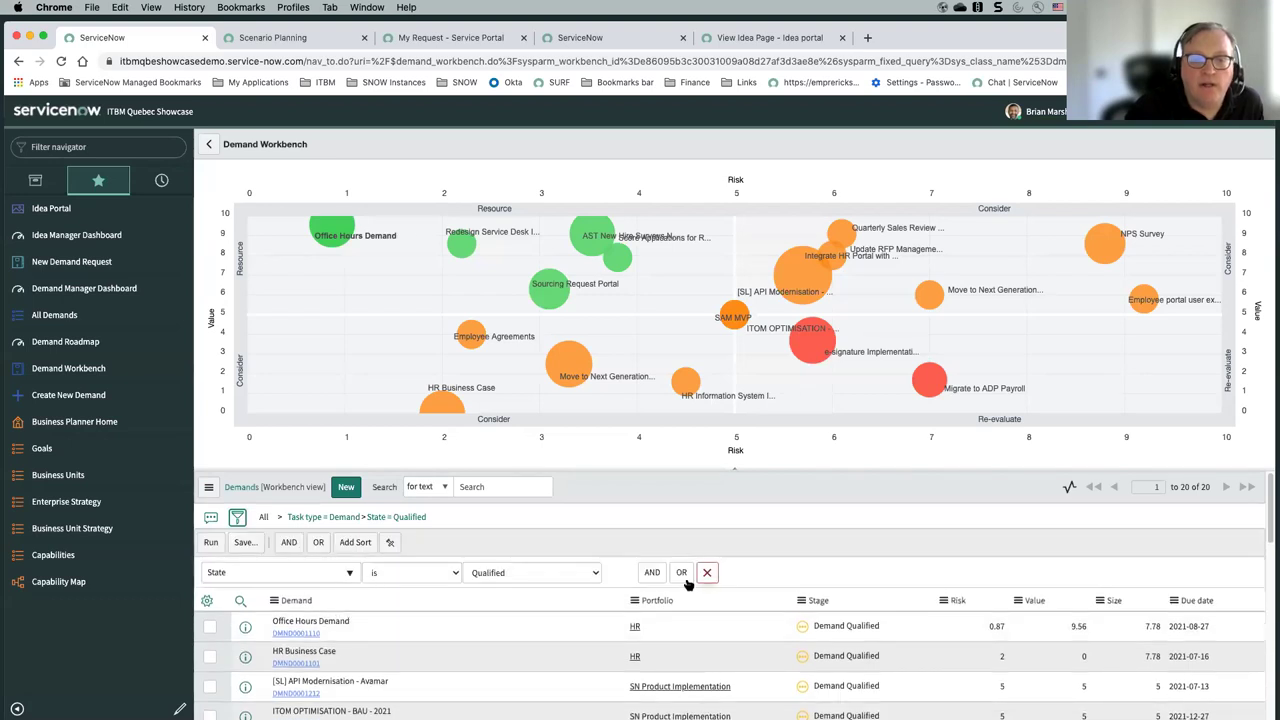
pyautogui.click(651, 580)
pyautogui.click(334, 624)
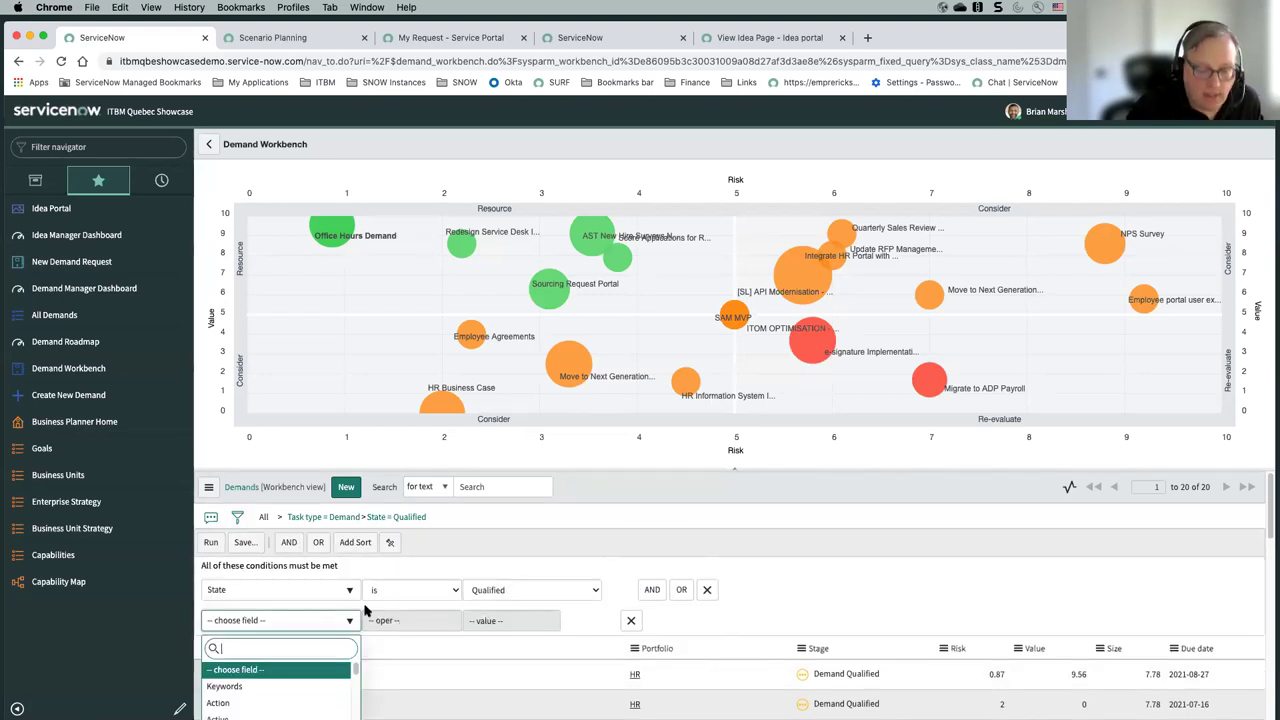
pyautogui.write('port')
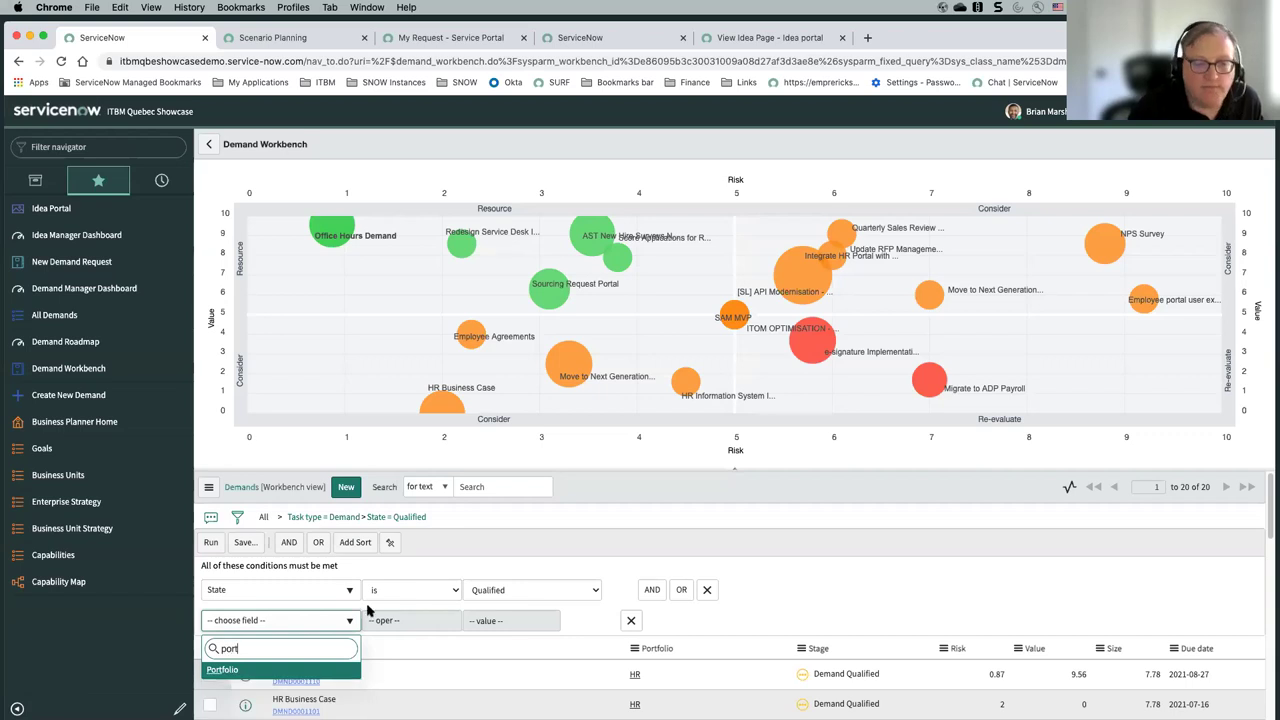
pyautogui.click(316, 670)
pyautogui.click(498, 620)
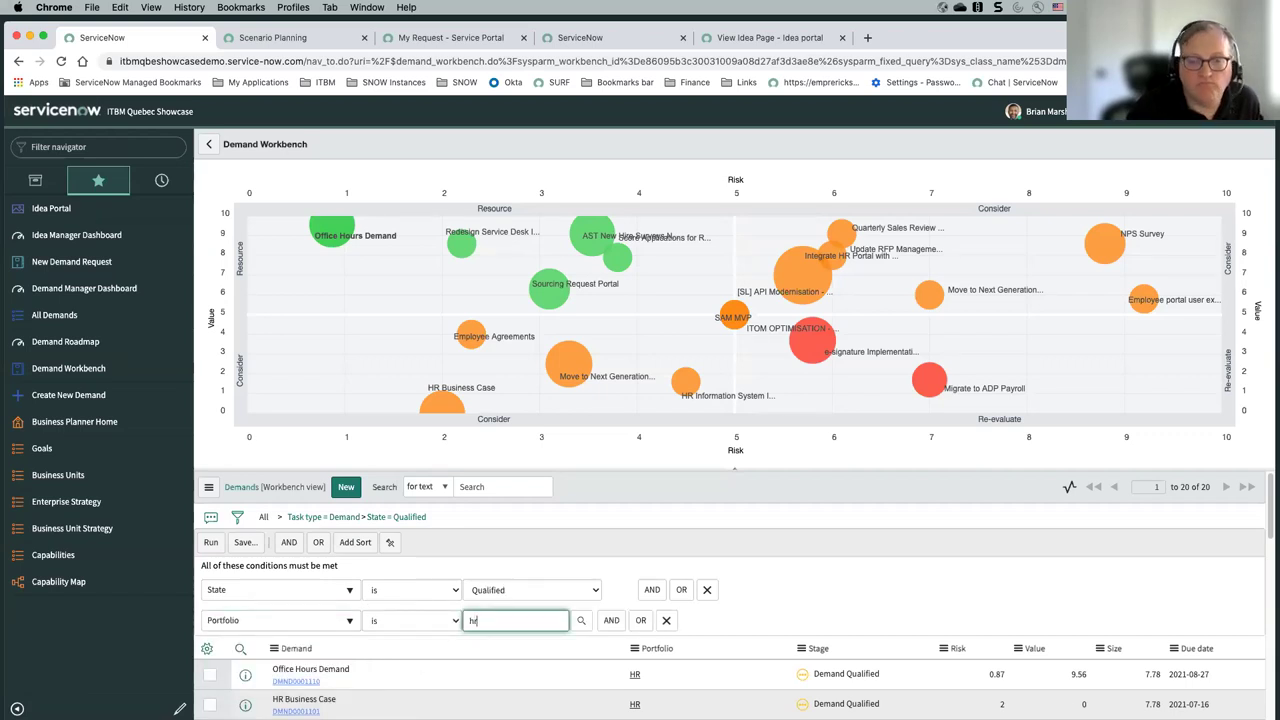
pyautogui.click(484, 655)
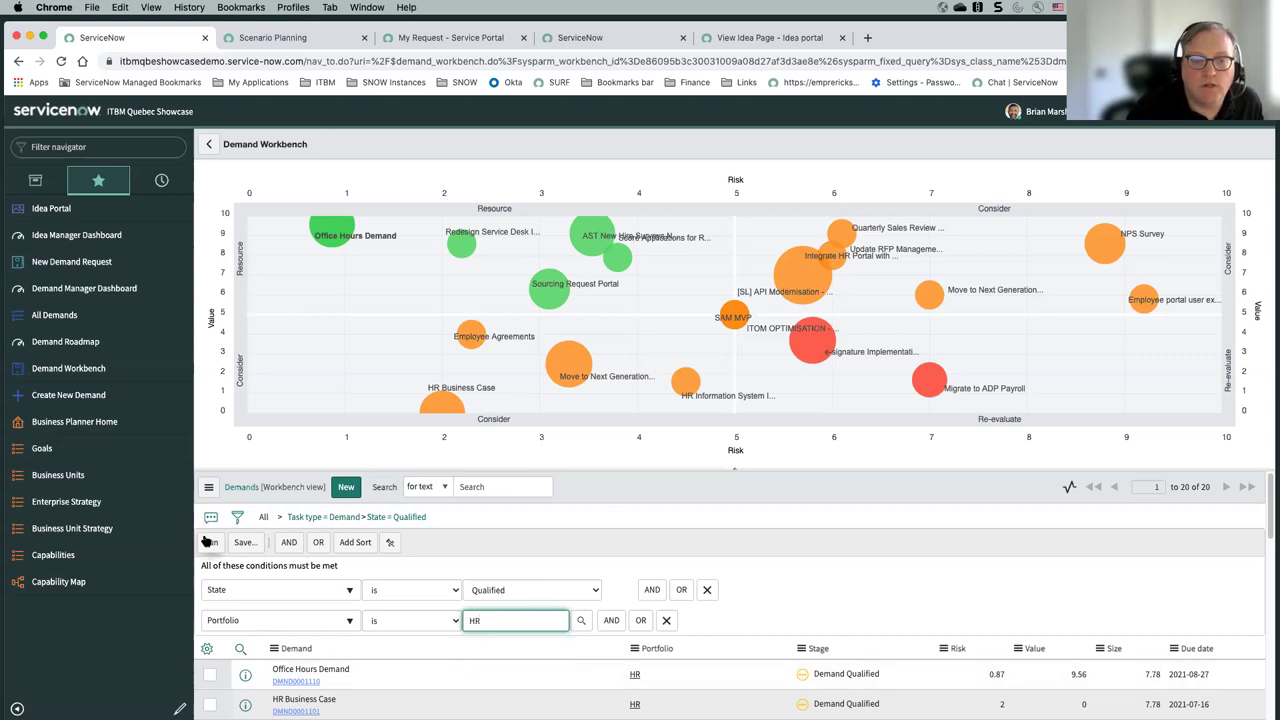
pyautogui.click(208, 542)
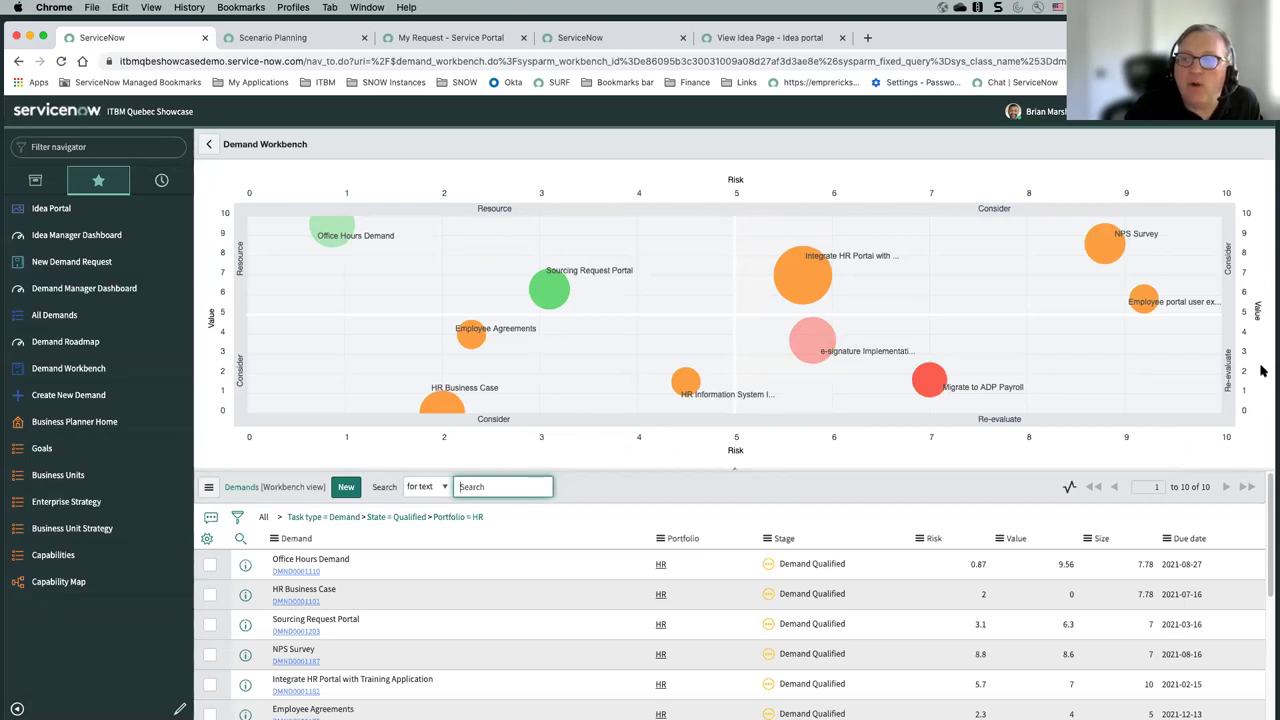
# - View the Sourcing Request Portal demand from its bubble in the workbench chart, and return to the workbench
pyautogui.click(557, 295)
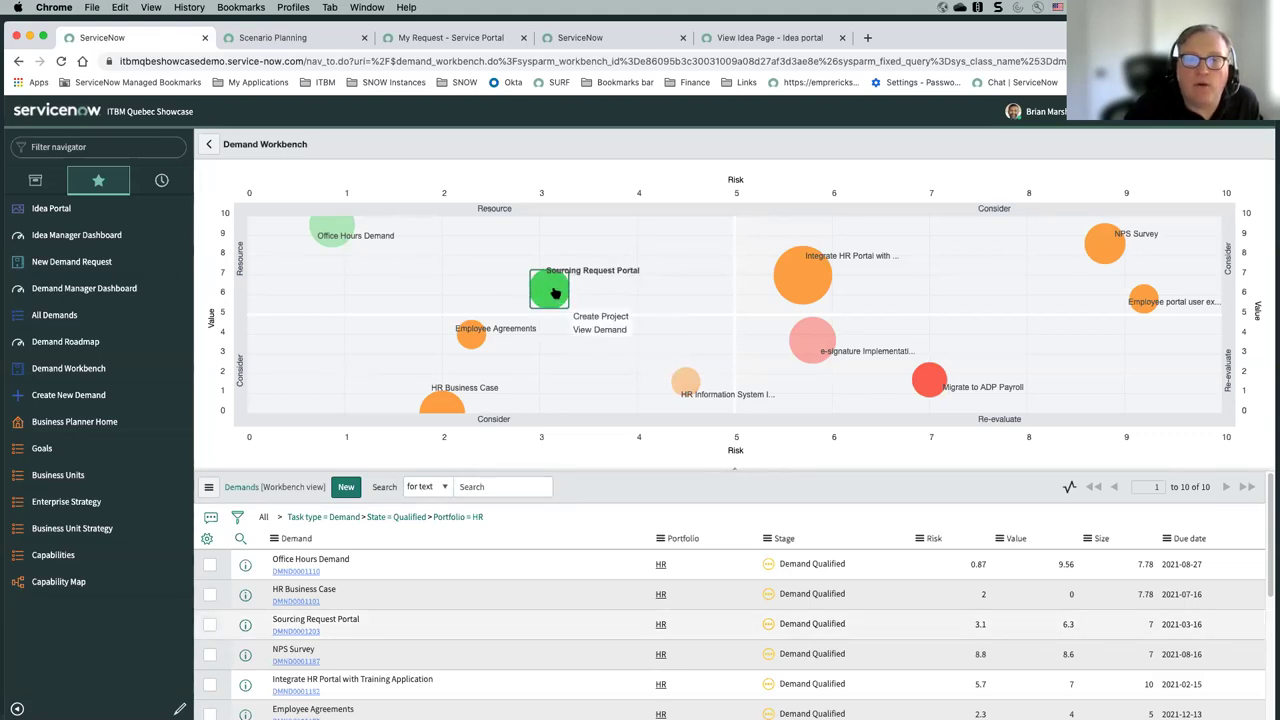
pyautogui.click(598, 330)
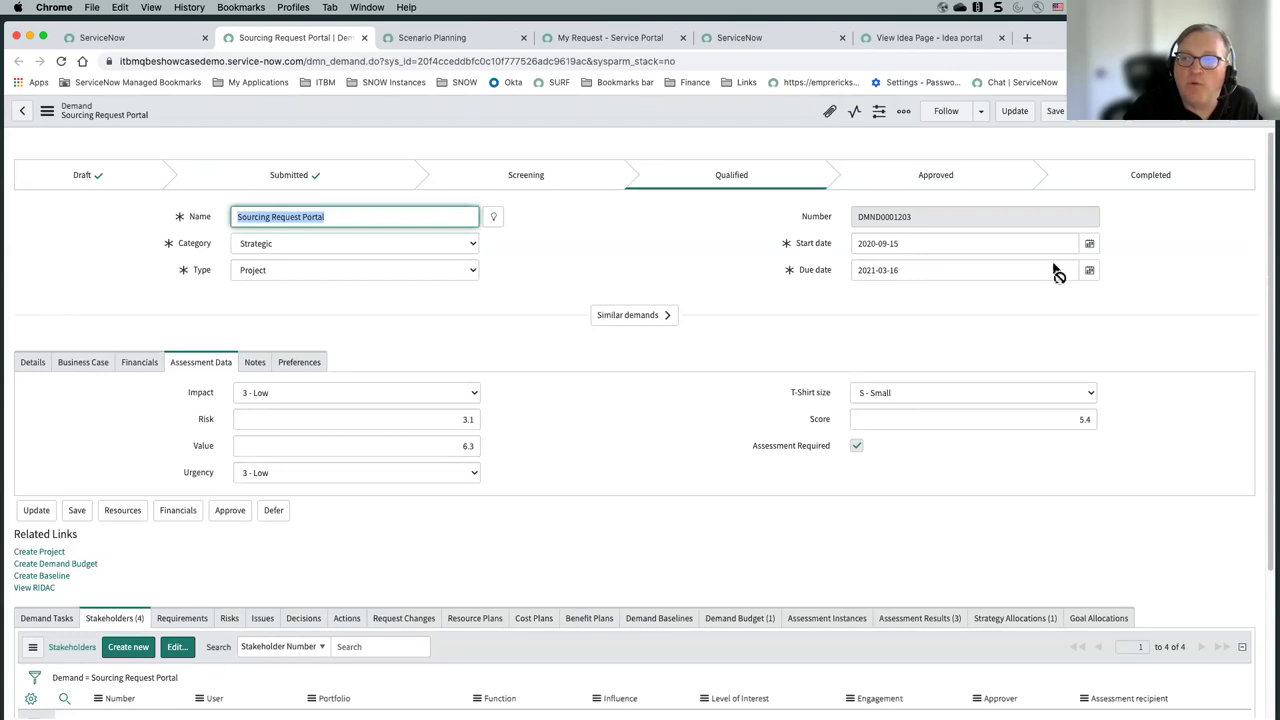
pyautogui.click(100, 37)
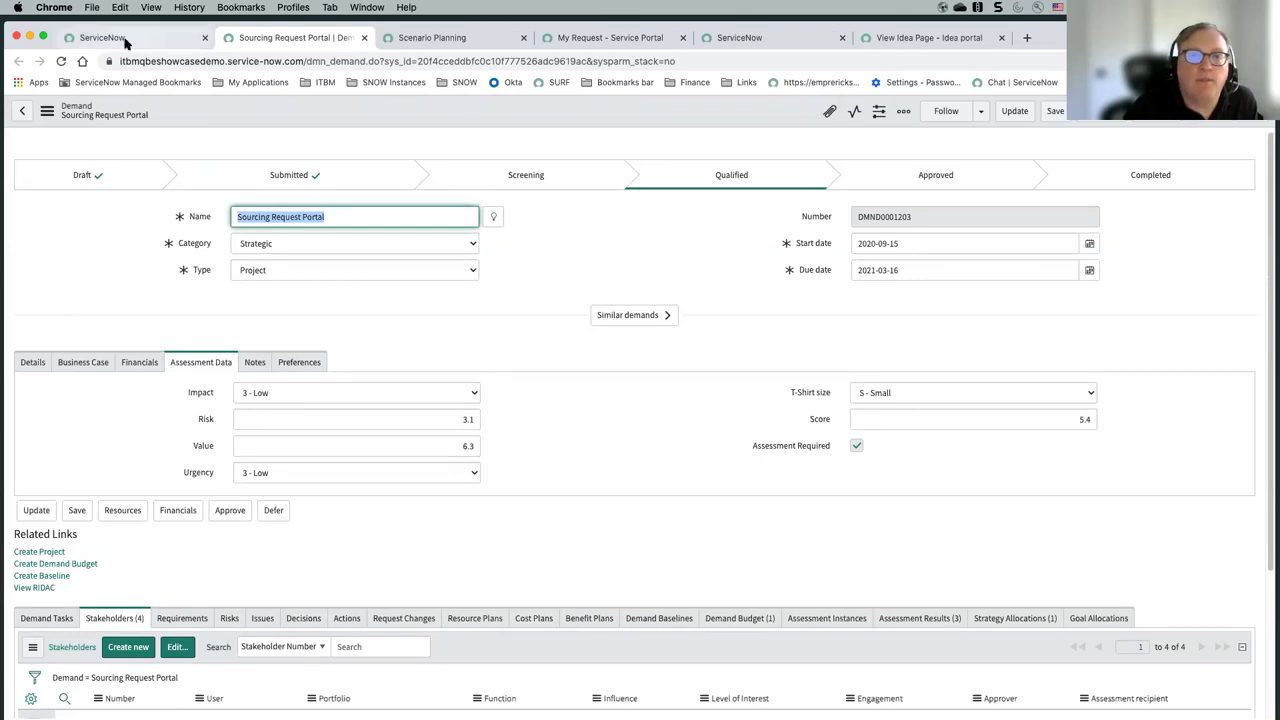
# - View the Office Hours Demand record from its bubble, return to the workbench and check the bubble's available actions
pyautogui.click(328, 231)
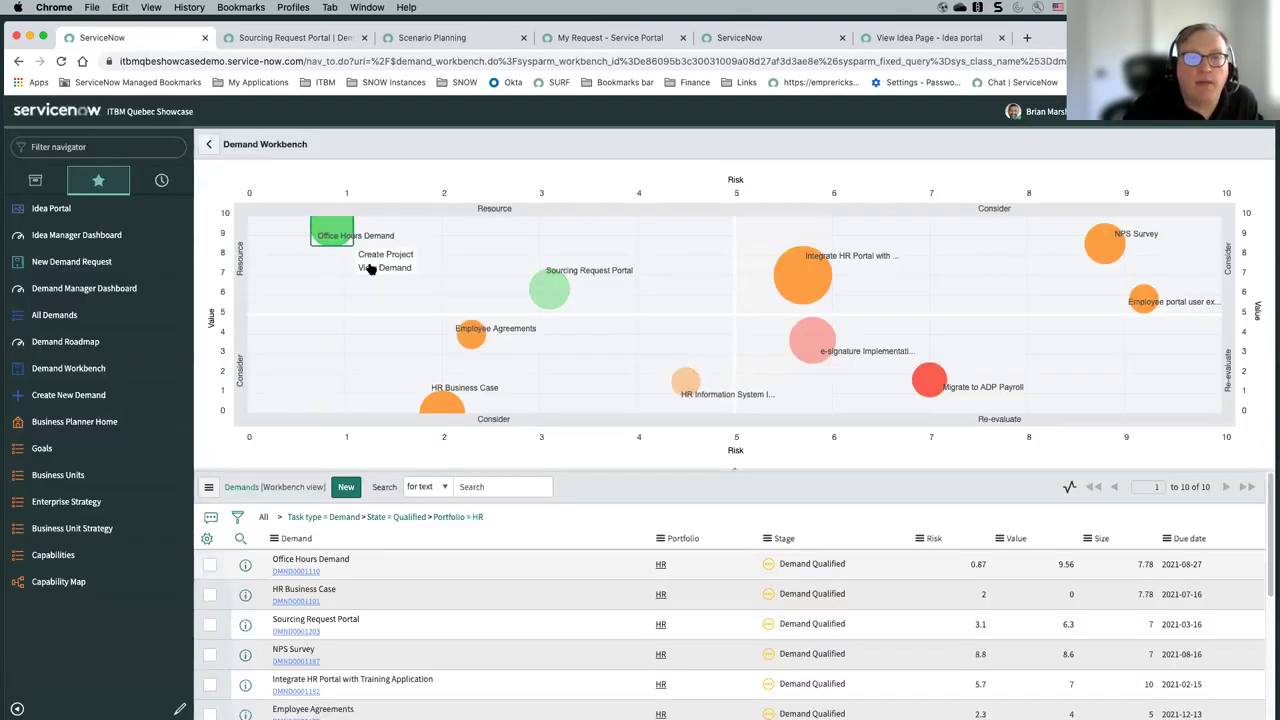
pyautogui.click(371, 266)
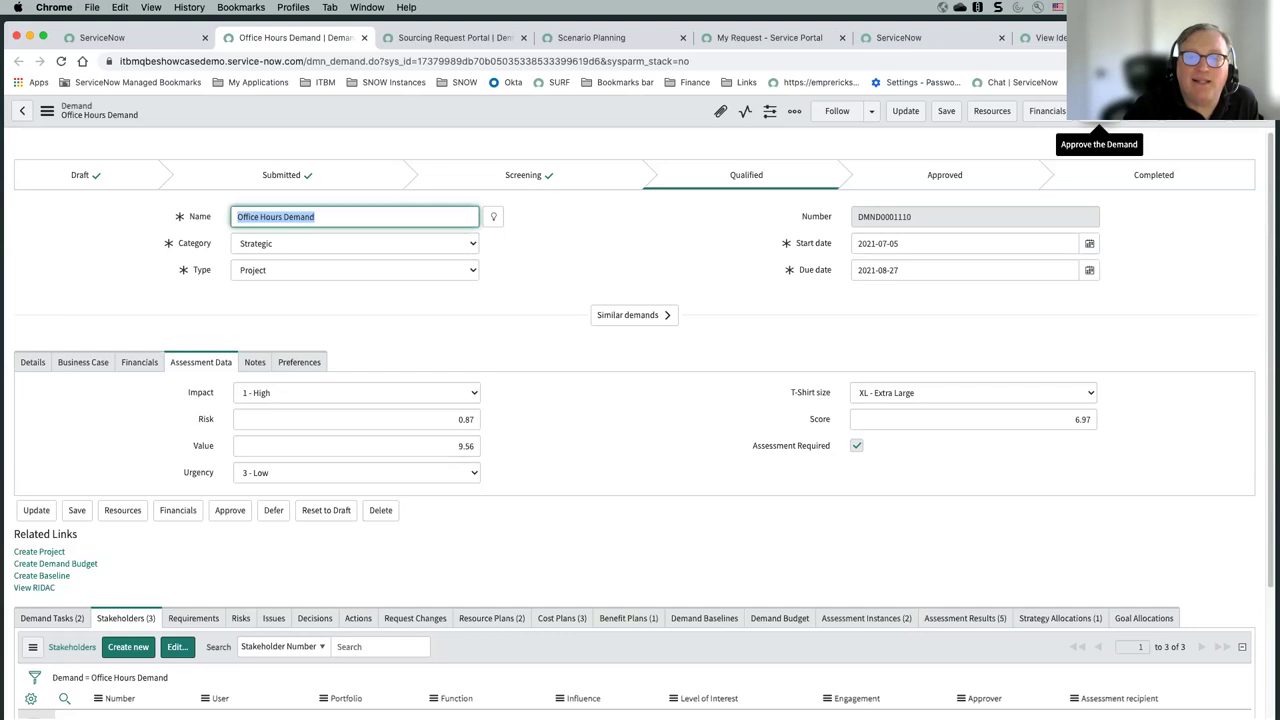
pyautogui.click(163, 40)
pyautogui.click(326, 233)
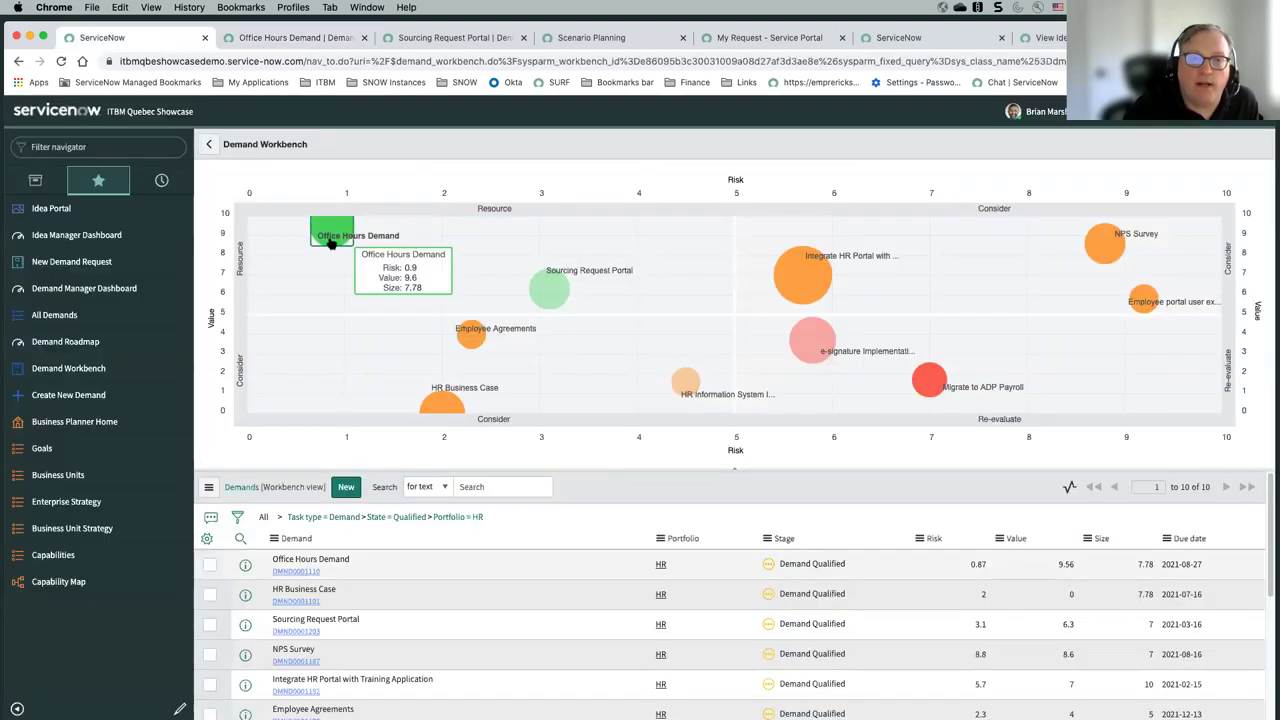
pyautogui.click(327, 233)
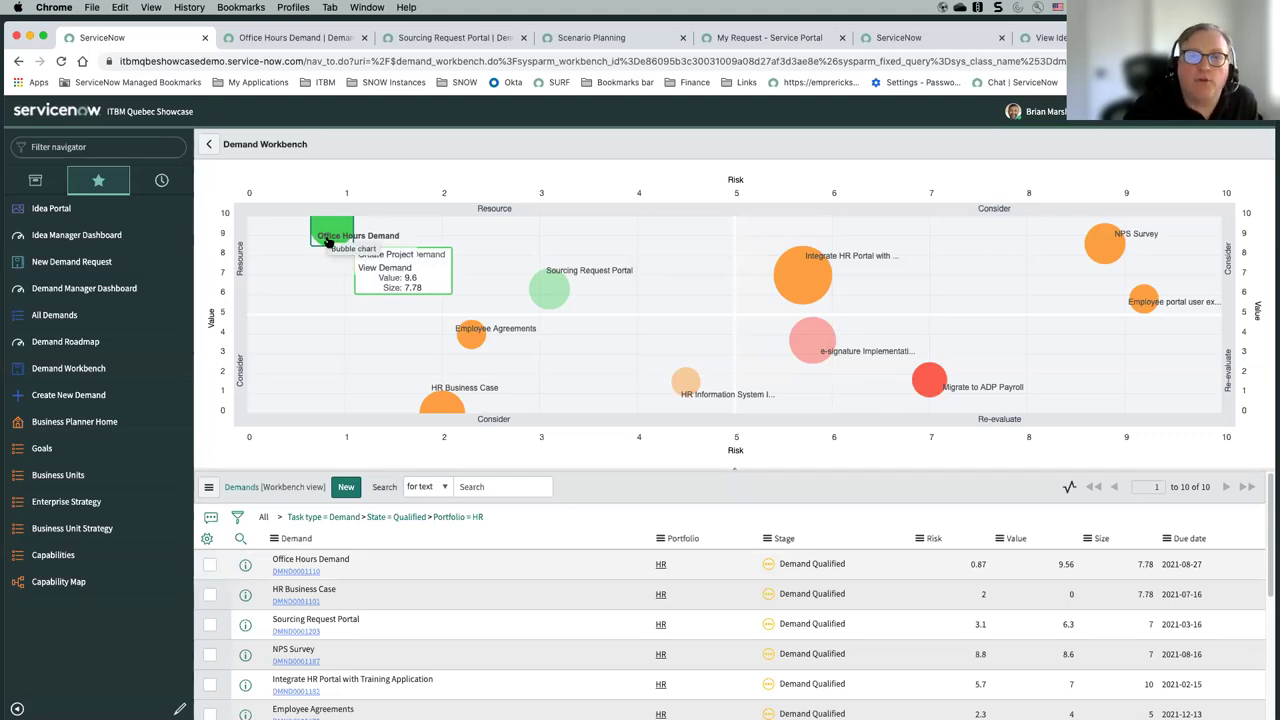
pyautogui.click(330, 275)
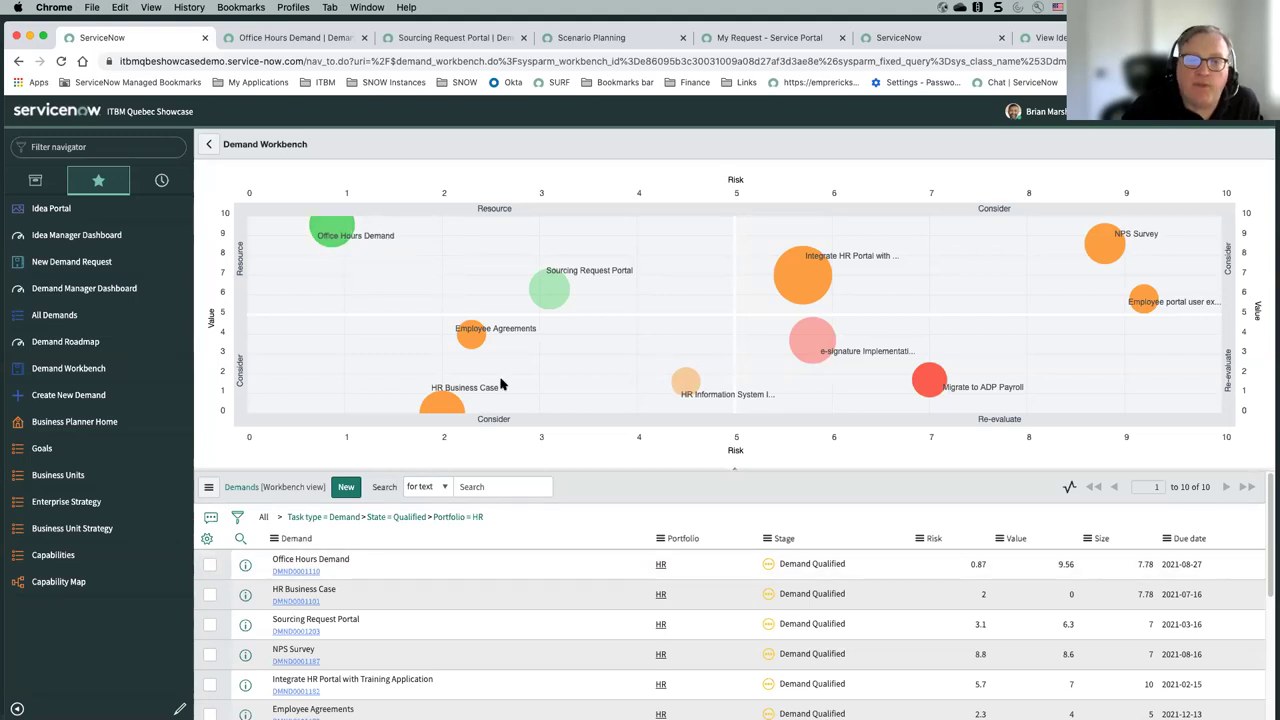
# - Move the Office Hours Demand bubble to a risk of about 0.7 and a value of about 9.3, and dismiss its size setting
pyautogui.moveTo(324, 233)
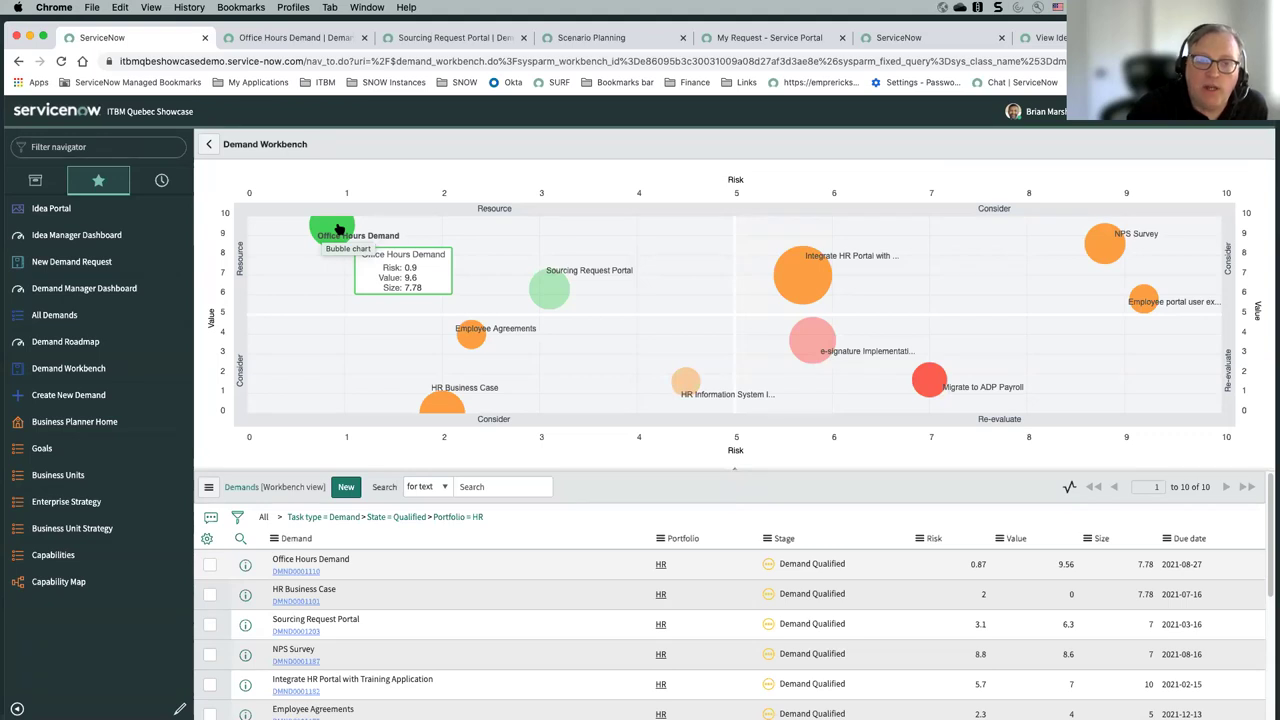
pyautogui.moveTo(338, 229); pyautogui.dragTo(310, 230)
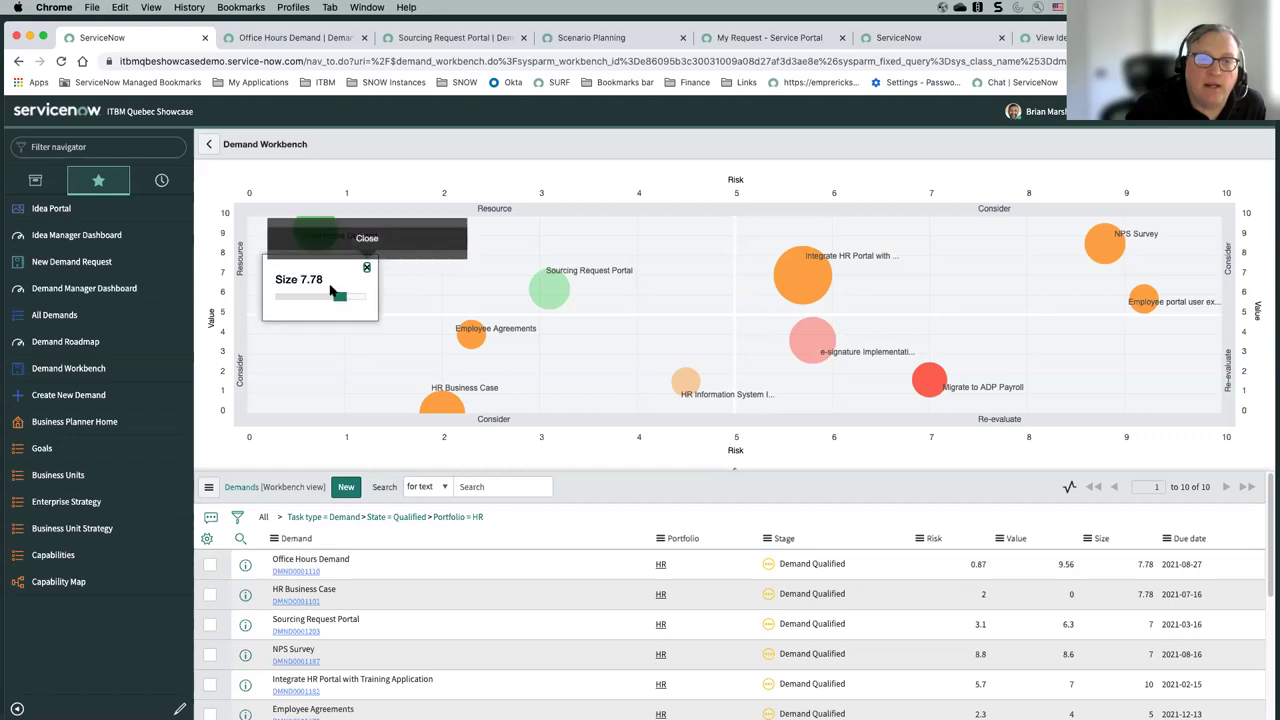
pyautogui.click(366, 266)
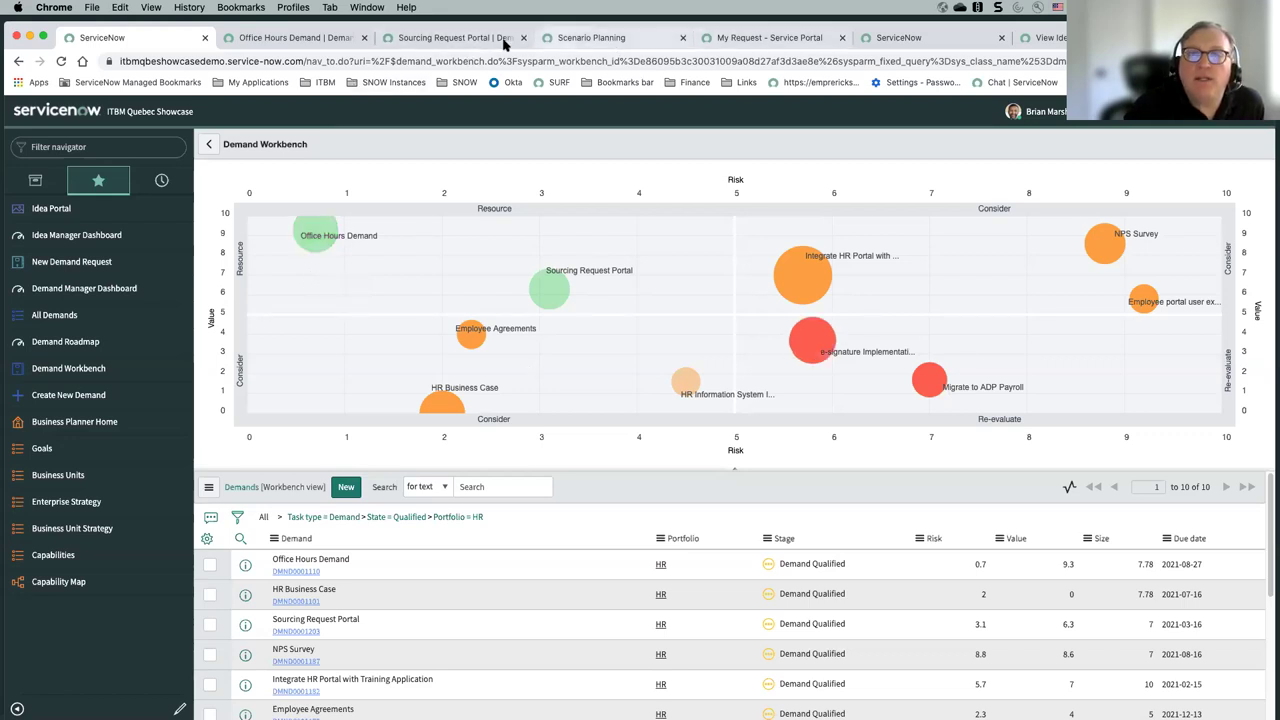
# - Switch to Scenario Planning and show the bubble chart for the HR portfolio
pyautogui.click(590, 37)
pyautogui.click(55, 190)
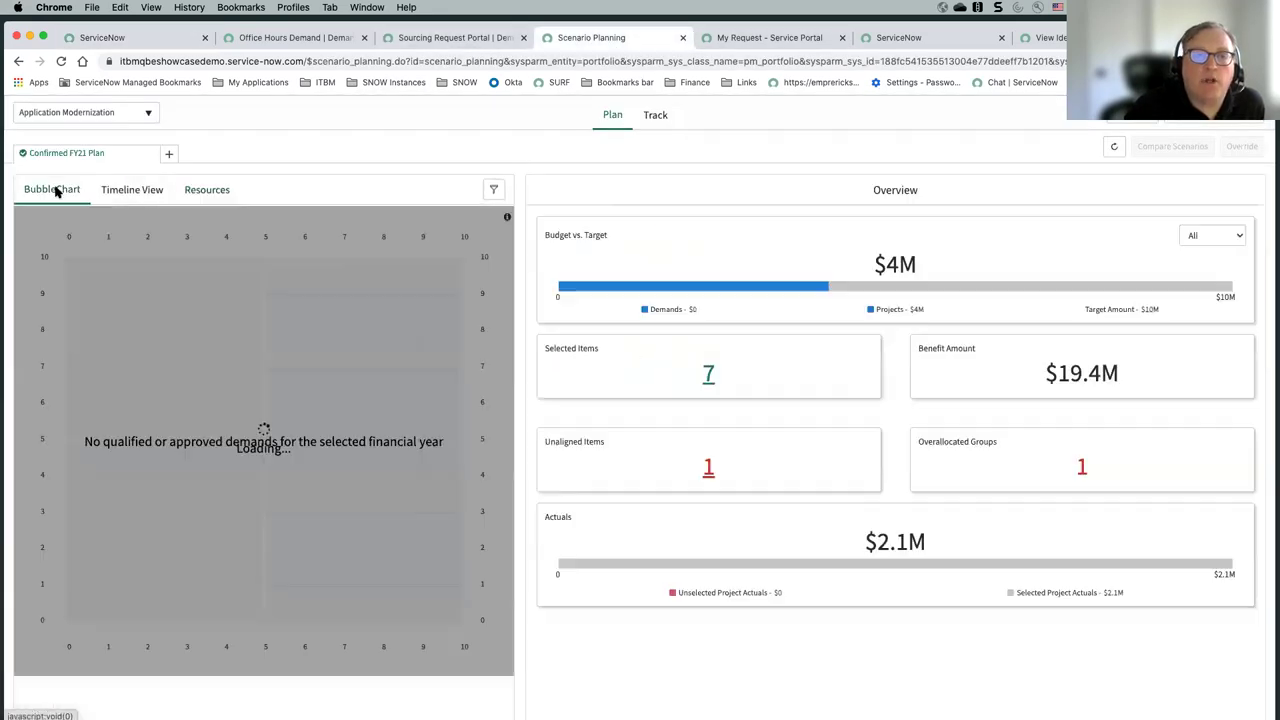
pyautogui.click(150, 115)
pyautogui.click(48, 227)
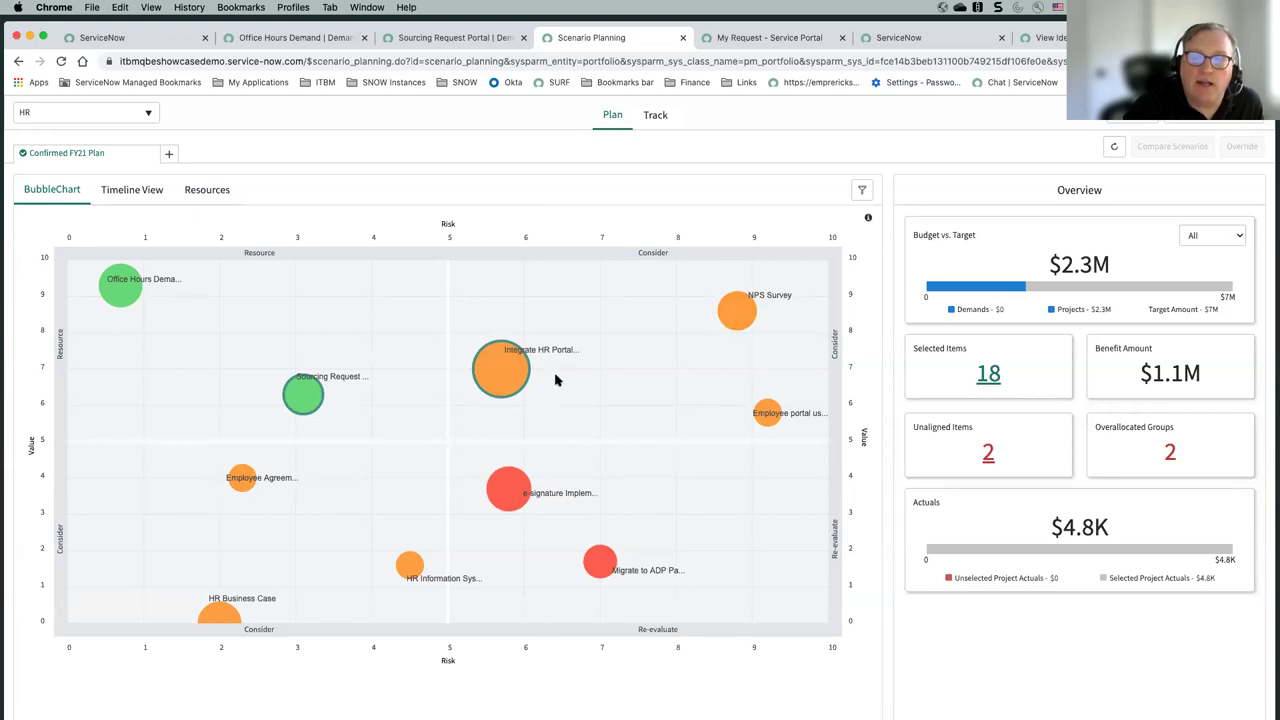
# - Check the actions available on the NPS Survey and e-signature Implementation bubbles in the HR portfolio chart
pyautogui.click(739, 318)
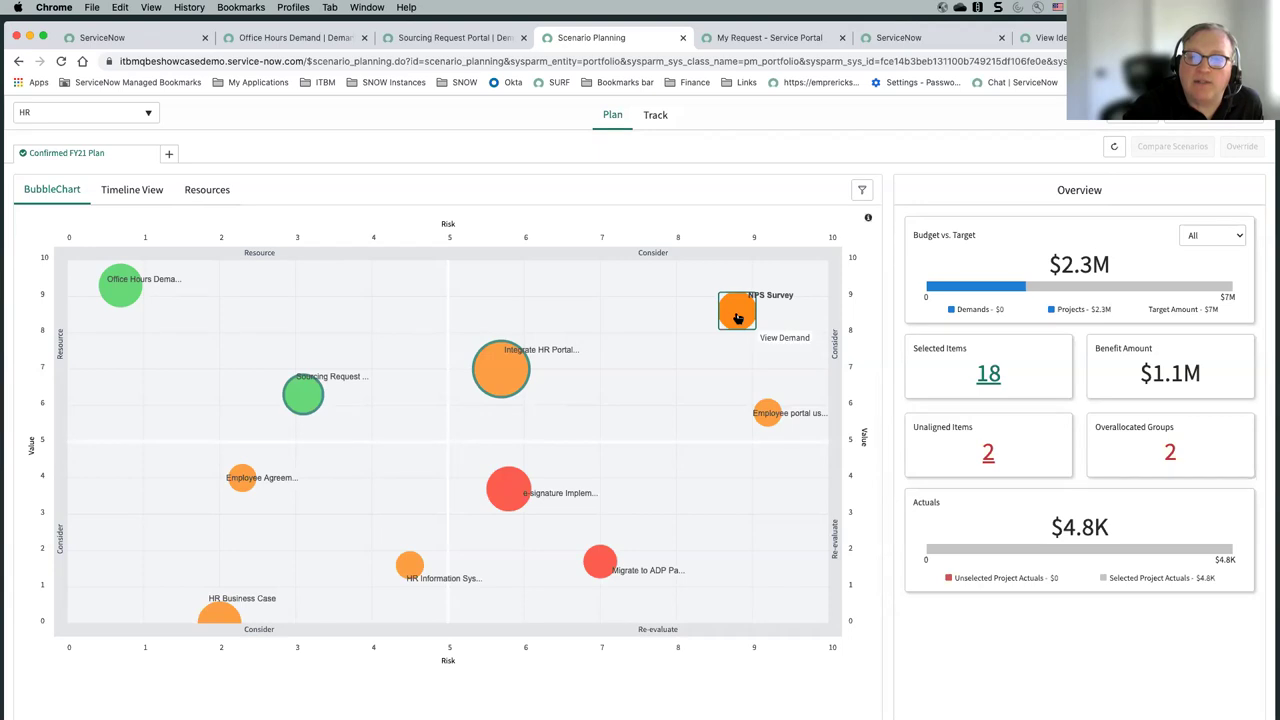
pyautogui.click(508, 489)
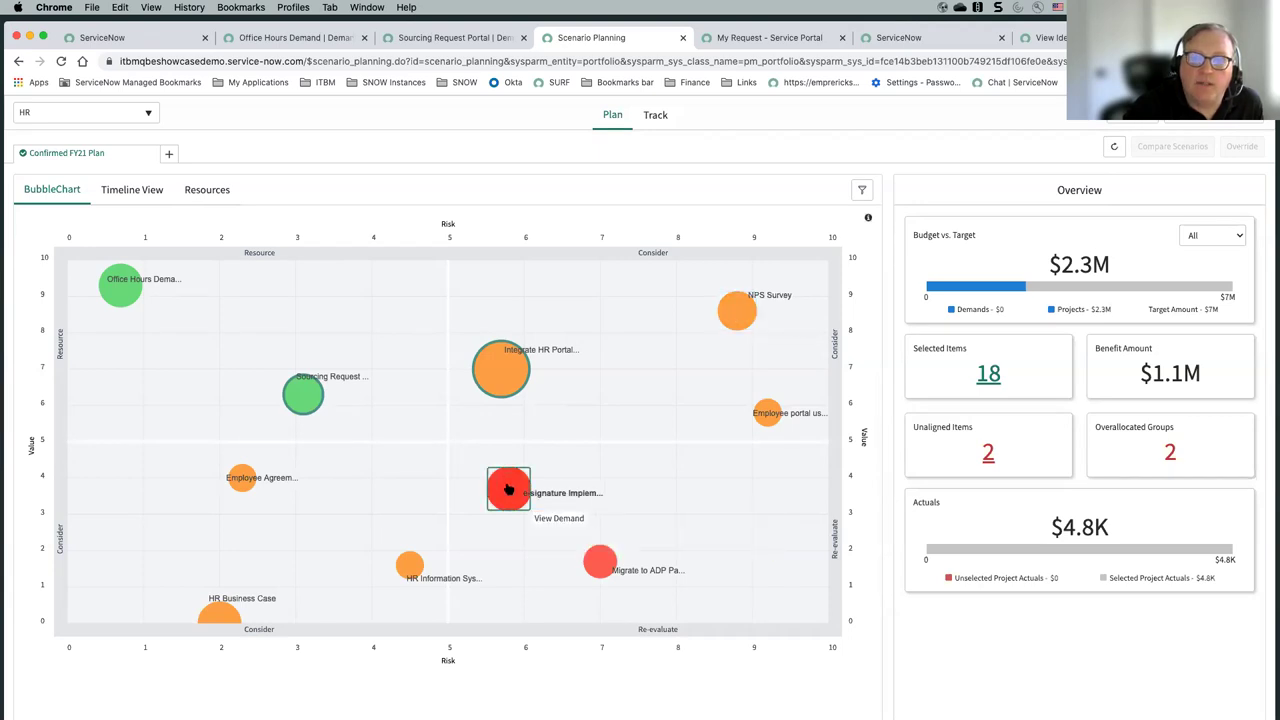
pyautogui.click(603, 316)
# - Return to the Office Hours Demand record and approve the demand
pyautogui.click(455, 37)
pyautogui.click(290, 37)
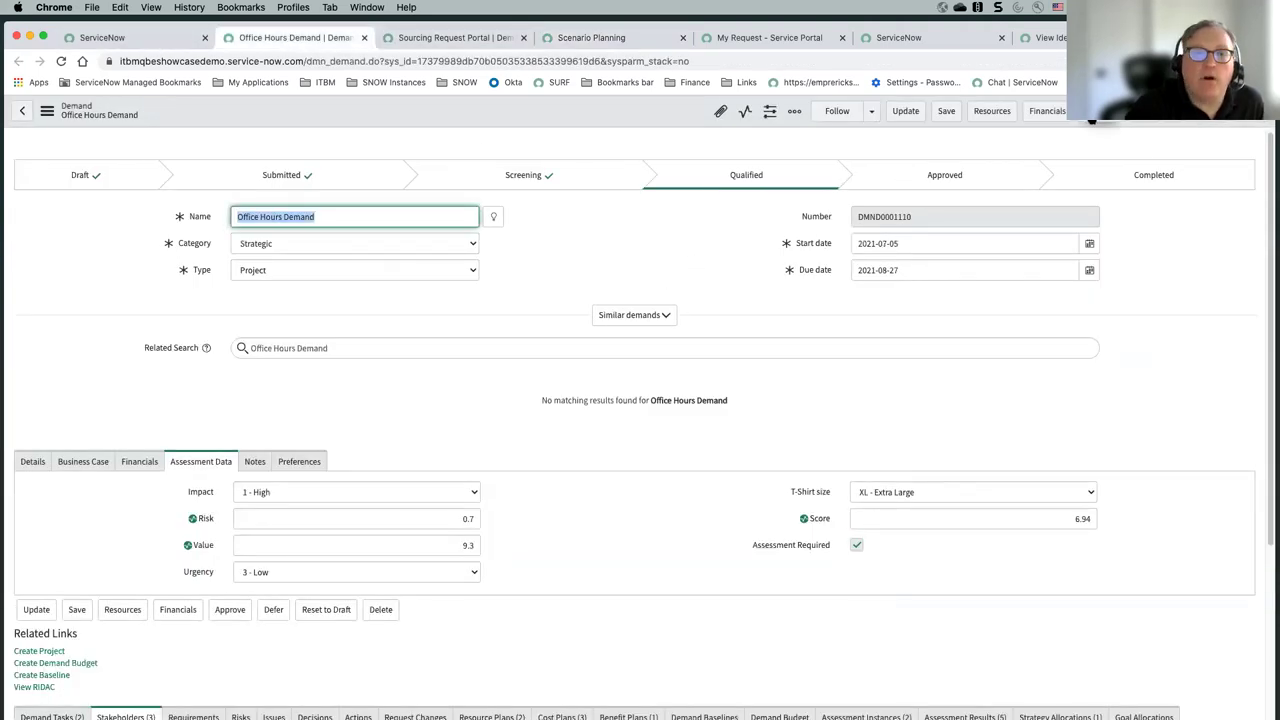
pyautogui.click(1098, 110)
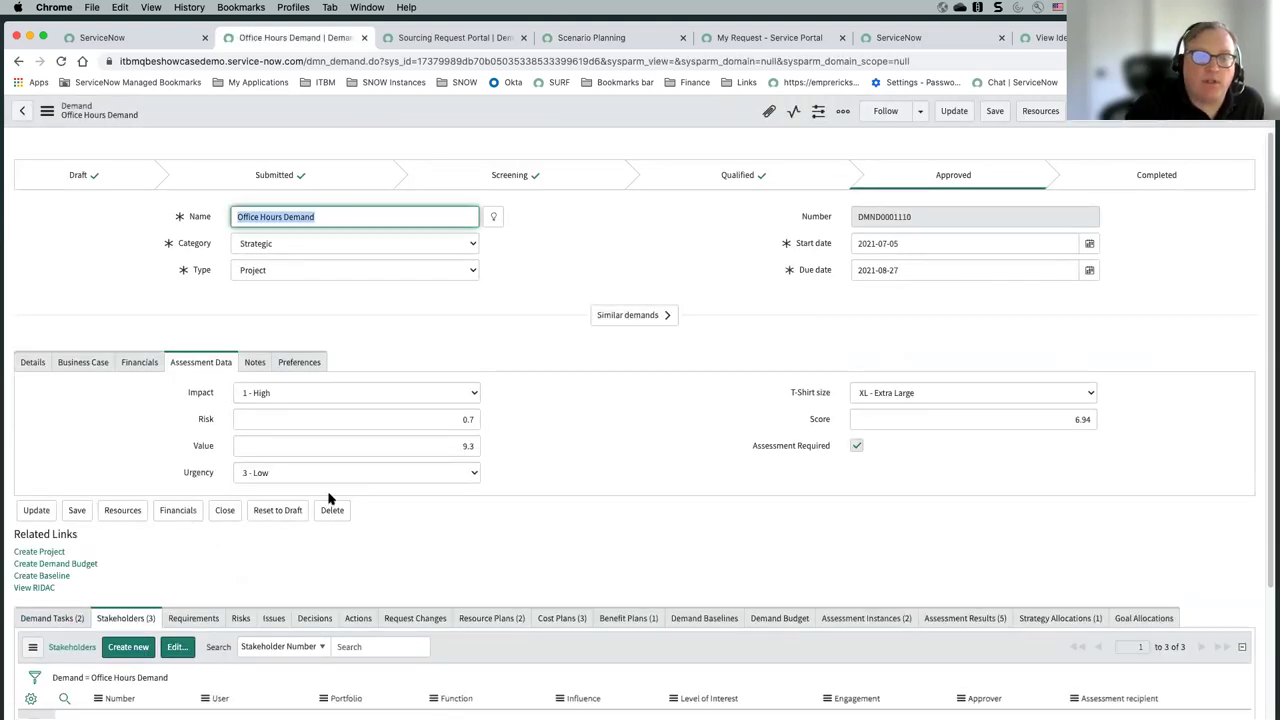
# - Create a project from the Office Hours Demand and check the related records listed on the demand
pyautogui.scroll(-1, 330, 497)
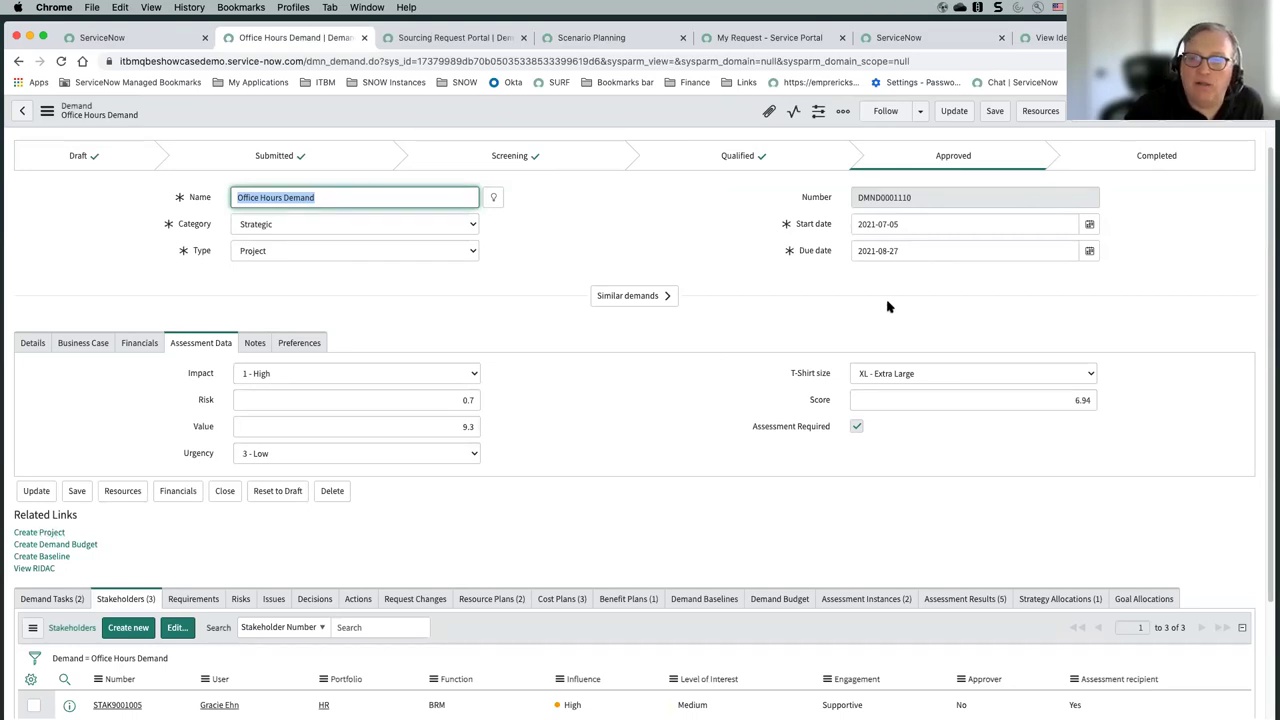
pyautogui.click(48, 534)
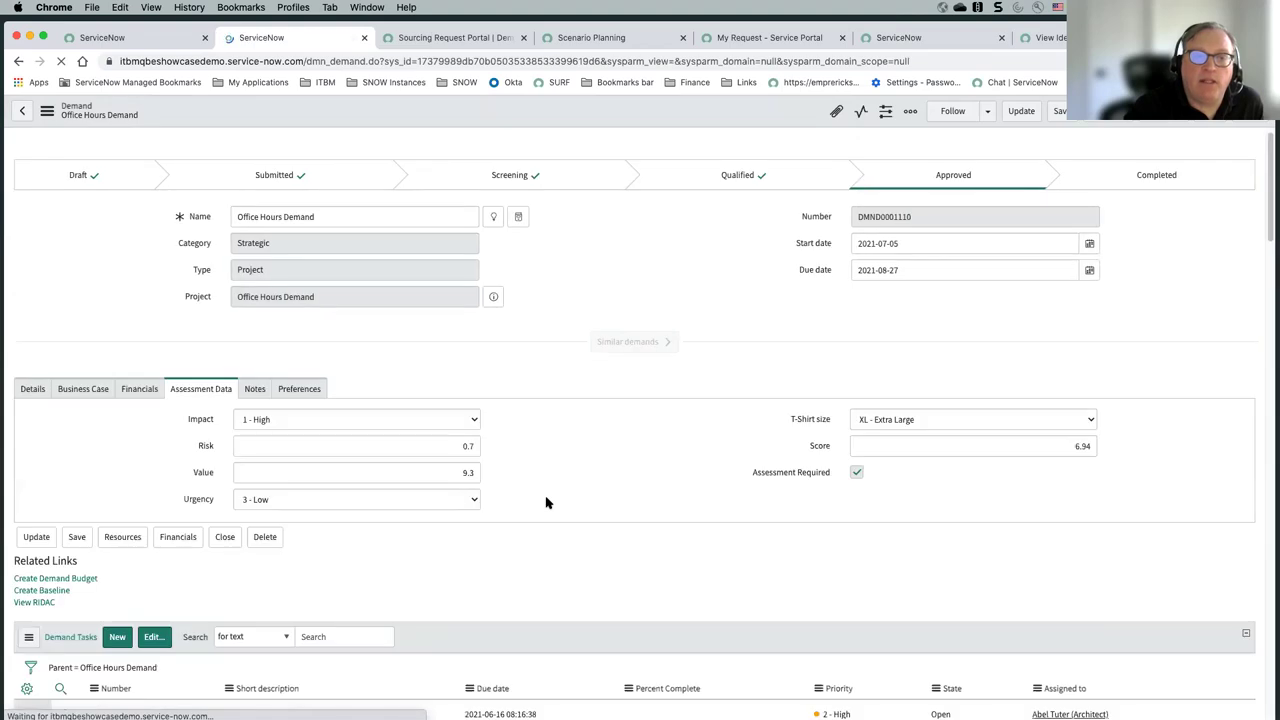
pyautogui.scroll(-3, 548, 495)
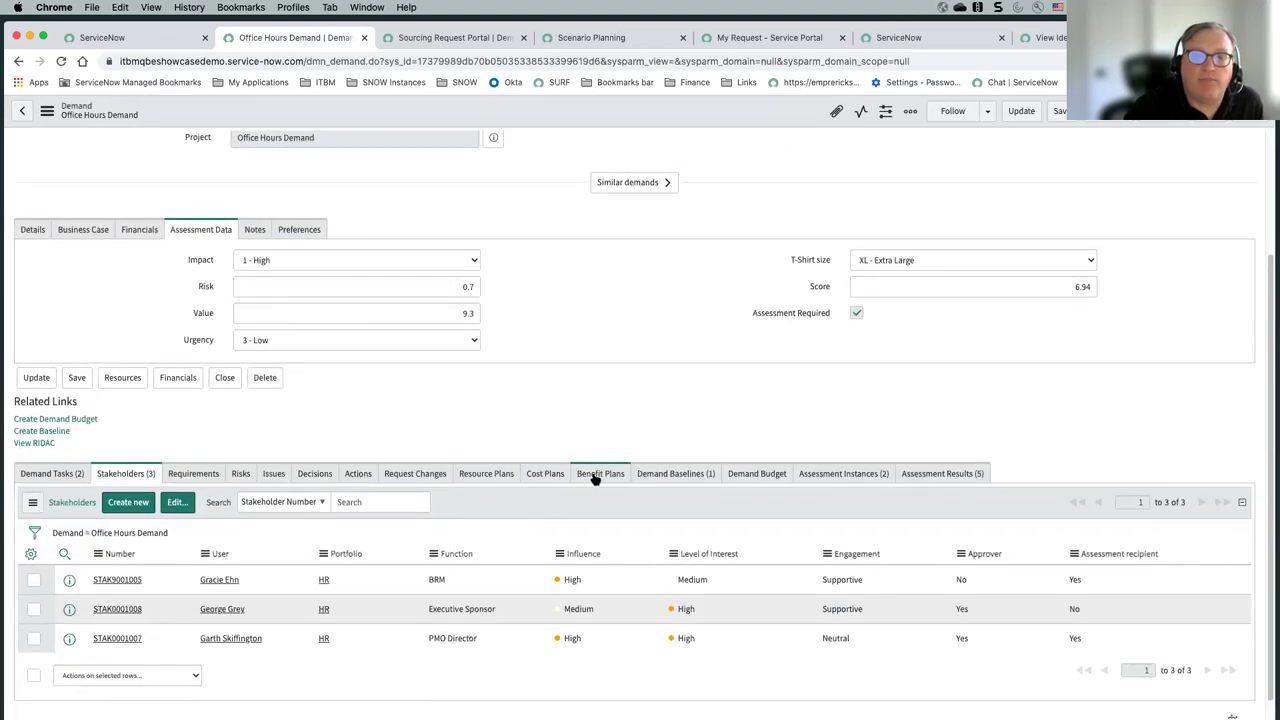
pyautogui.scroll(3, 492, 488)
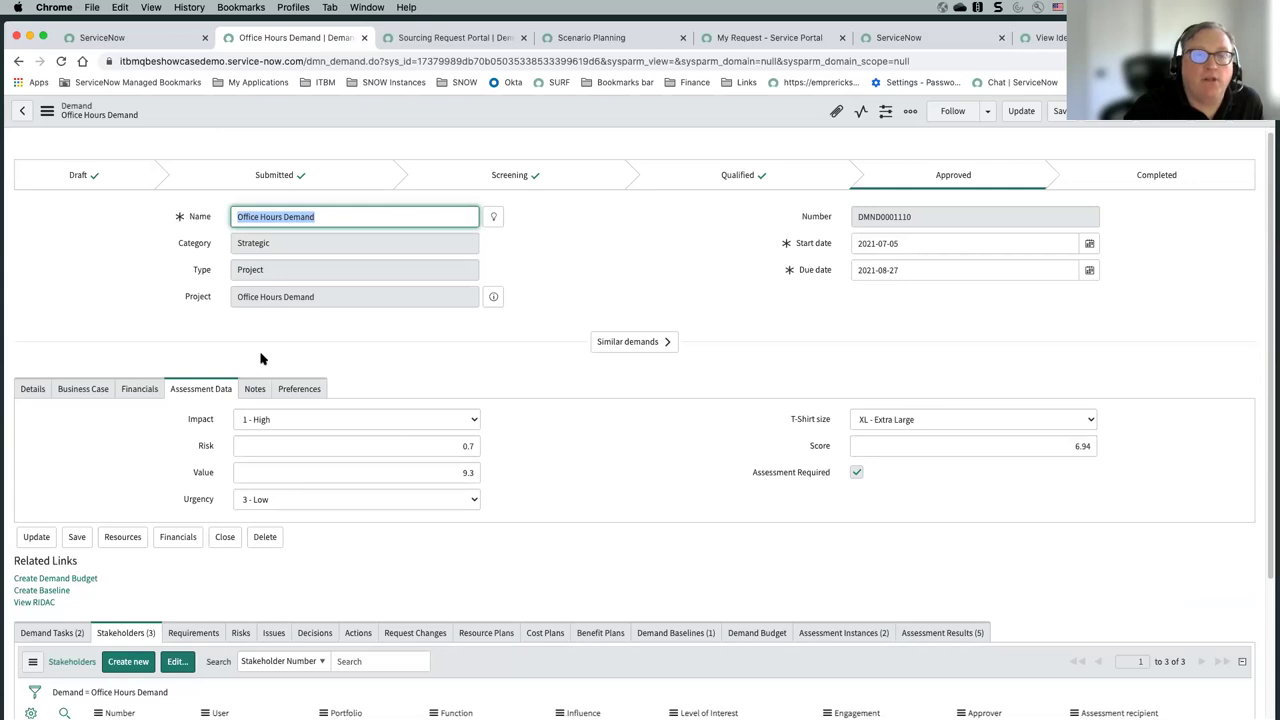
# - View the resource and benefit plans in the project record linked to the Office Hours Demand, and return to the Demand Workbench
pyautogui.click(494, 297)
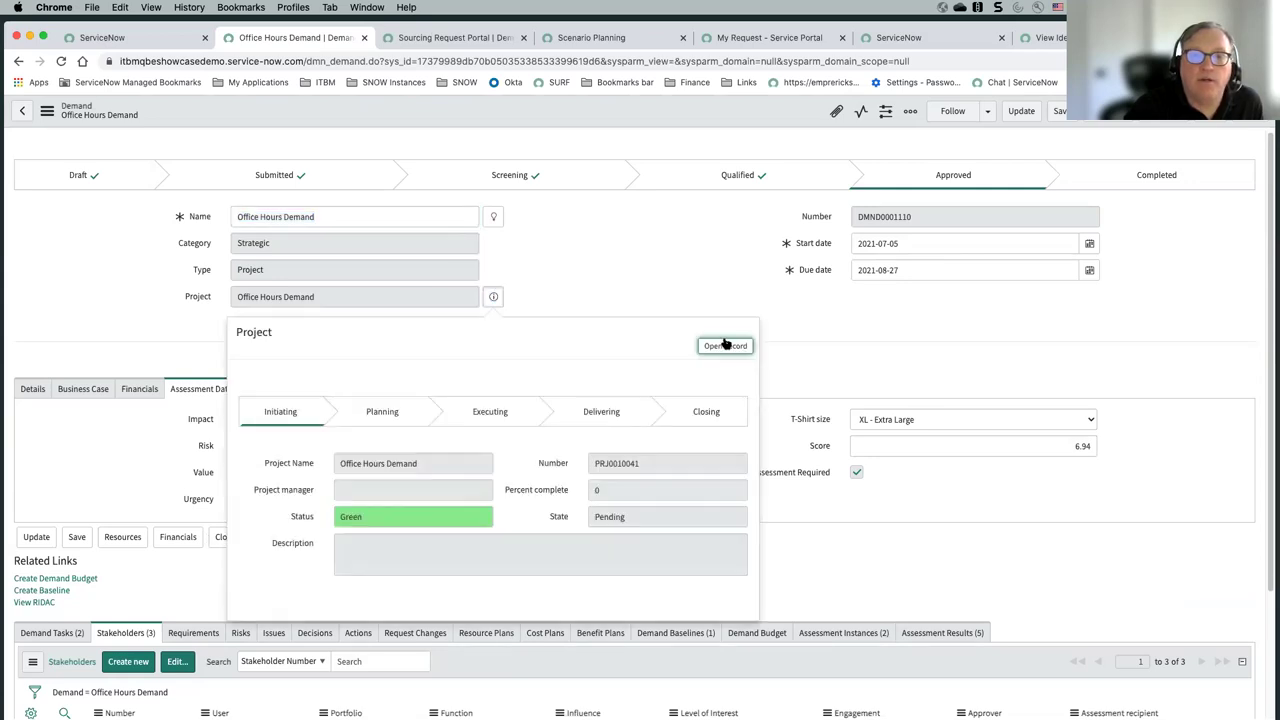
pyautogui.click(724, 346)
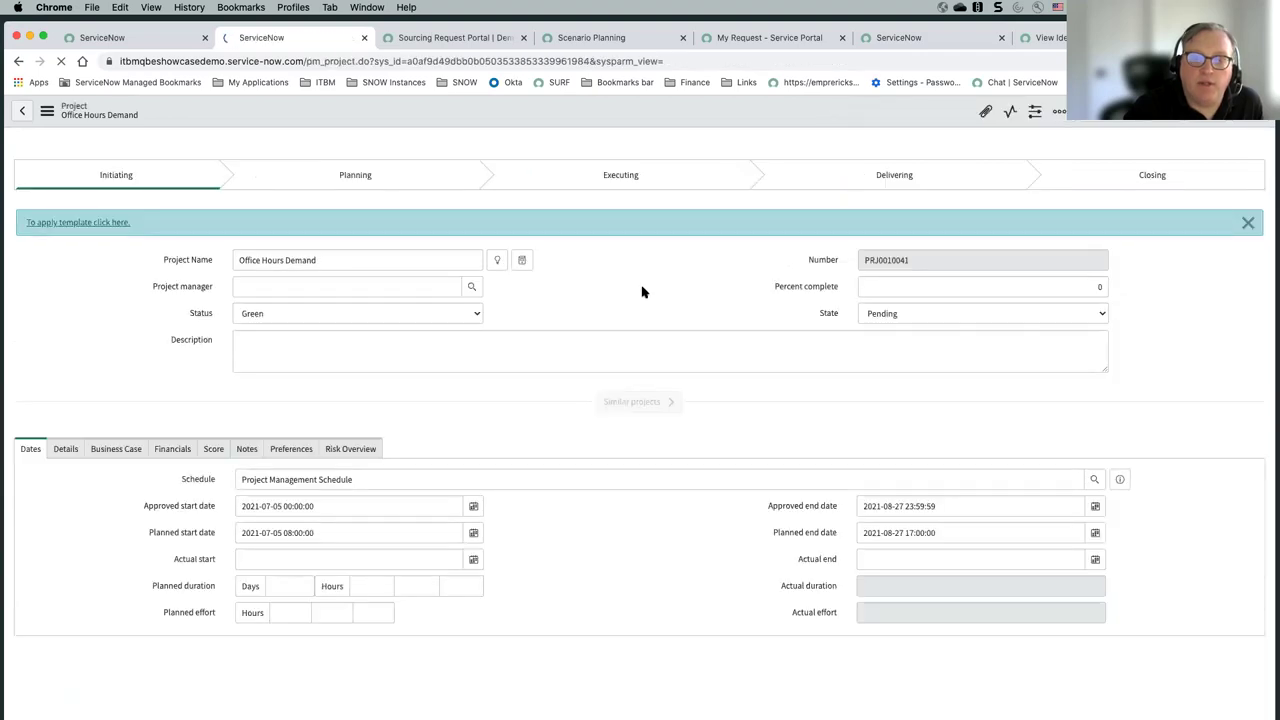
pyautogui.scroll(-3, 646, 543)
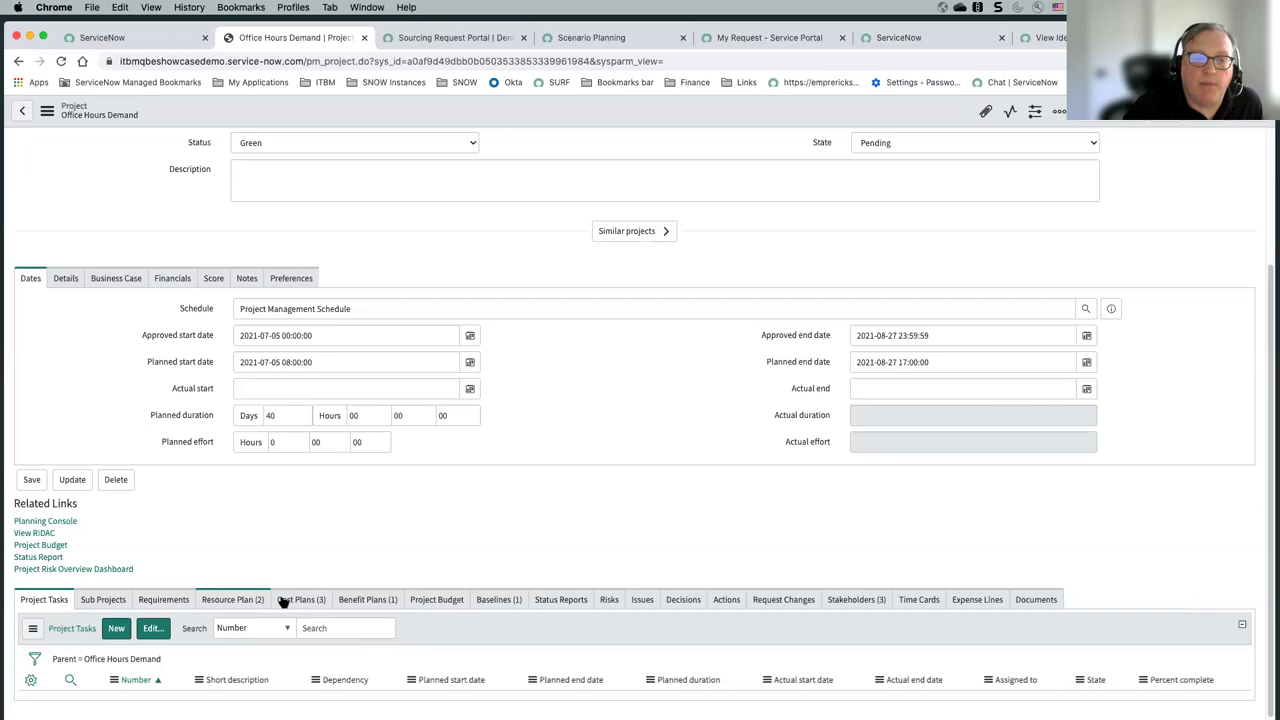
pyautogui.click(236, 600)
pyautogui.click(367, 600)
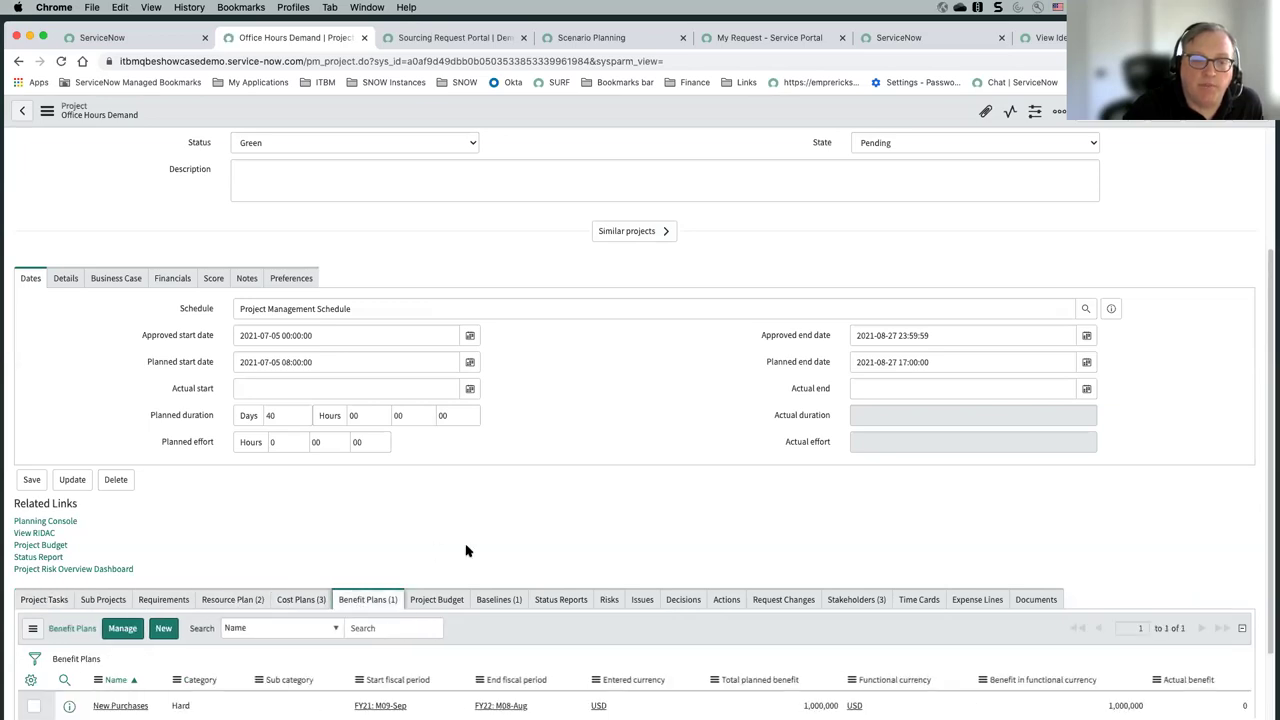
pyautogui.scroll(-2, 468, 552)
pyautogui.scroll(5, 468, 552)
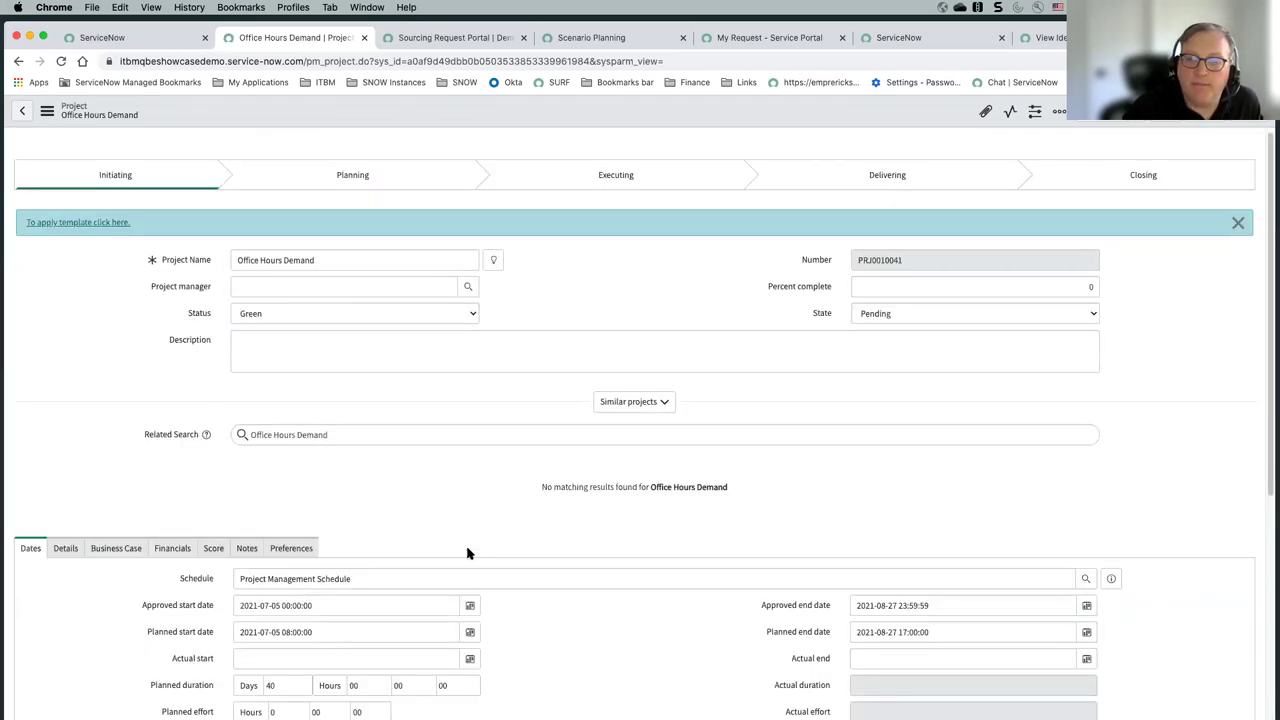
pyautogui.click(155, 38)
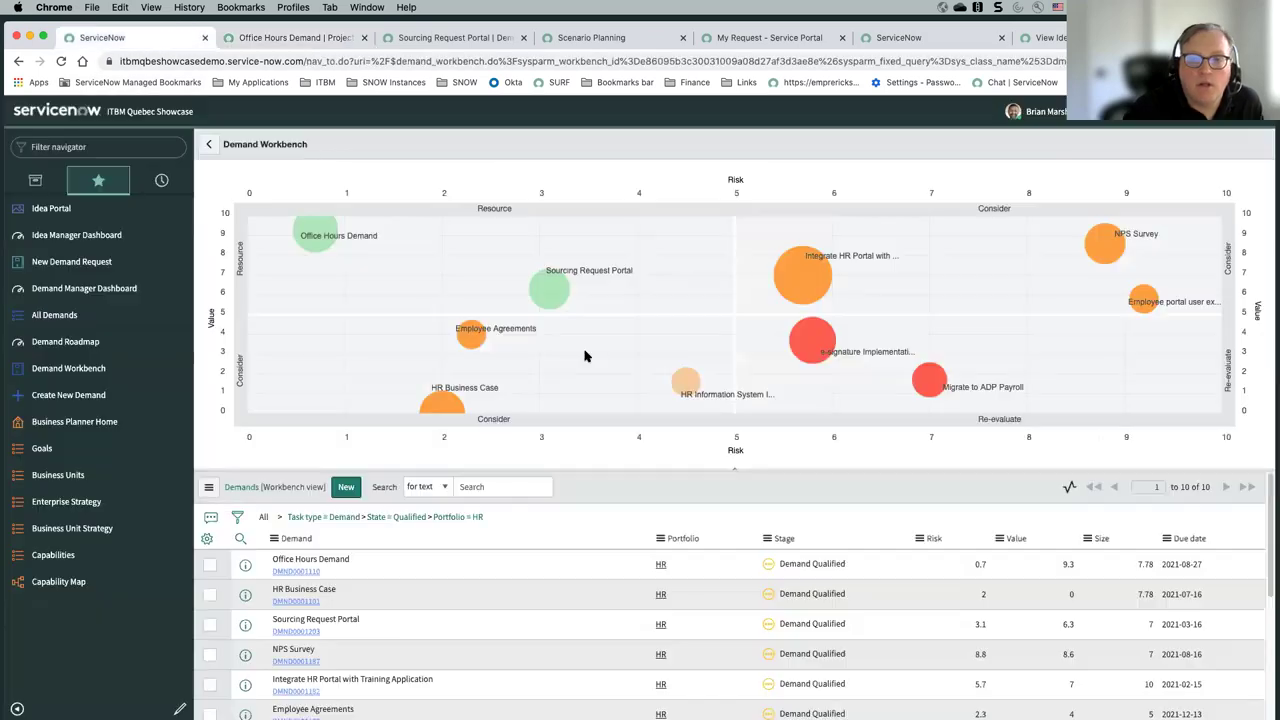